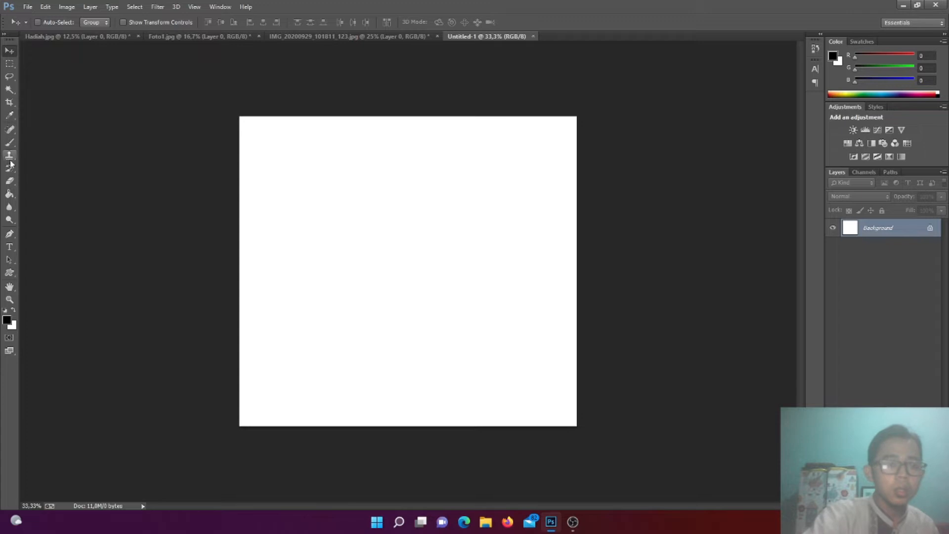
Examine the fill and pen tool variants and the available file, edit and image commands, including the color modes
{"action": "left_click", "coordinate": [10, 194]}
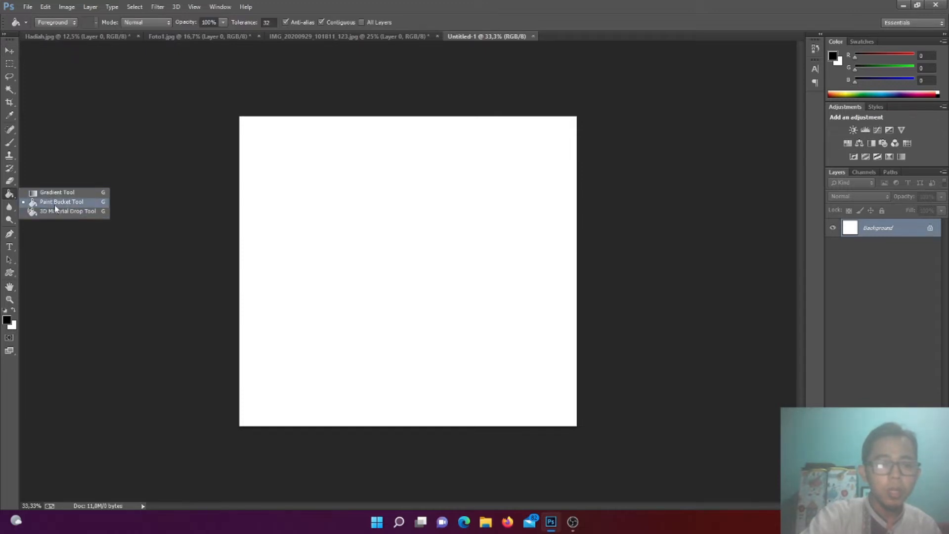
{"action": "left_click", "coordinate": [10, 233]}
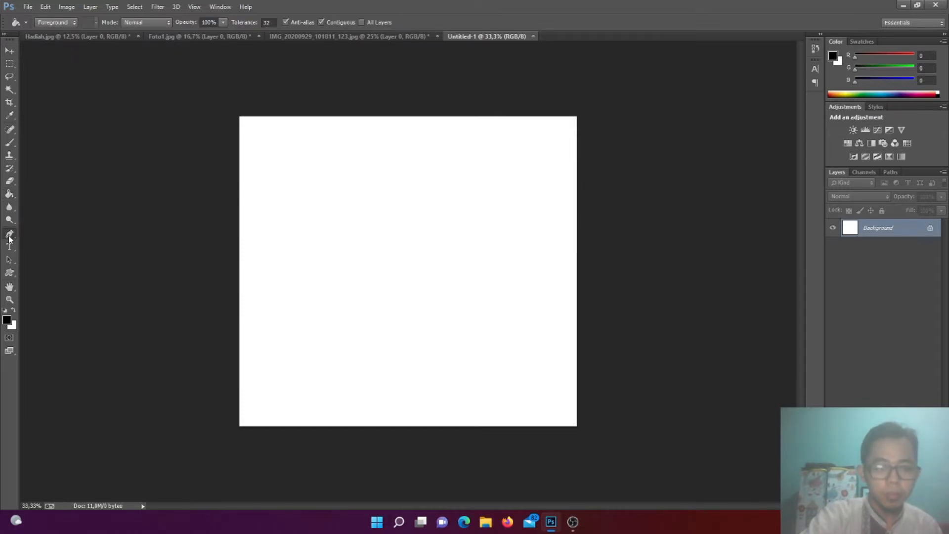
{"action": "left_click", "coordinate": [9, 235]}
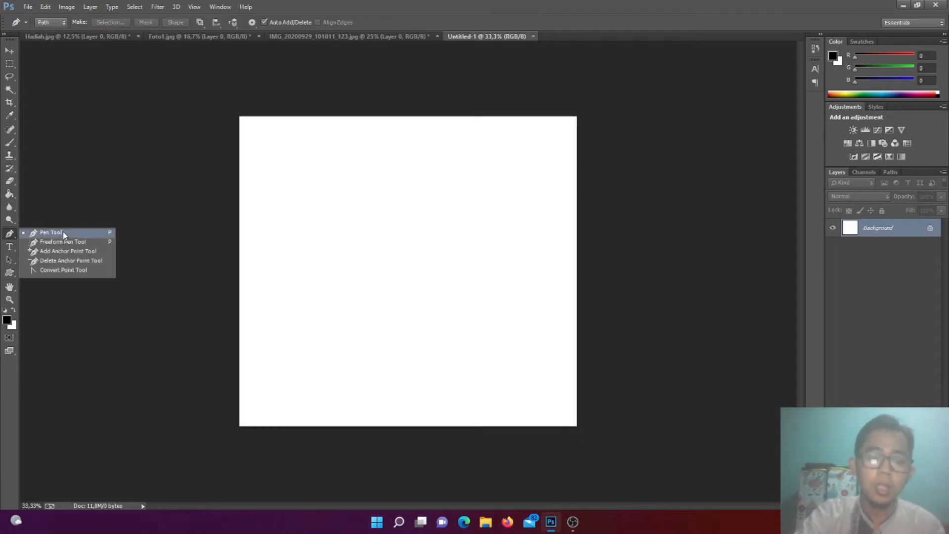
{"action": "left_click", "coordinate": [27, 7]}
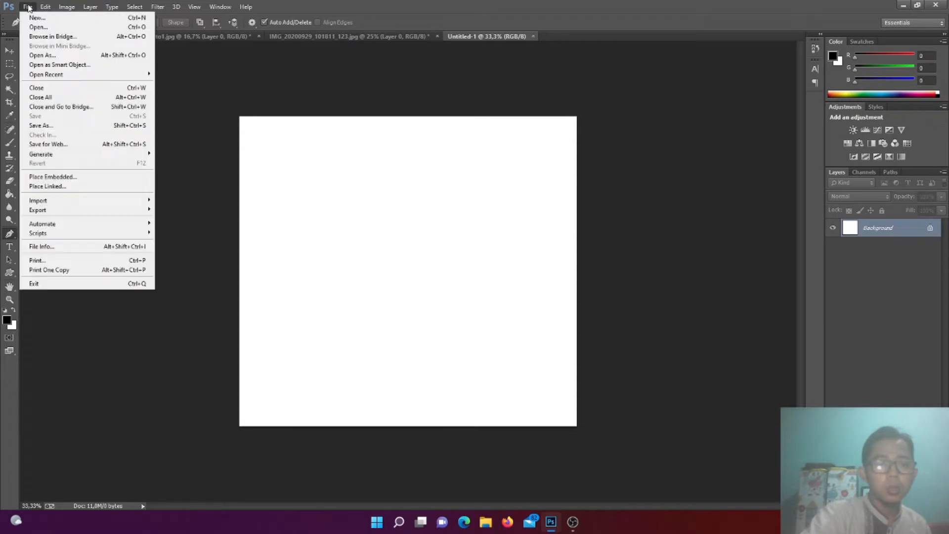
{"action": "left_click", "coordinate": [28, 6]}
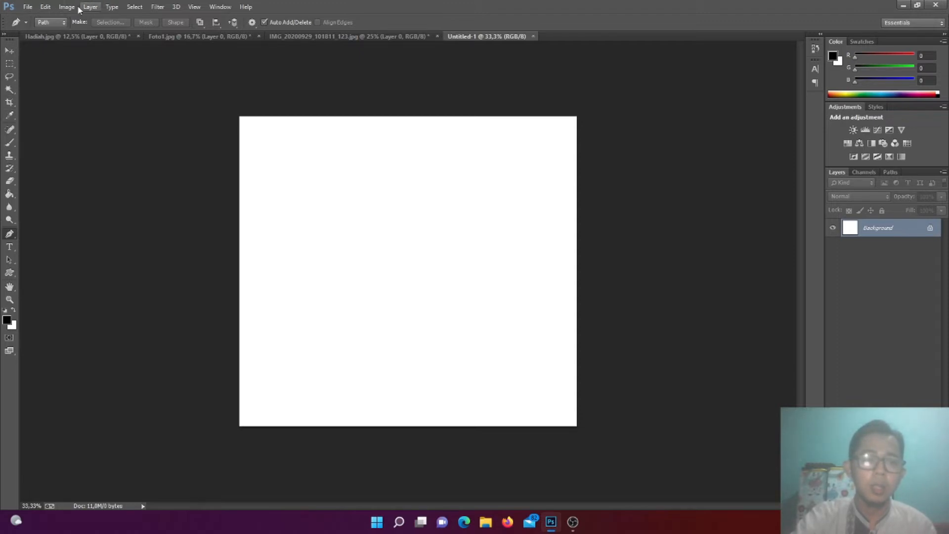
{"action": "left_click", "coordinate": [53, 12]}
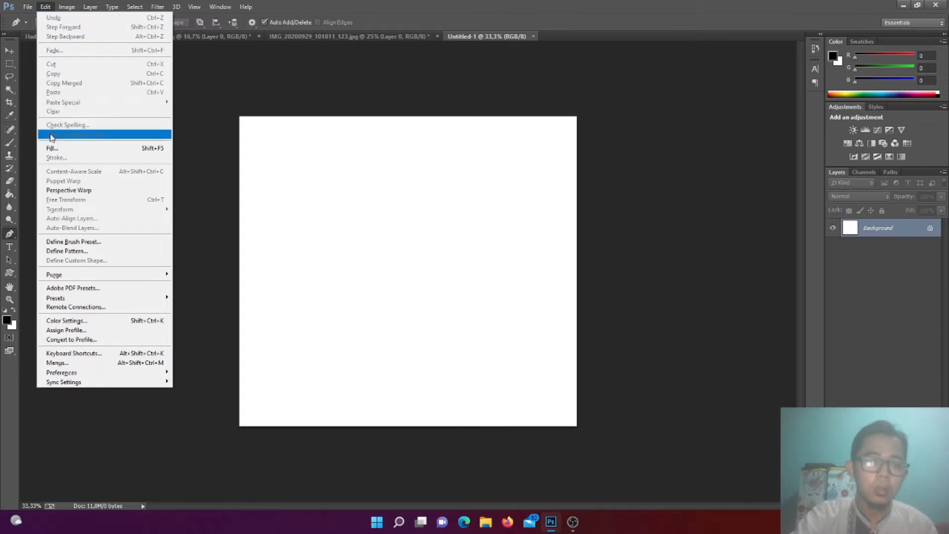
{"action": "mouse_move", "coordinate": [74, 5]}
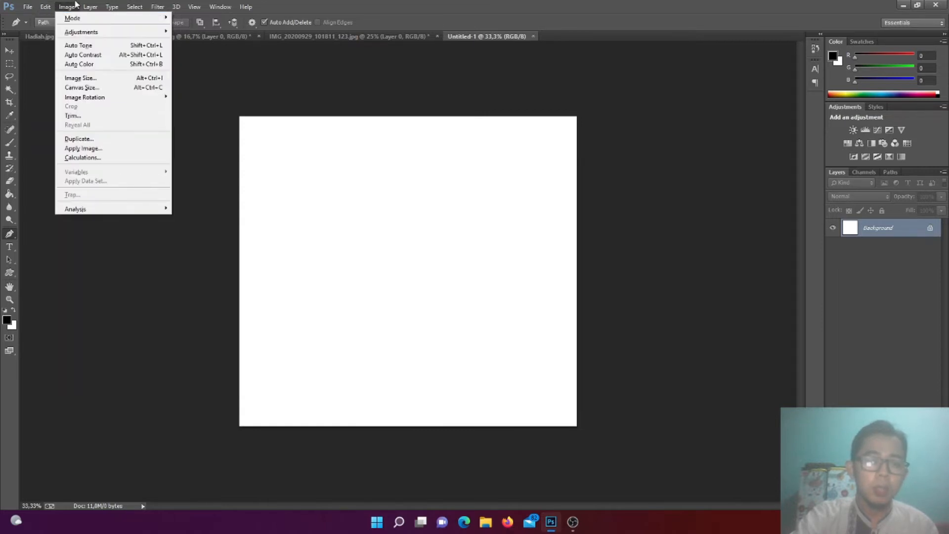
{"action": "mouse_move", "coordinate": [136, 36]}
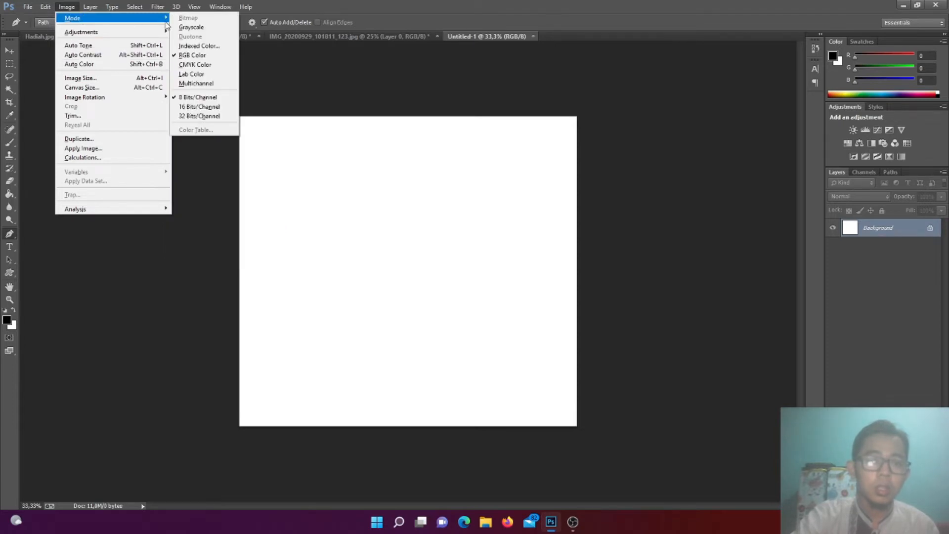
{"action": "left_click", "coordinate": [92, 280]}
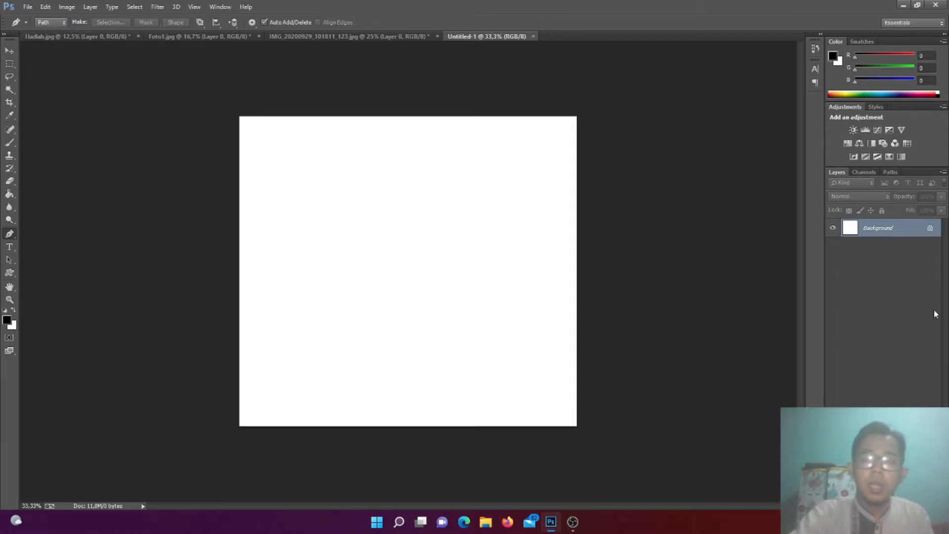
Unlock the Background layer of Untitled-1, hide it and show it again
{"action": "left_click", "coordinate": [931, 229]}
{"action": "left_click", "coordinate": [832, 229]}
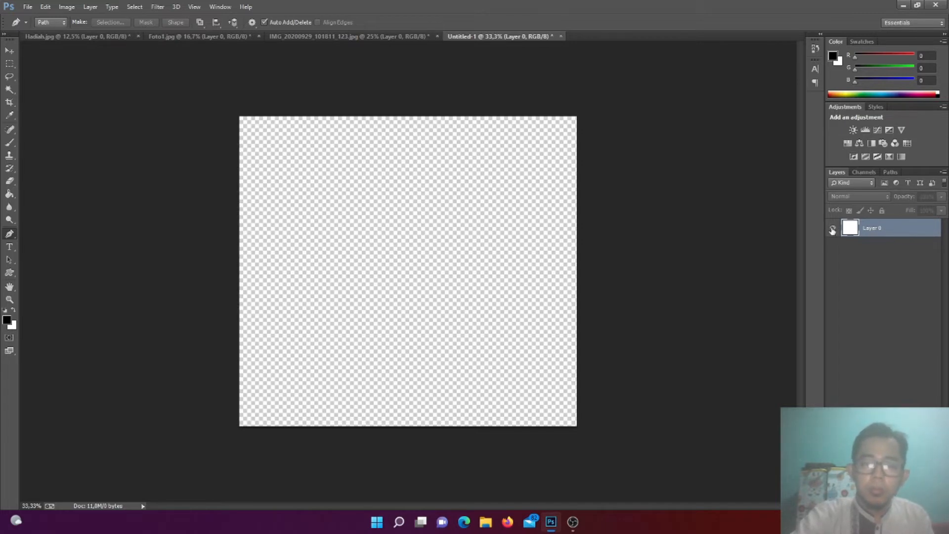
{"action": "left_click", "coordinate": [833, 229]}
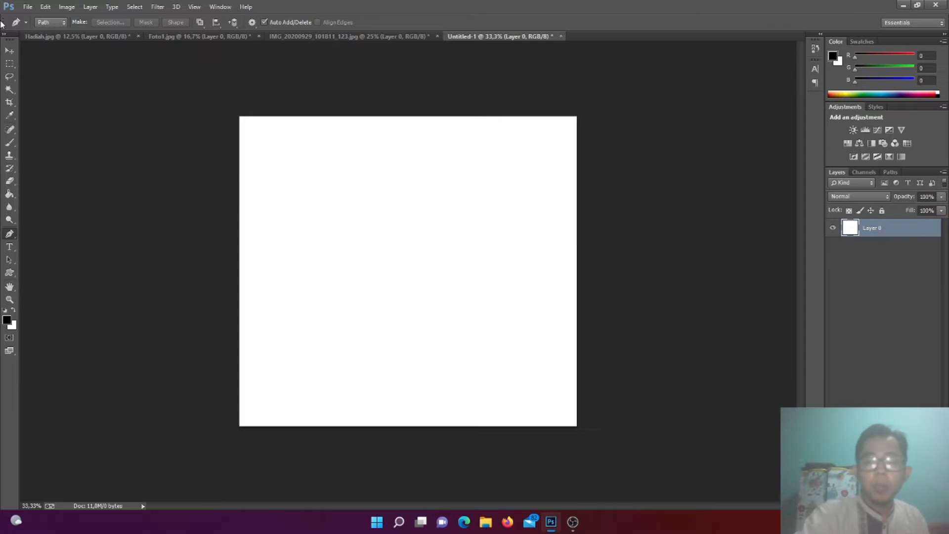
Start a new document and name it pemula
{"action": "left_click", "coordinate": [27, 7]}
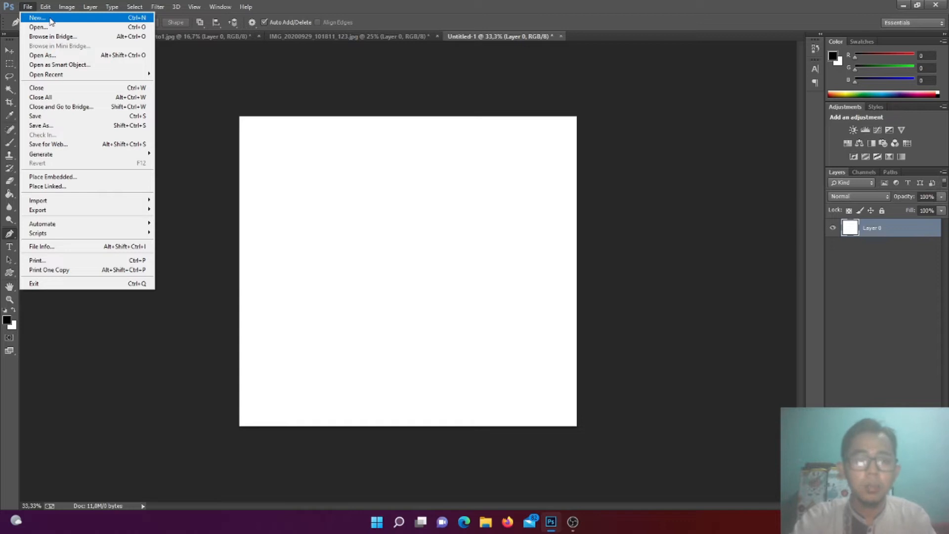
{"action": "left_click", "coordinate": [27, 7]}
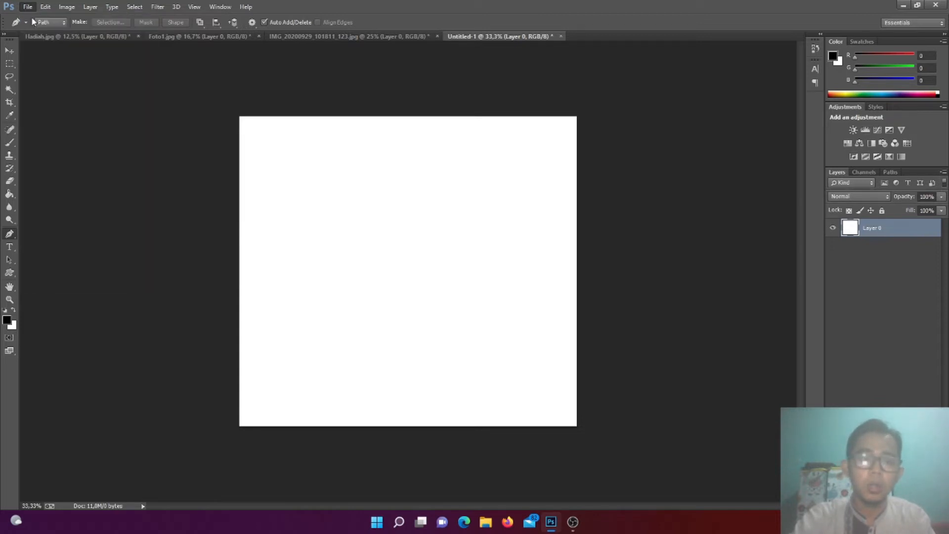
{"action": "key", "text": "ctrl+n"}
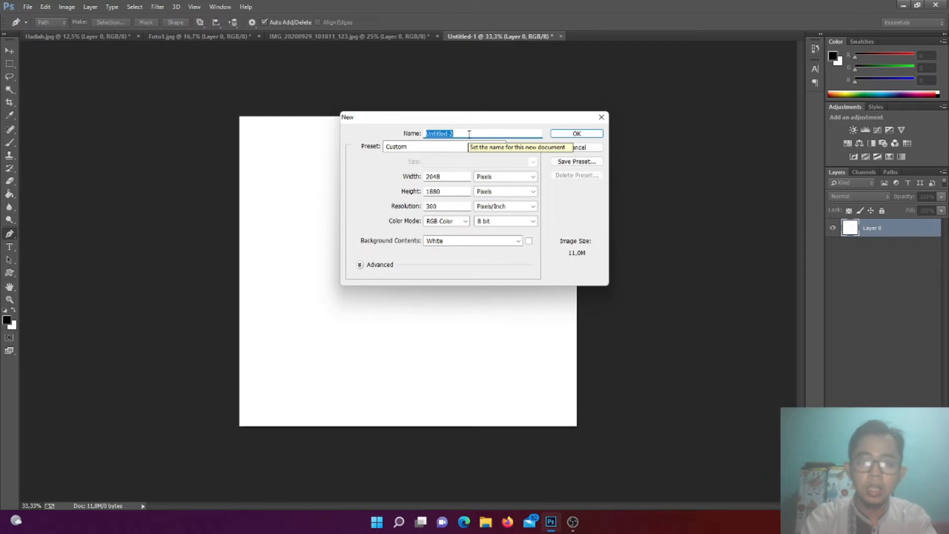
{"action": "key", "text": "BackSpace"}
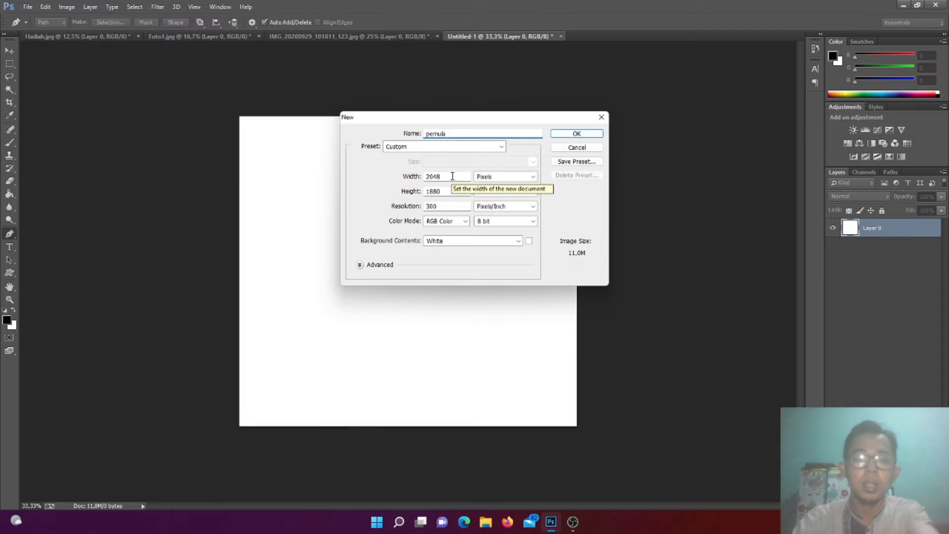
Set the new document's width to 2000 pixels and its height to 1500 pixels
{"action": "left_click", "coordinate": [453, 176]}
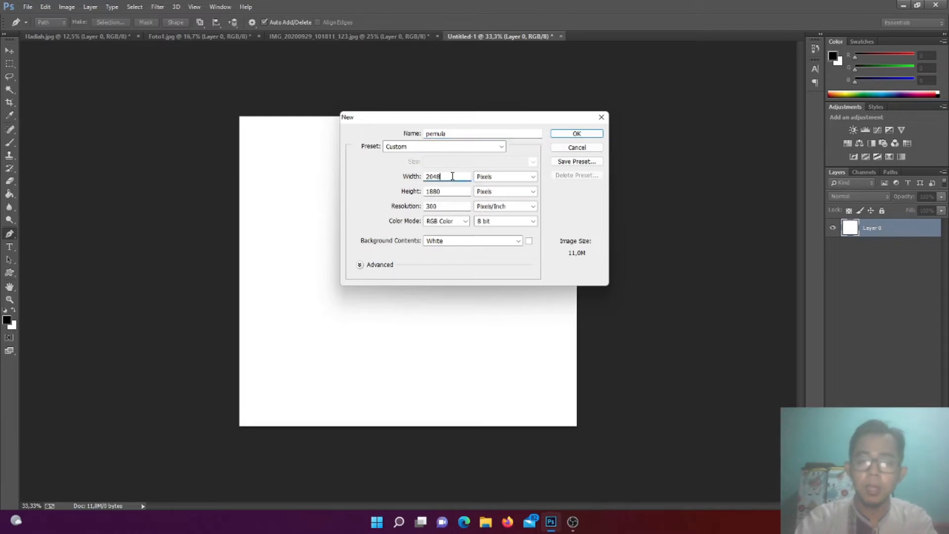
{"action": "key", "text": "BackSpace"}
{"action": "key", "text": "BackSpace"}
{"action": "type", "text": "00"}
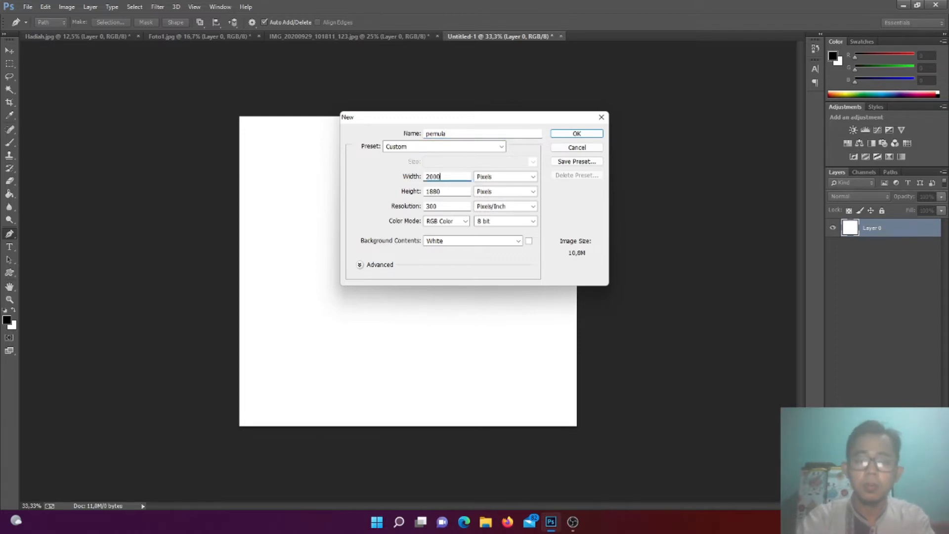
{"action": "left_click", "coordinate": [447, 191]}
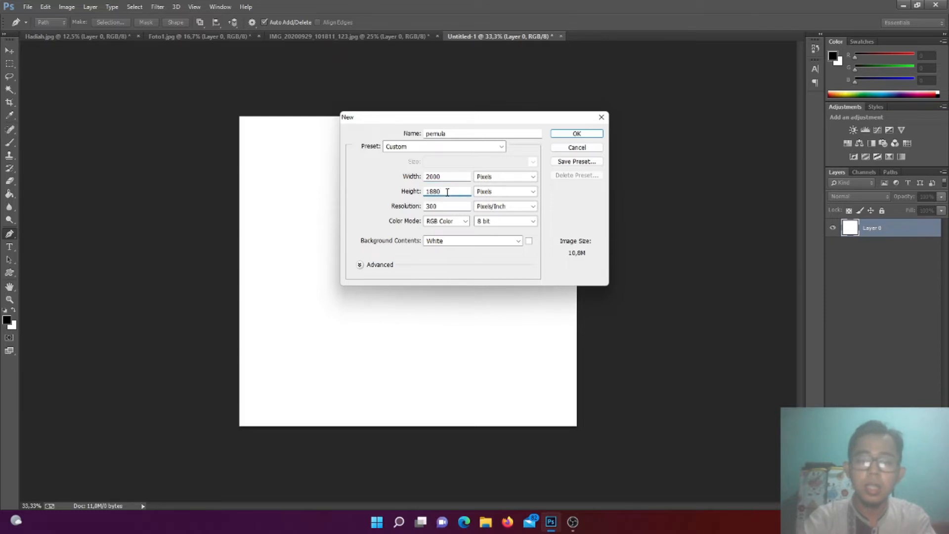
{"action": "key", "text": "BackSpace"}
{"action": "type", "text": "500"}
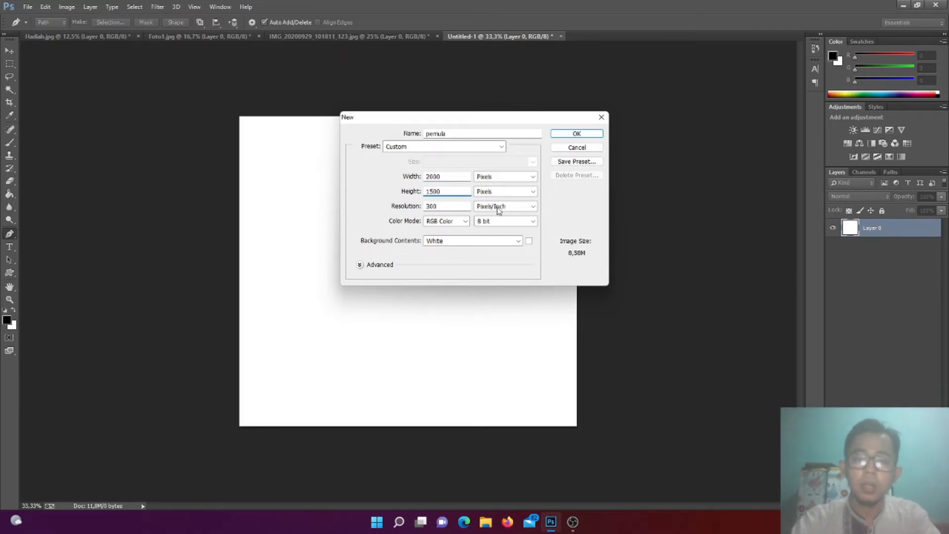
Try centimeters as the size unit of the new document and return it to pixels
{"action": "left_click", "coordinate": [533, 176]}
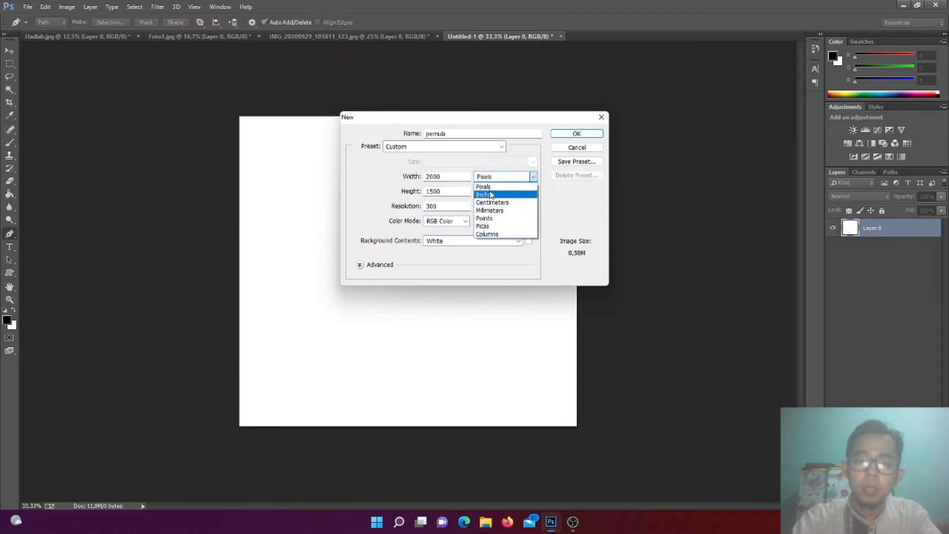
{"action": "left_click", "coordinate": [534, 178]}
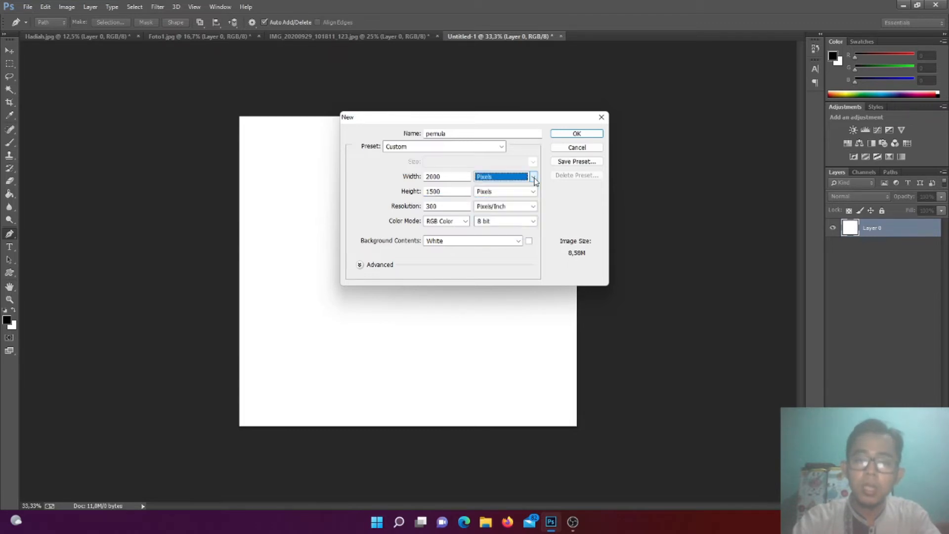
{"action": "left_click", "coordinate": [534, 178]}
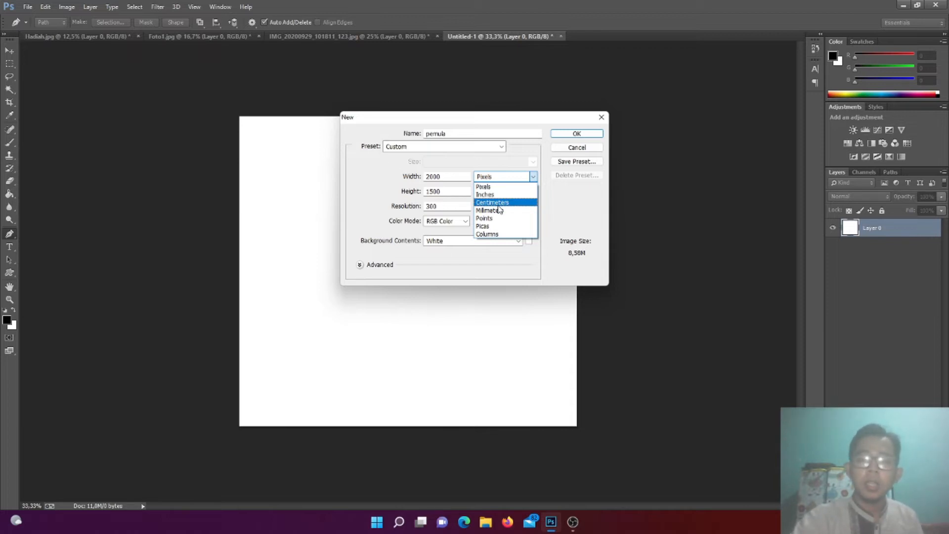
{"action": "left_click", "coordinate": [499, 204]}
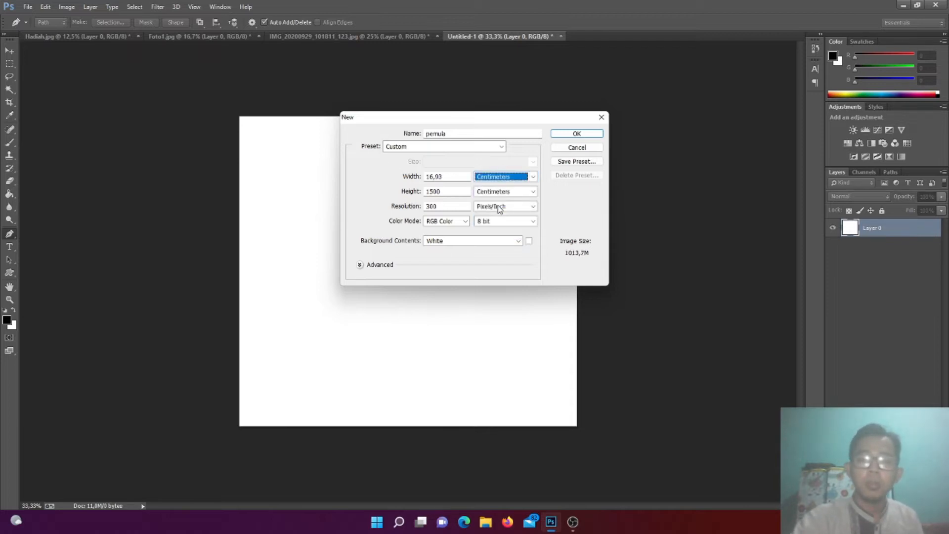
{"action": "left_click", "coordinate": [534, 177]}
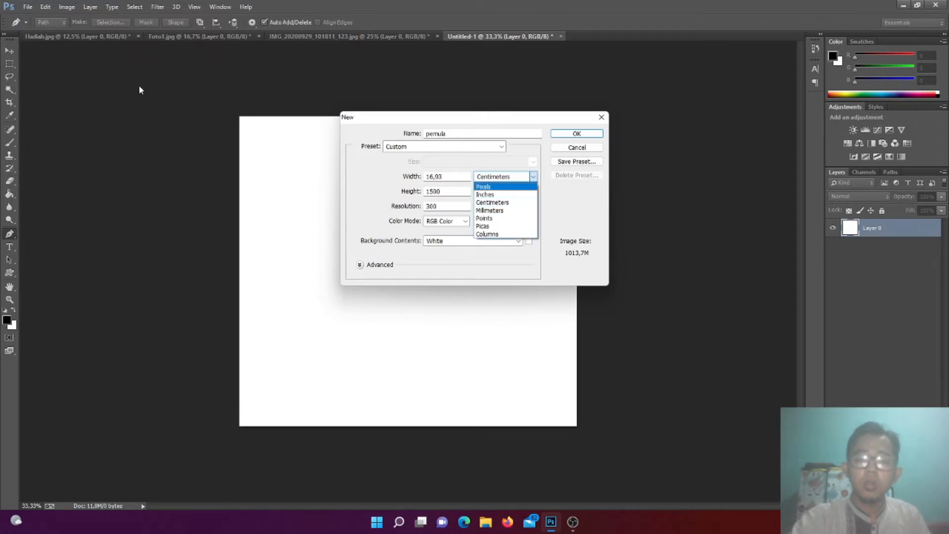
{"action": "left_click", "coordinate": [494, 188]}
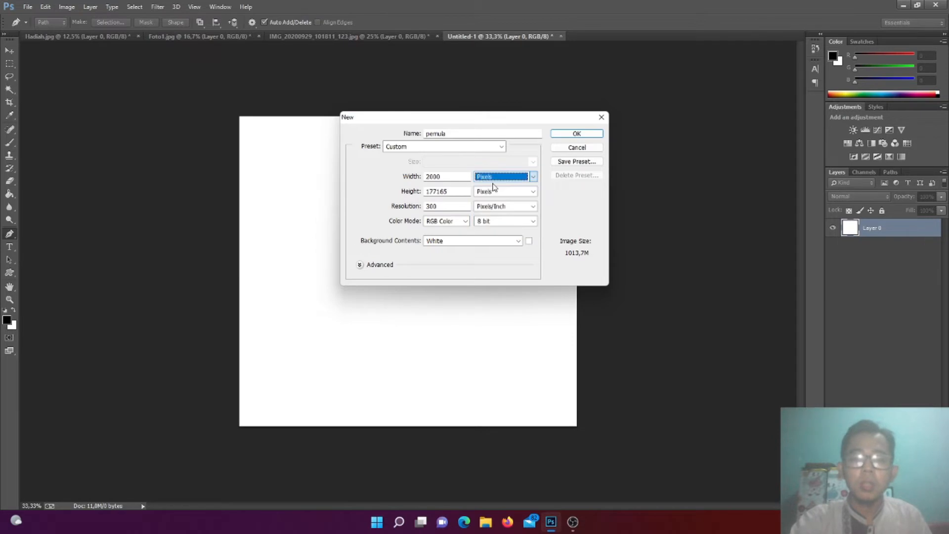
Set the height to 1500 pixels, keep the resolution at 300 pixels/inch, and create the pemula document
{"action": "double_click", "coordinate": [455, 194]}
{"action": "type", "text": "17"}
{"action": "key", "text": "BackSpace"}
{"action": "type", "text": "500"}
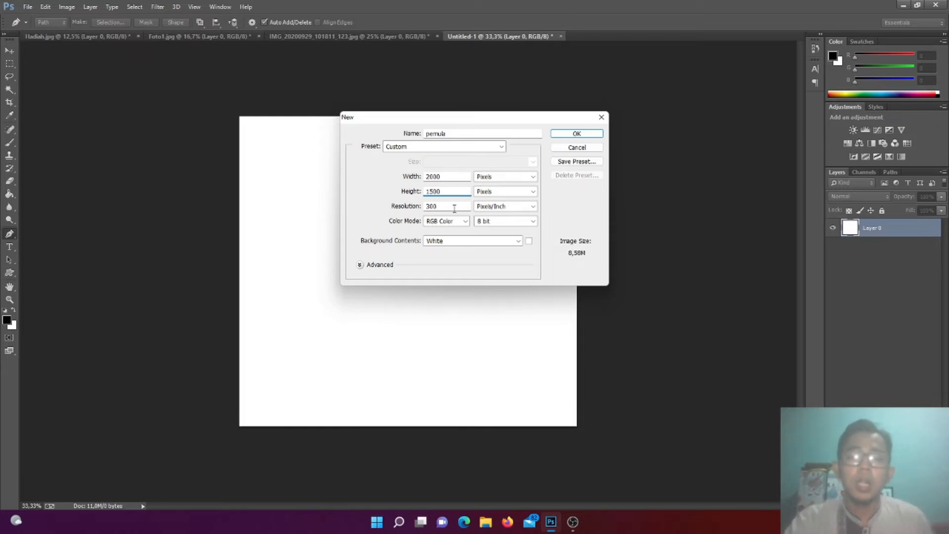
{"action": "left_click", "coordinate": [455, 208]}
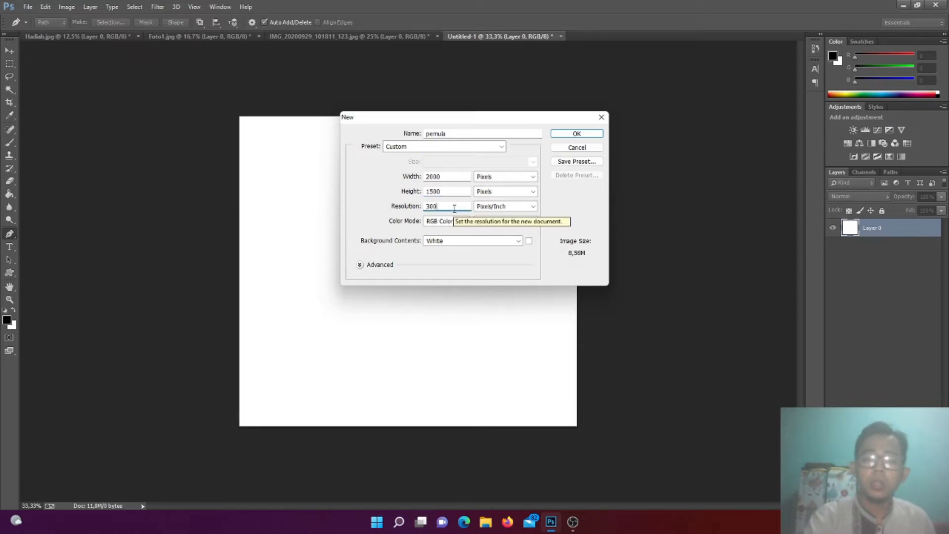
{"action": "key", "text": "BackSpace"}
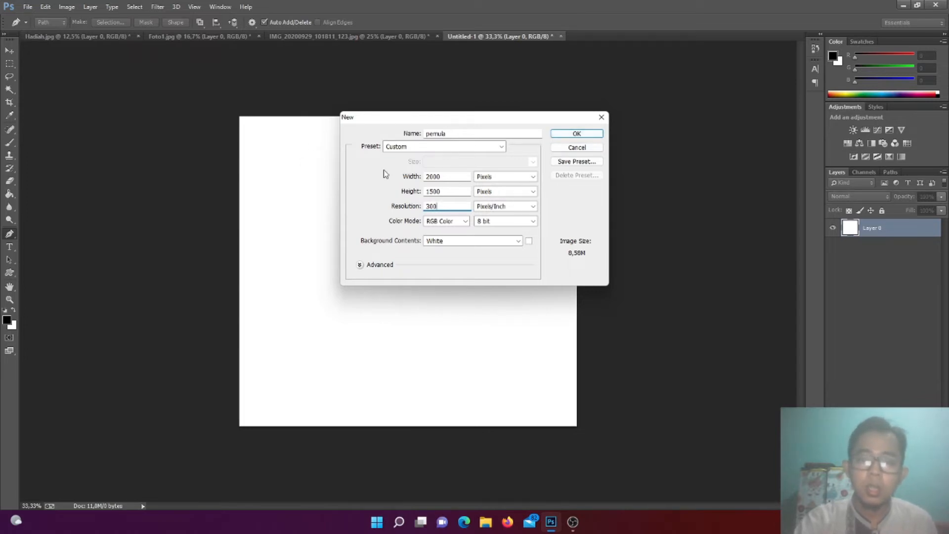
{"action": "left_click", "coordinate": [593, 133]}
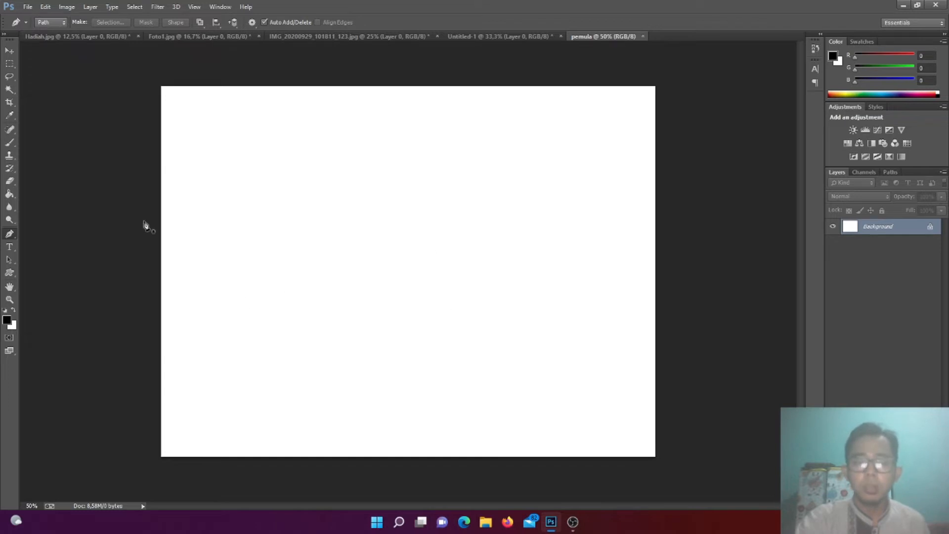
Unlock the Background layer of the pemula document
{"action": "key", "text": "a"}
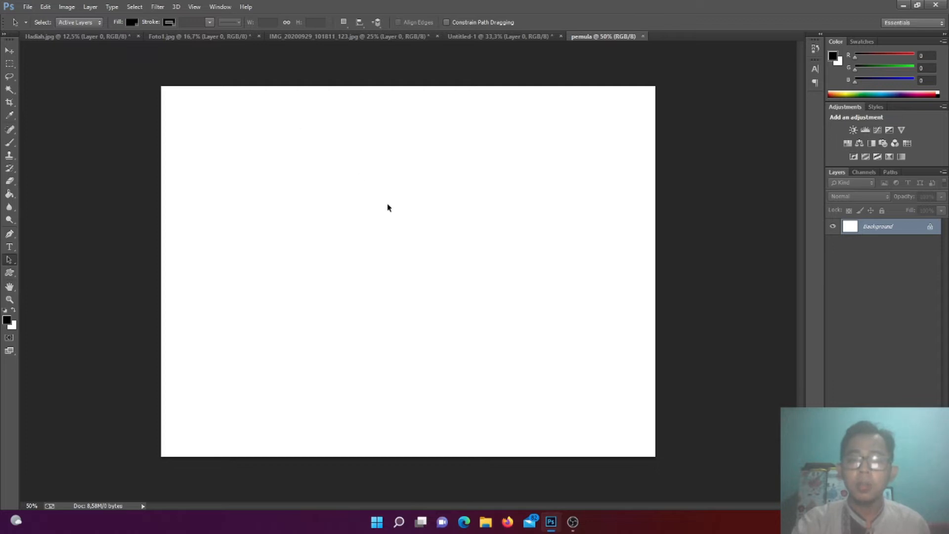
{"action": "left_click", "coordinate": [931, 229]}
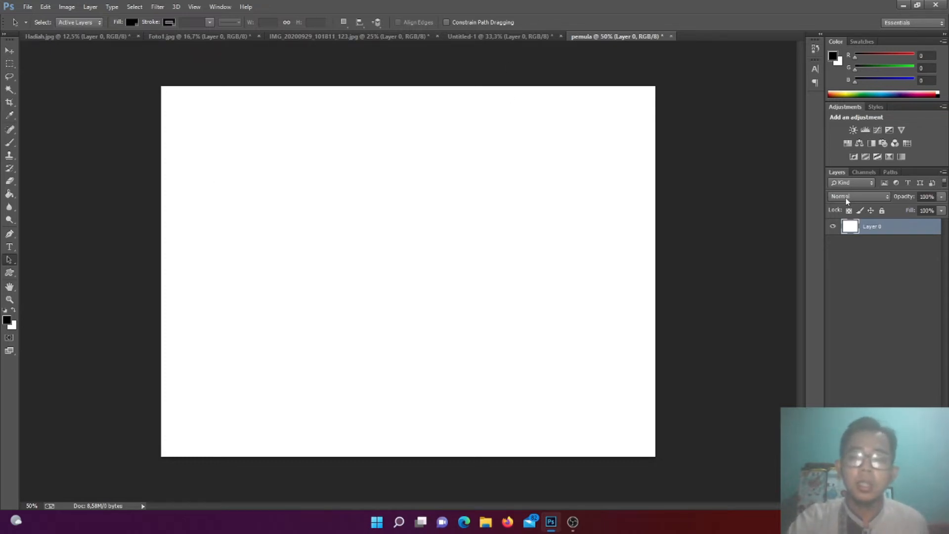
Switch to Hadiah.jpg, select the entire image with the Rectangular Marquee tool, and clear the selection
{"action": "left_click", "coordinate": [50, 39]}
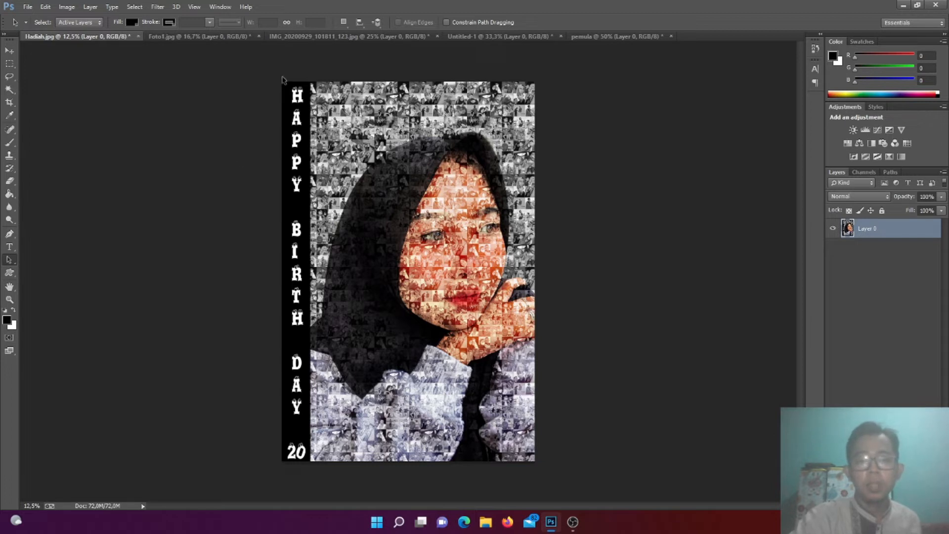
{"action": "left_click", "coordinate": [9, 64]}
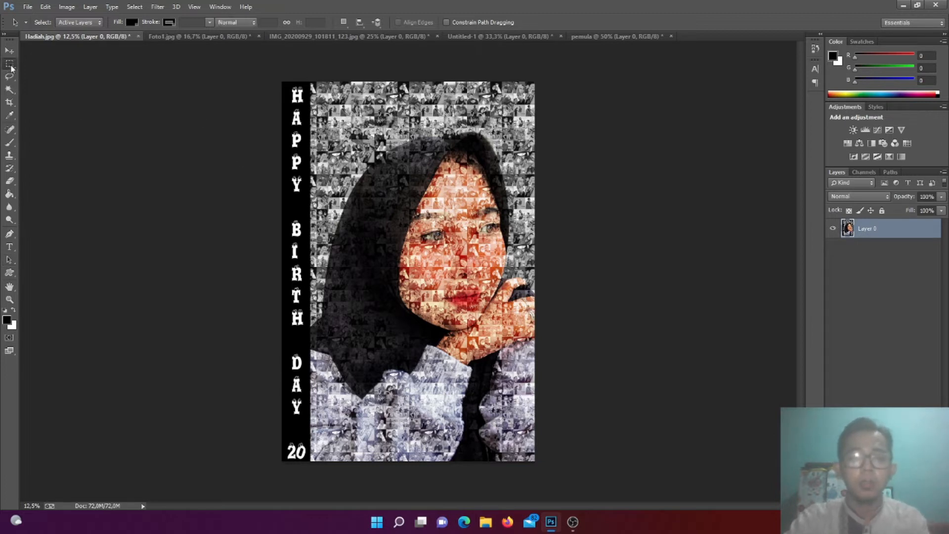
{"action": "left_click_drag", "start_coordinate": [281, 81], "coordinate": [536, 431]}
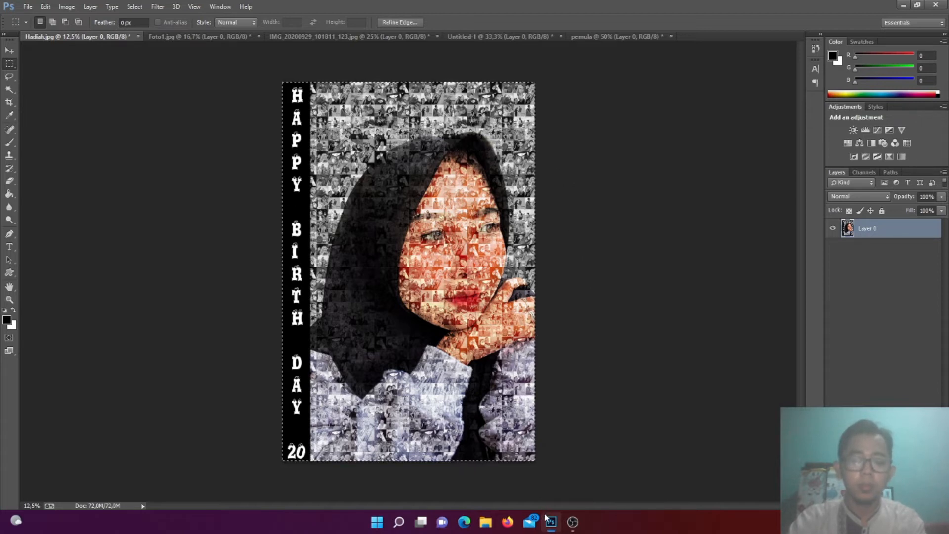
{"action": "left_click", "coordinate": [85, 54]}
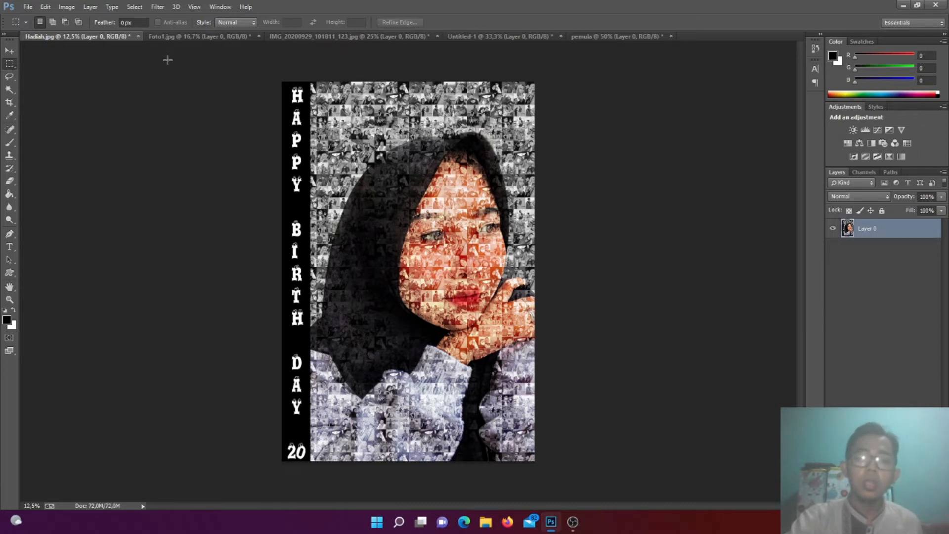
Switch to IMG_20200929_101811_123.jpg and trace the man with the Pen tool from his leg over the upper body and raised arm to the shirt hem
{"action": "left_click", "coordinate": [172, 39]}
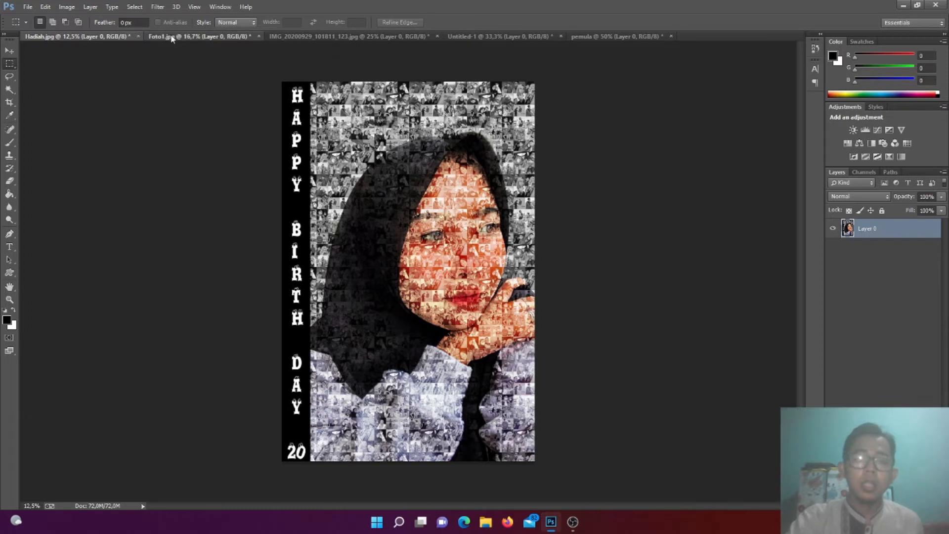
{"action": "left_click", "coordinate": [83, 35]}
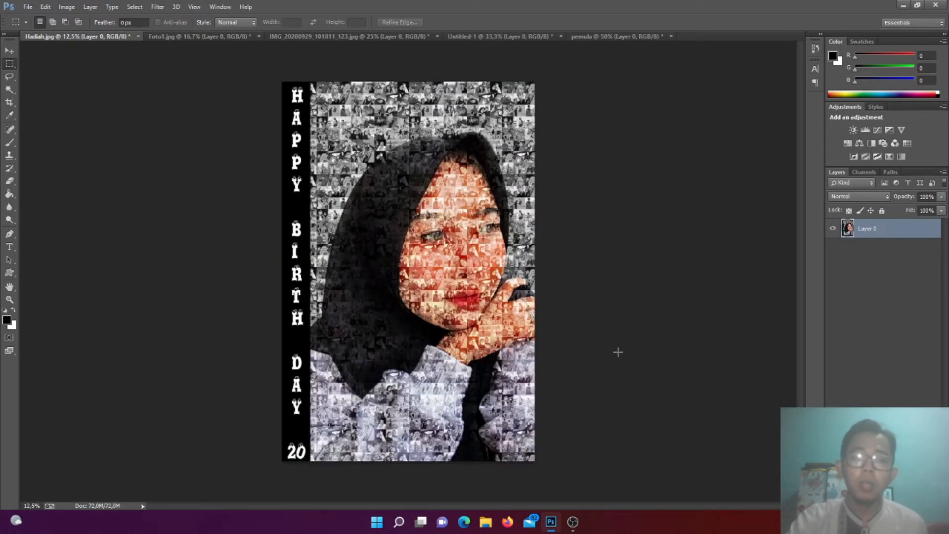
{"action": "left_click", "coordinate": [308, 40]}
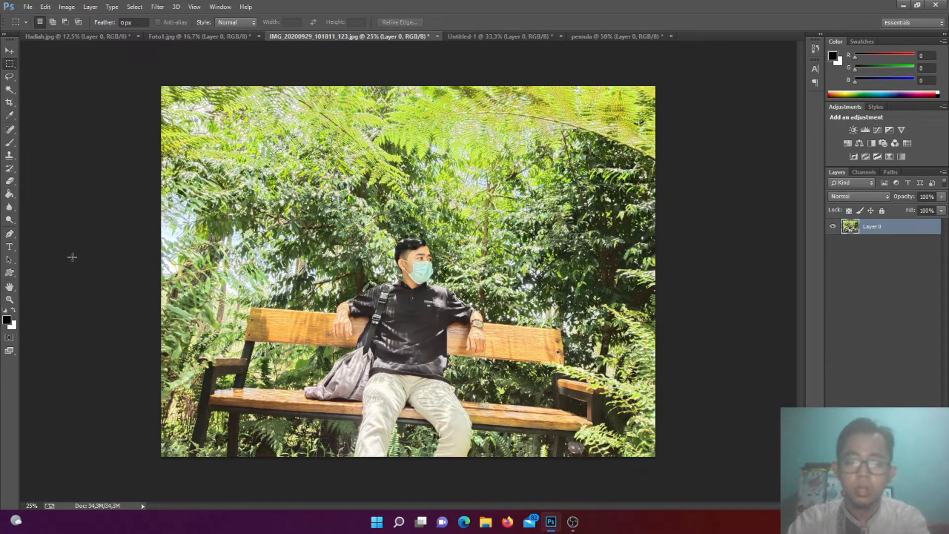
{"action": "key", "text": "p"}
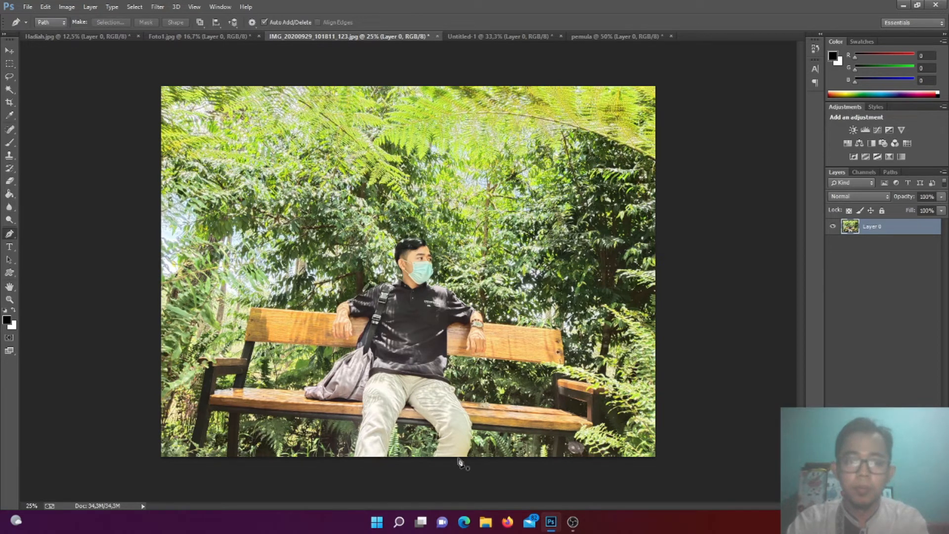
{"action": "left_click", "coordinate": [354, 457]}
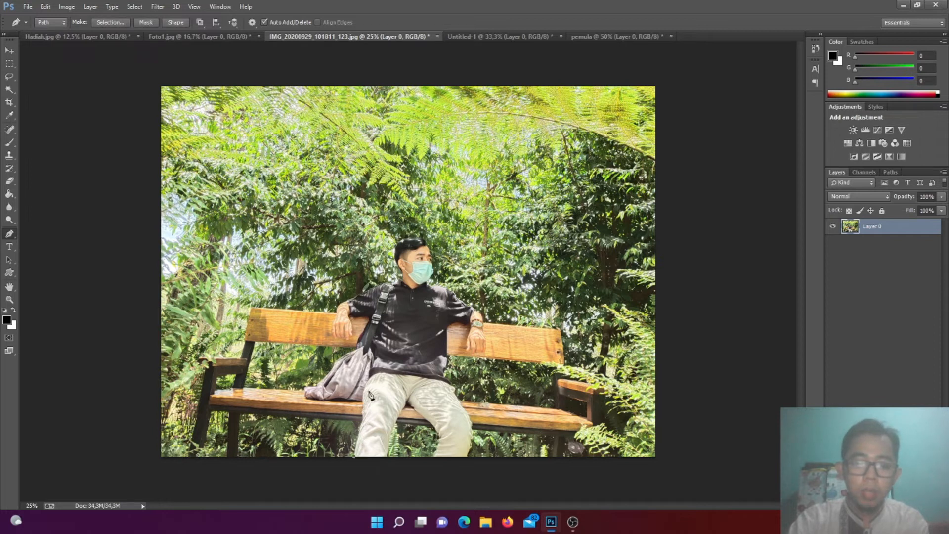
{"action": "left_click", "coordinate": [368, 391]}
{"action": "left_click", "coordinate": [370, 309]}
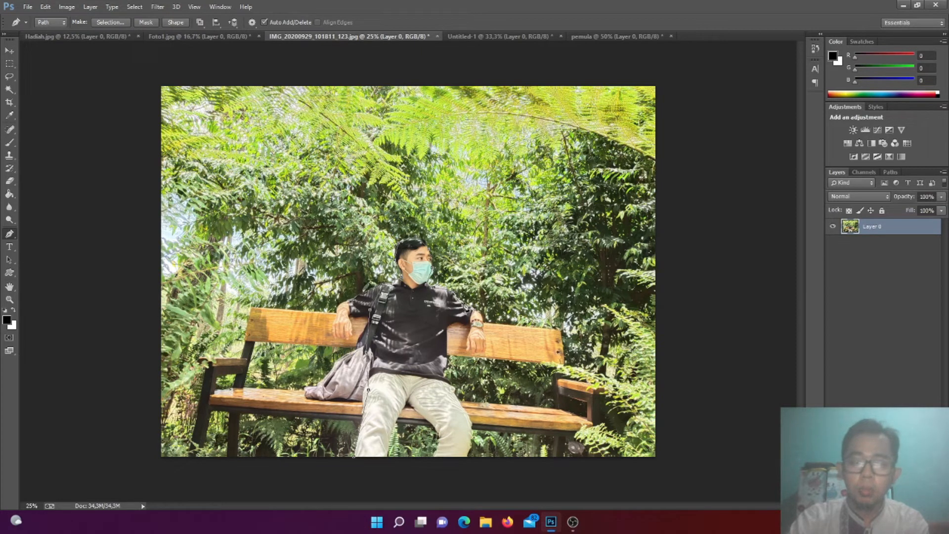
{"action": "left_click", "coordinate": [485, 345]}
{"action": "left_click", "coordinate": [482, 357]}
{"action": "left_click", "coordinate": [470, 355]}
{"action": "left_click", "coordinate": [448, 315]}
{"action": "left_click", "coordinate": [448, 366]}
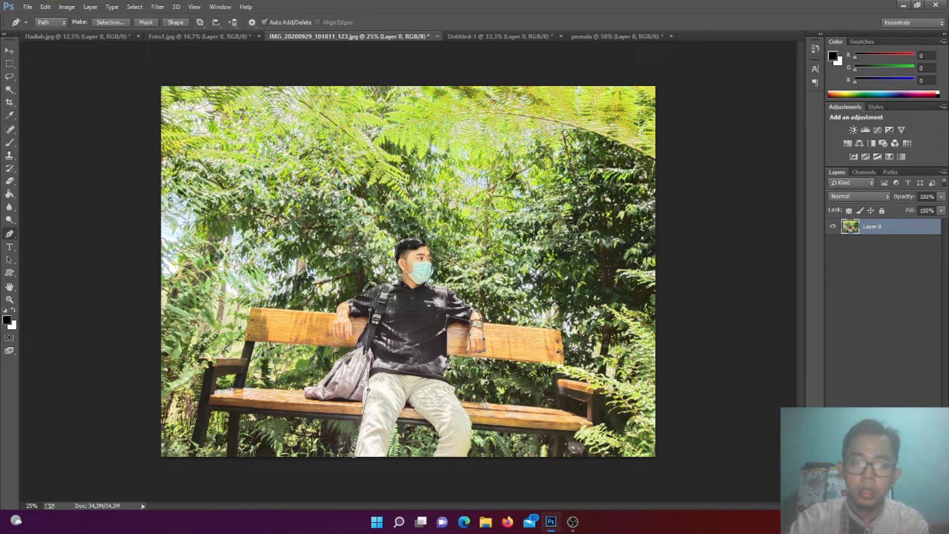
Continue the path around both trouser legs, close it at its starting point, and convert it to a selection
{"action": "left_click", "coordinate": [449, 386]}
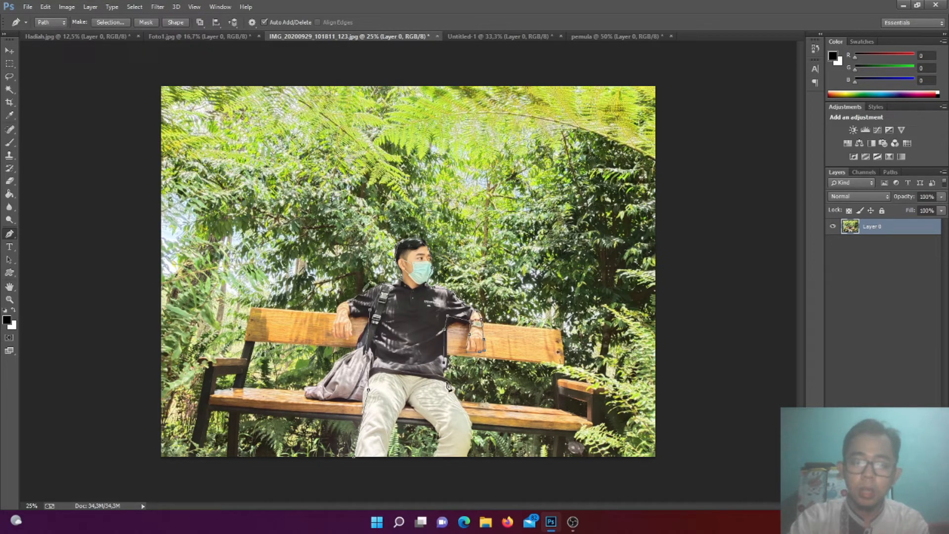
{"action": "left_click", "coordinate": [465, 412]}
{"action": "left_click", "coordinate": [469, 457]}
{"action": "left_click", "coordinate": [431, 460]}
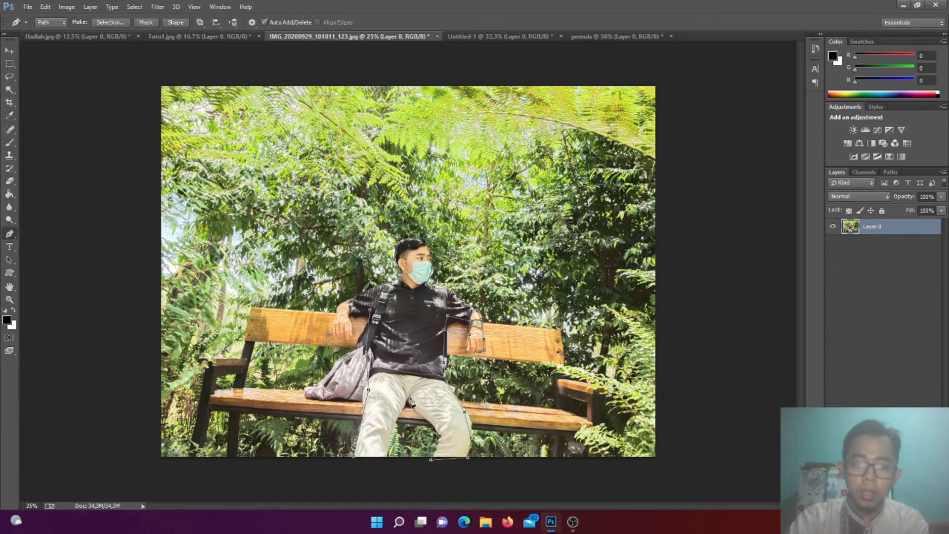
{"action": "left_click", "coordinate": [391, 426]}
{"action": "left_click", "coordinate": [386, 454]}
{"action": "left_click", "coordinate": [353, 458]}
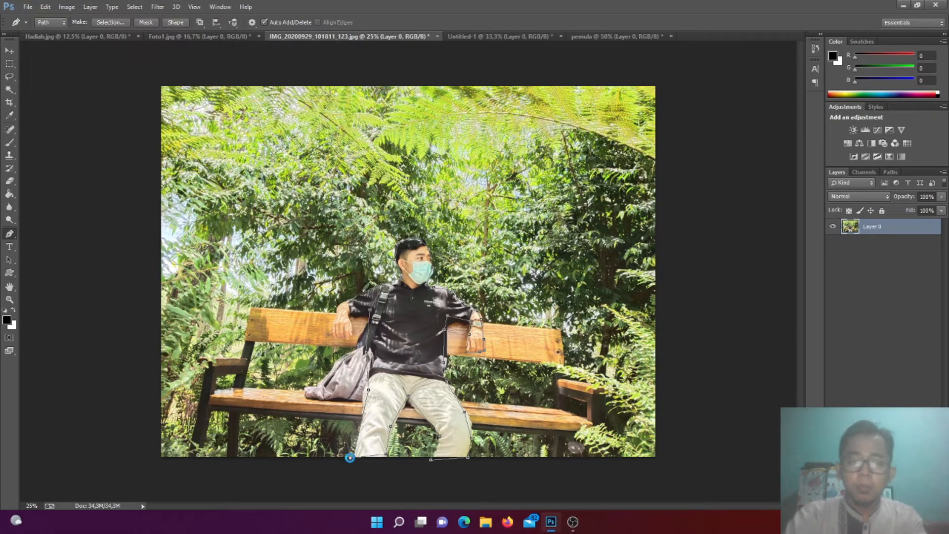
{"action": "key", "text": "ctrl+Return"}
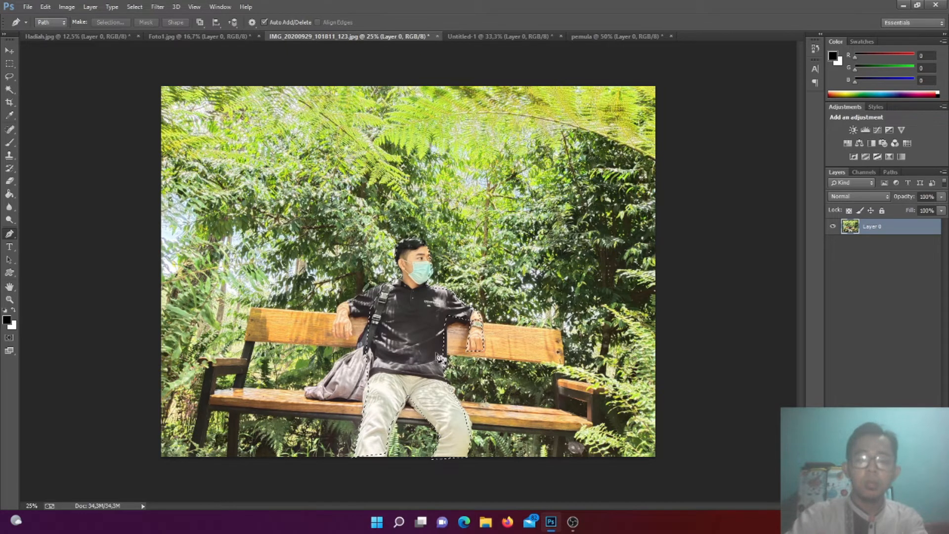
Mask out the background with the selection and bring the cut-out man into the pemula document
{"action": "key", "text": "v"}
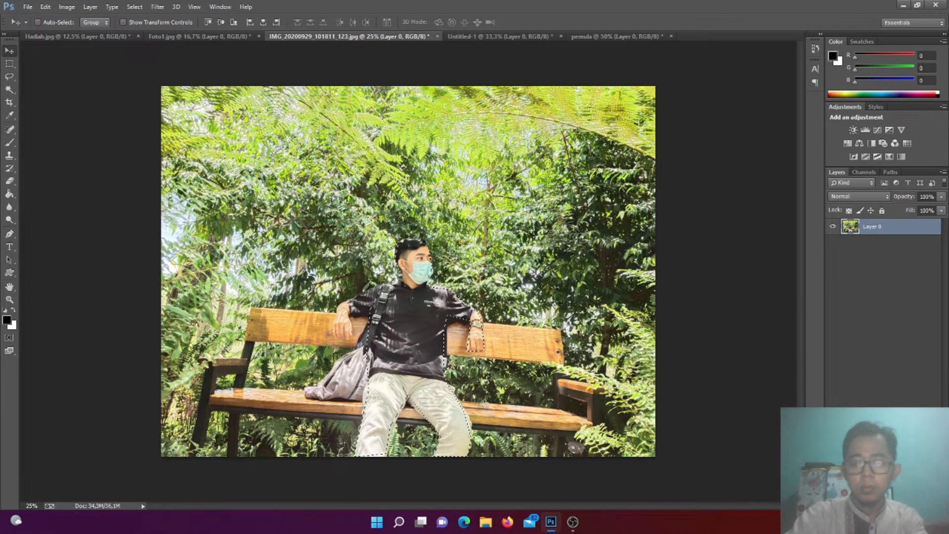
{"action": "left_click", "coordinate": [869, 503]}
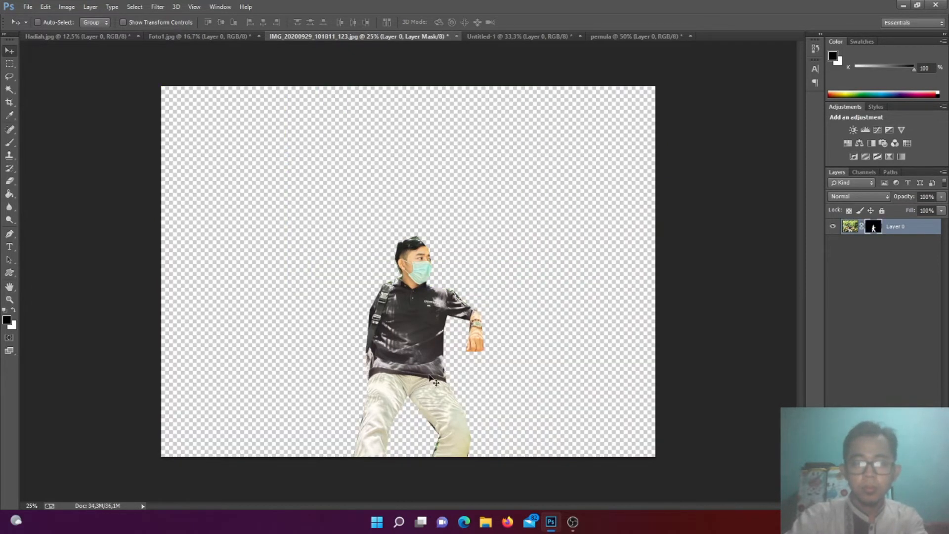
{"action": "left_click_drag", "start_coordinate": [394, 291], "coordinate": [373, 217]}
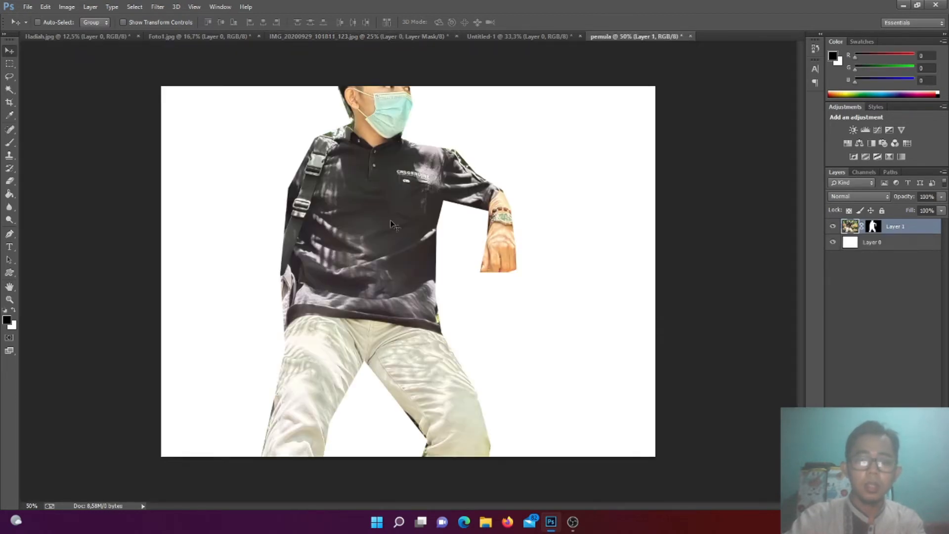
Scale the cut-out man proportionally to about 66% and move him down to the lower edge of the canvas
{"action": "key", "text": "ctrl+t"}
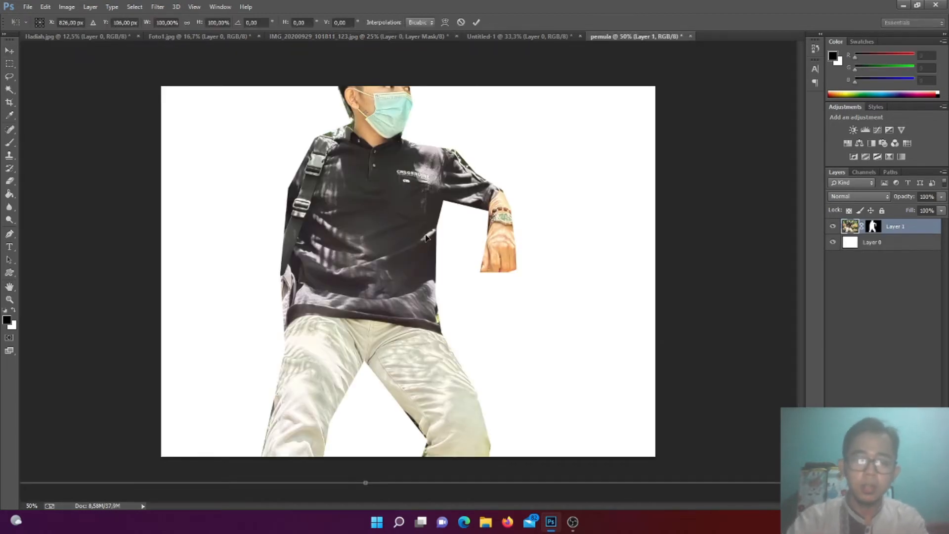
{"action": "key", "text": "ctrl+minus"}
{"action": "key", "text": "ctrl+minus"}
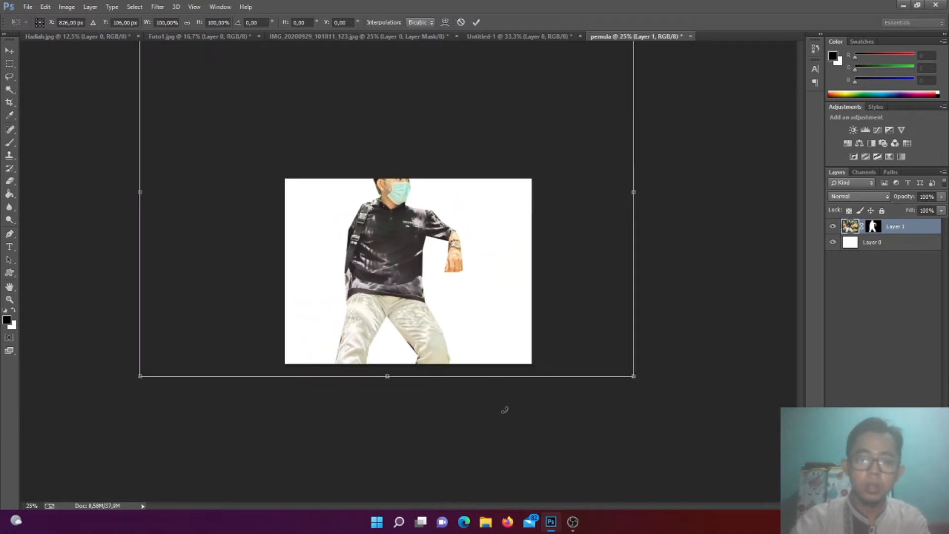
{"action": "left_click_drag", "start_coordinate": [634, 377], "coordinate": [546, 322]}
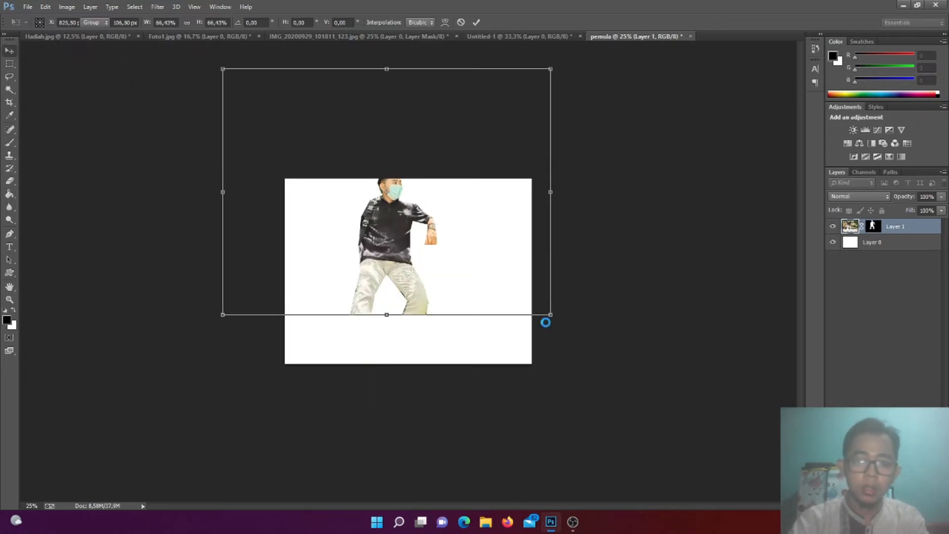
{"action": "key", "text": "Return"}
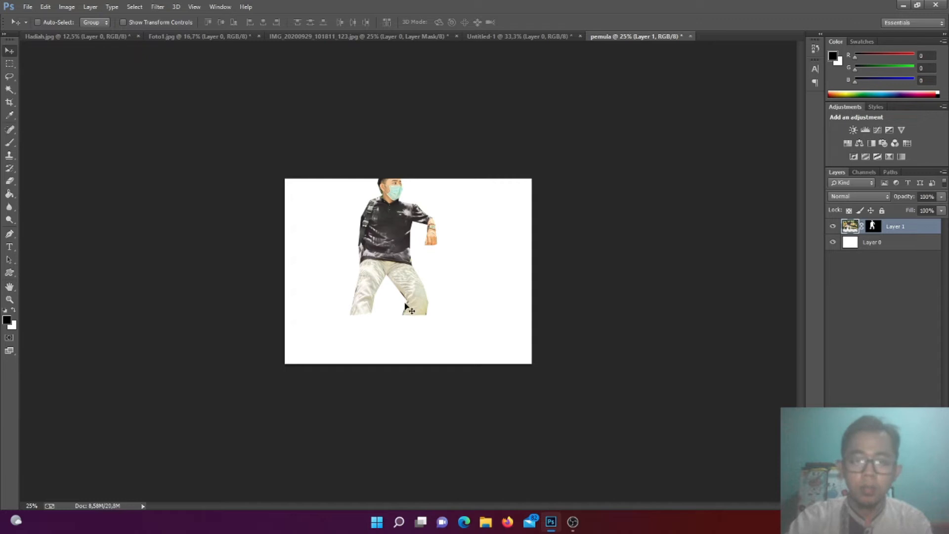
{"action": "left_click_drag", "start_coordinate": [400, 272], "coordinate": [406, 320]}
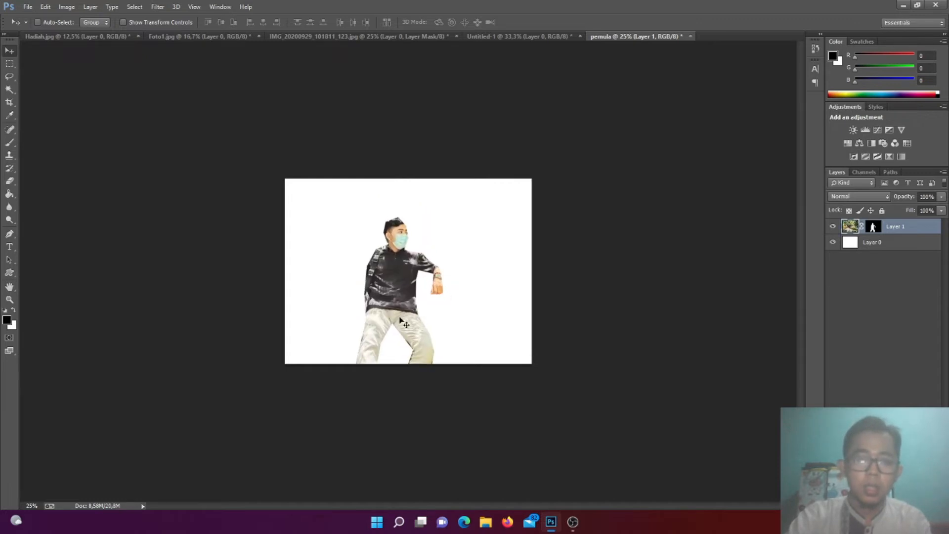
Try filling the man's masked layer with the photo-collage pattern in Normal mode at 100% opacity, and undo the fill
{"action": "left_click", "coordinate": [29, 7]}
{"action": "mouse_move", "coordinate": [46, 7]}
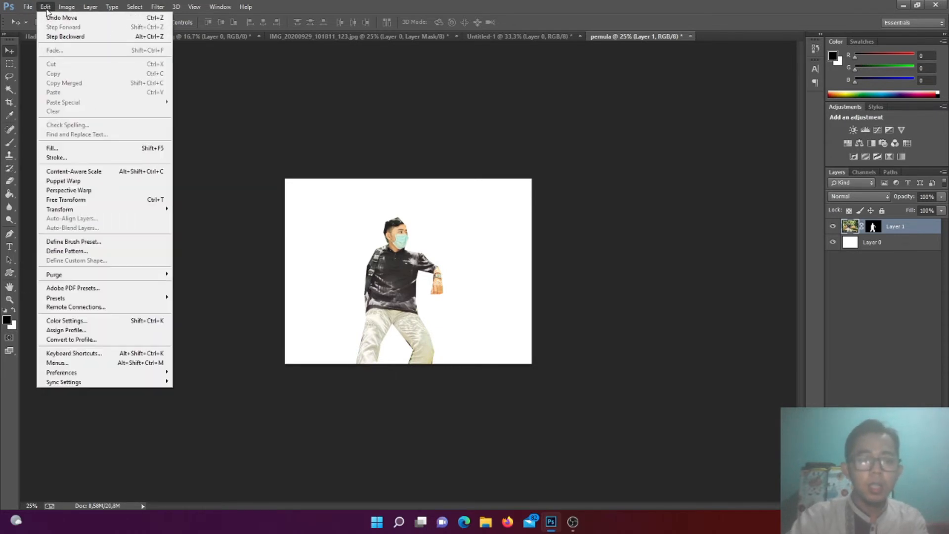
{"action": "left_click", "coordinate": [88, 150]}
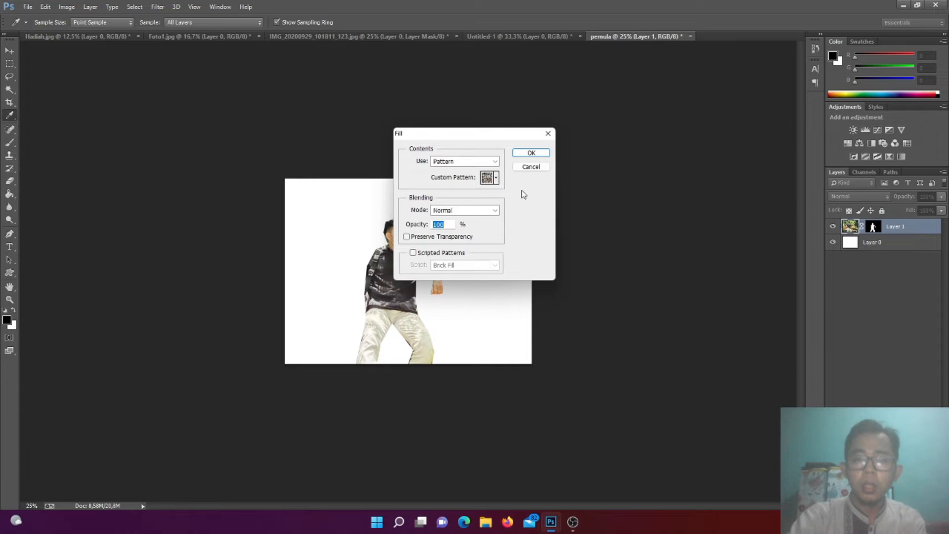
{"action": "left_click", "coordinate": [489, 179]}
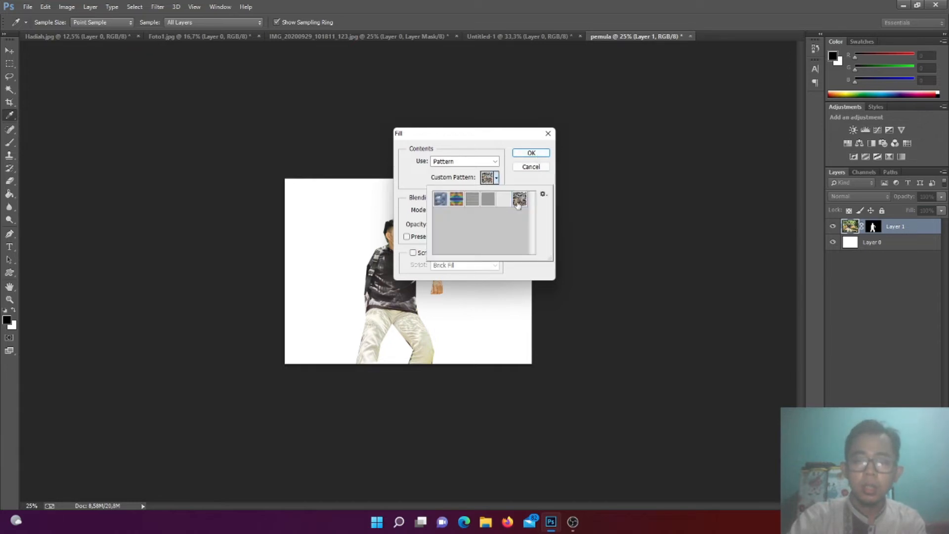
{"action": "left_click", "coordinate": [533, 154]}
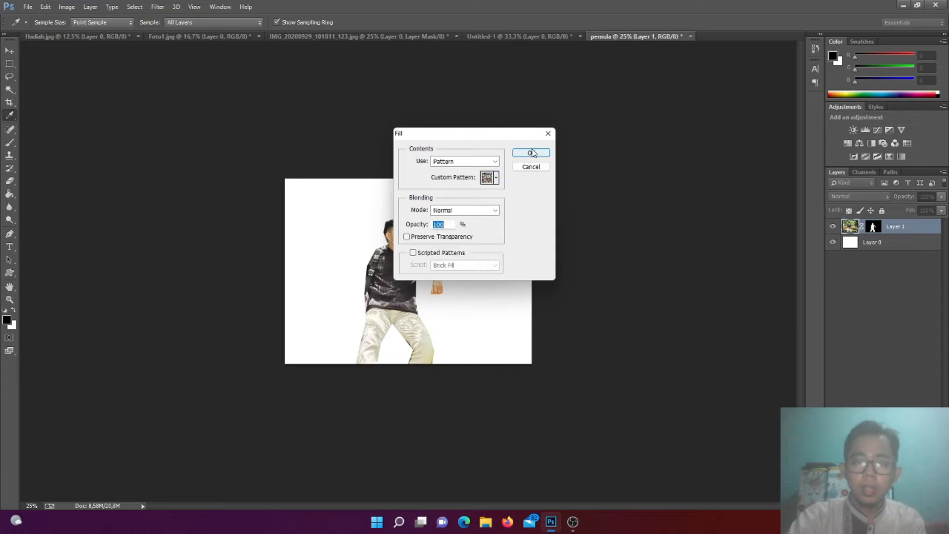
{"action": "left_click", "coordinate": [533, 153]}
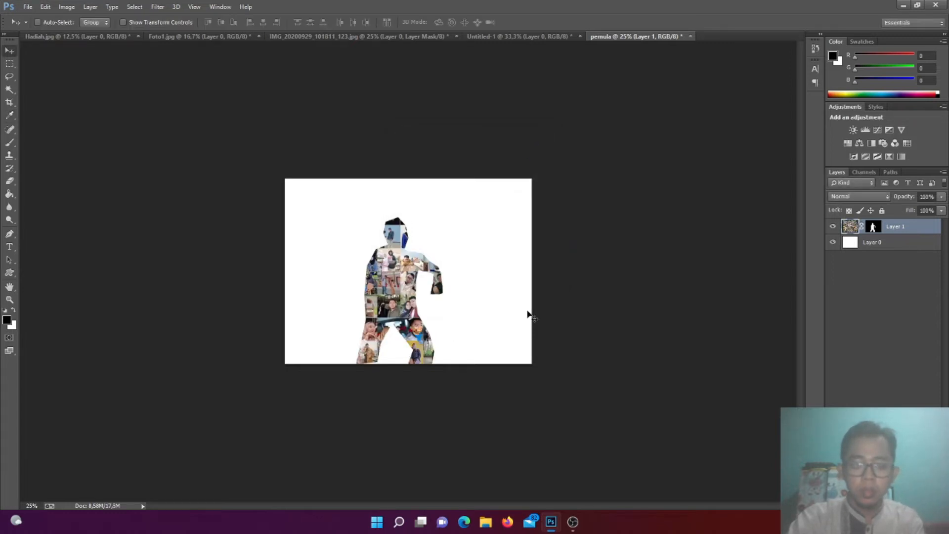
{"action": "key", "text": "ctrl+z"}
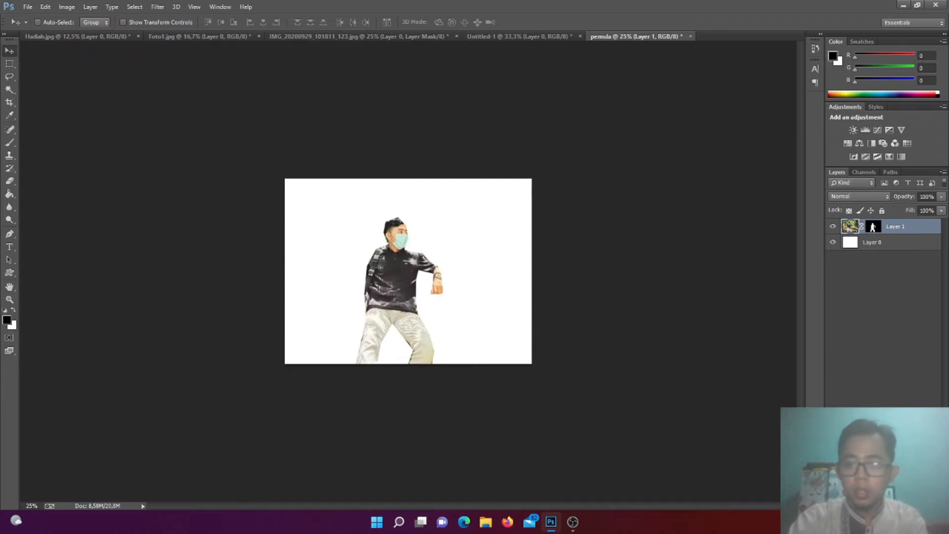
Add a new layer above the man and fill it with the photo-collage pattern at 100% opacity
{"action": "key", "text": "ctrl+shift+alt+n"}
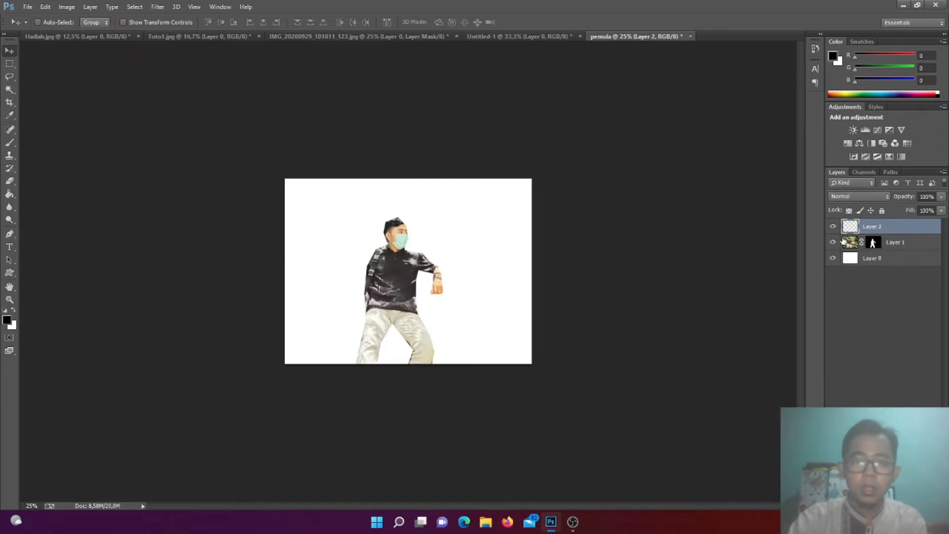
{"action": "left_click", "coordinate": [45, 6]}
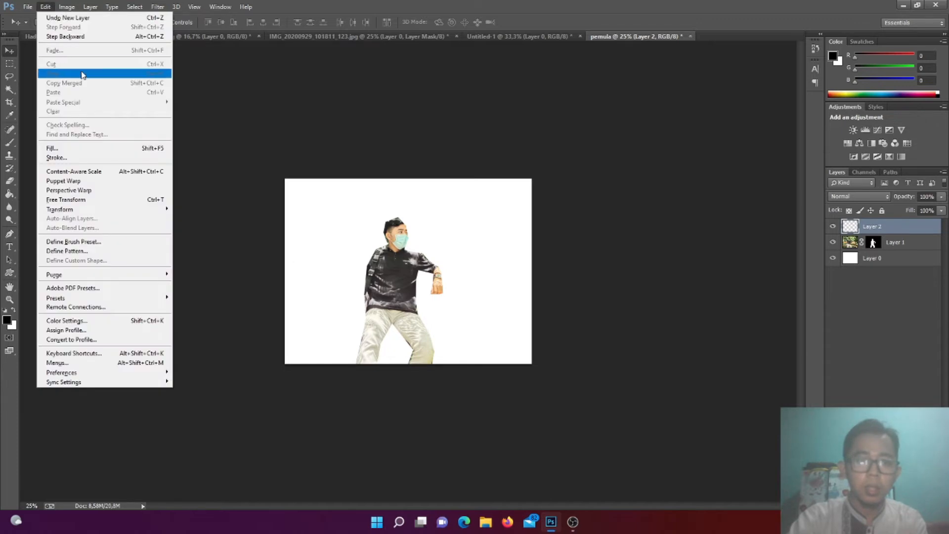
{"action": "left_click", "coordinate": [86, 149]}
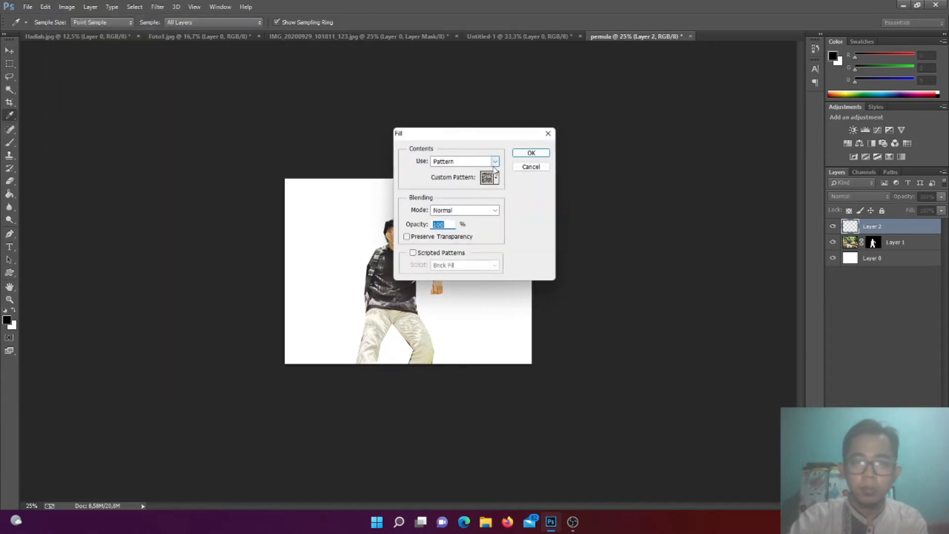
{"action": "left_click", "coordinate": [530, 153]}
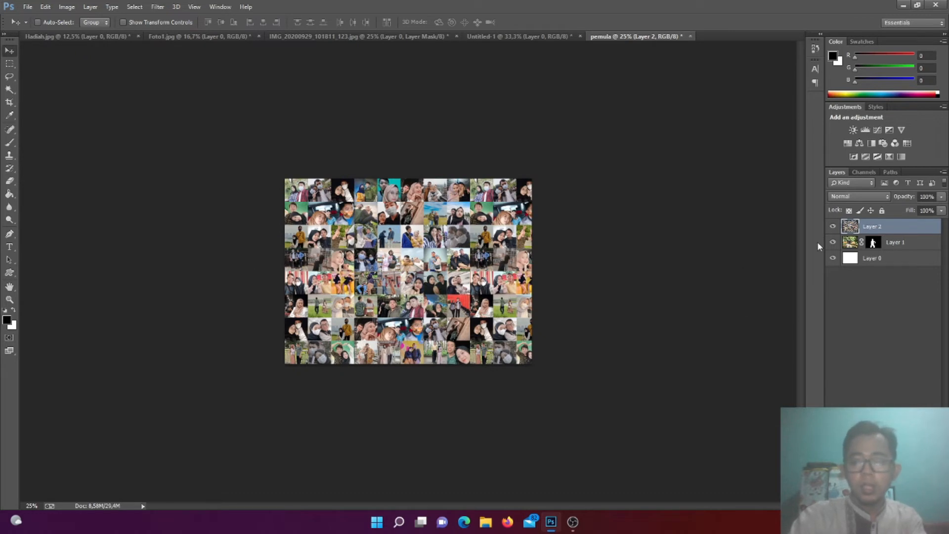
Set the blending mode of the collage layer to Overlay and move it below the man's layer
{"action": "left_click", "coordinate": [859, 196]}
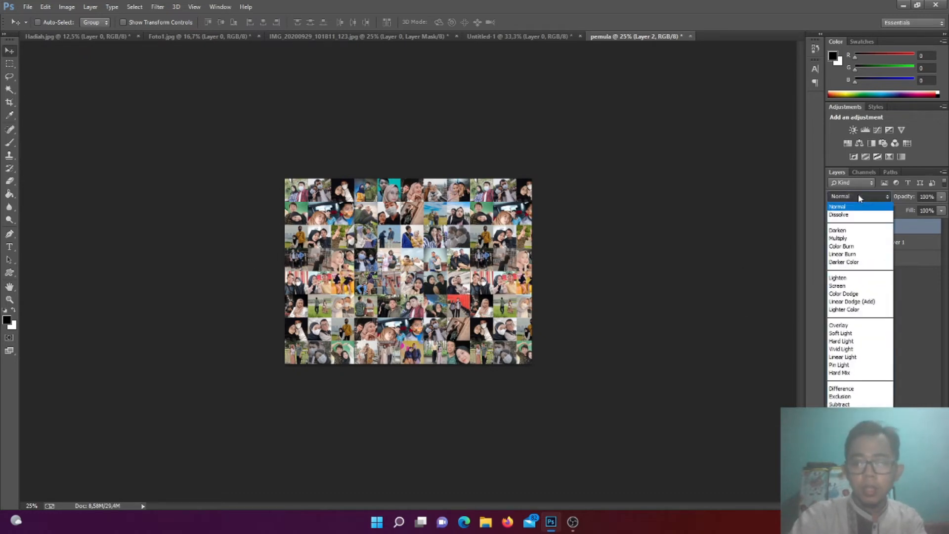
{"action": "left_click", "coordinate": [835, 326]}
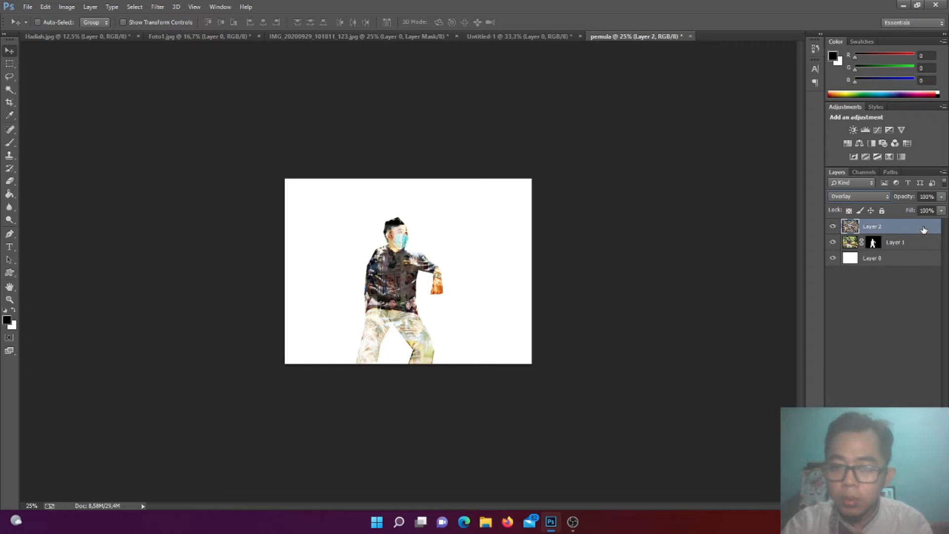
{"action": "left_click_drag", "start_coordinate": [924, 229], "coordinate": [925, 252]}
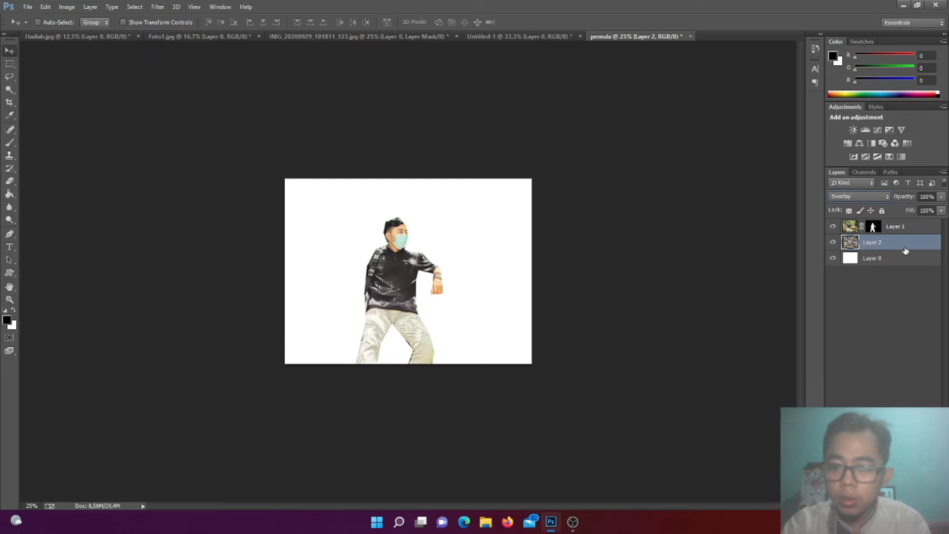
{"action": "left_click", "coordinate": [895, 262]}
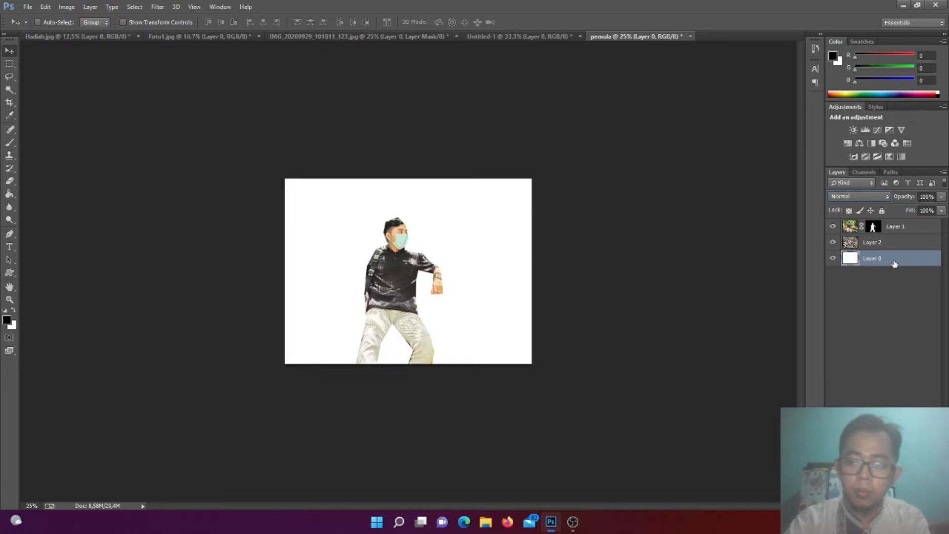
{"action": "left_click", "coordinate": [884, 242]}
{"action": "left_click", "coordinate": [879, 264]}
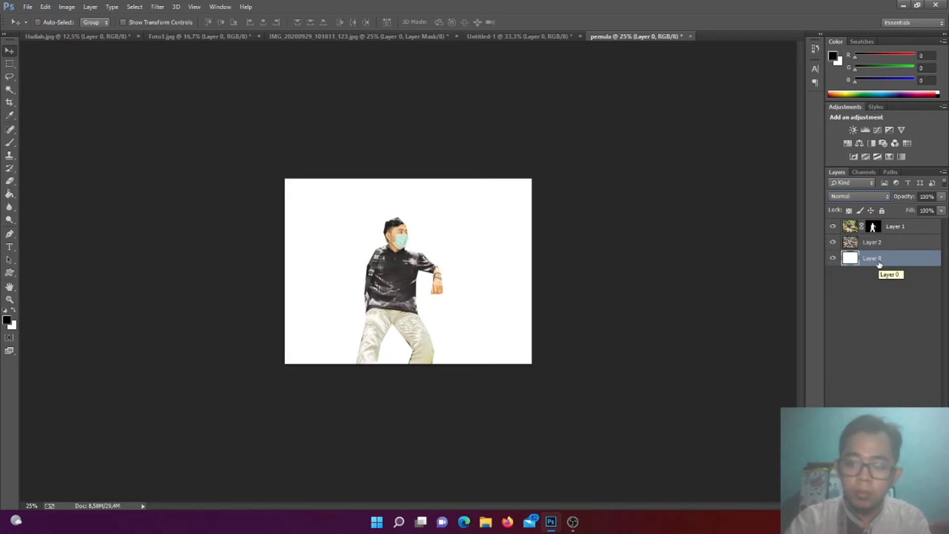
{"action": "right_click", "coordinate": [879, 265]}
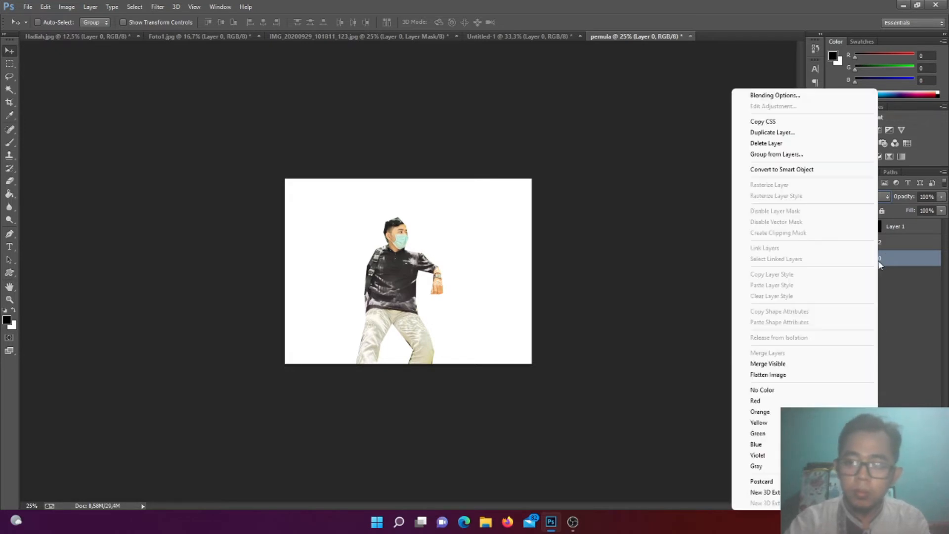
{"action": "left_click", "coordinate": [909, 307]}
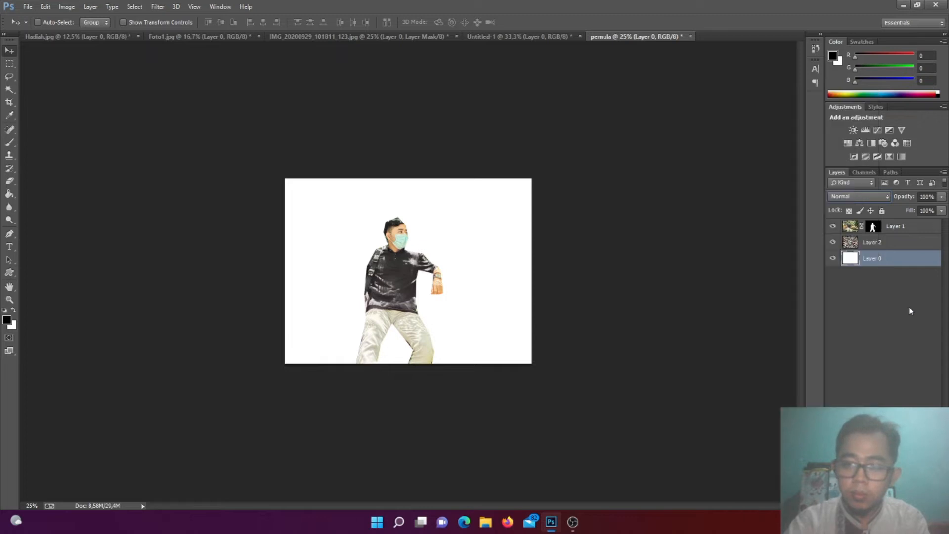
Delete the photo-collage layer that lies between the man's layer and the white background layer
{"action": "left_click", "coordinate": [891, 242]}
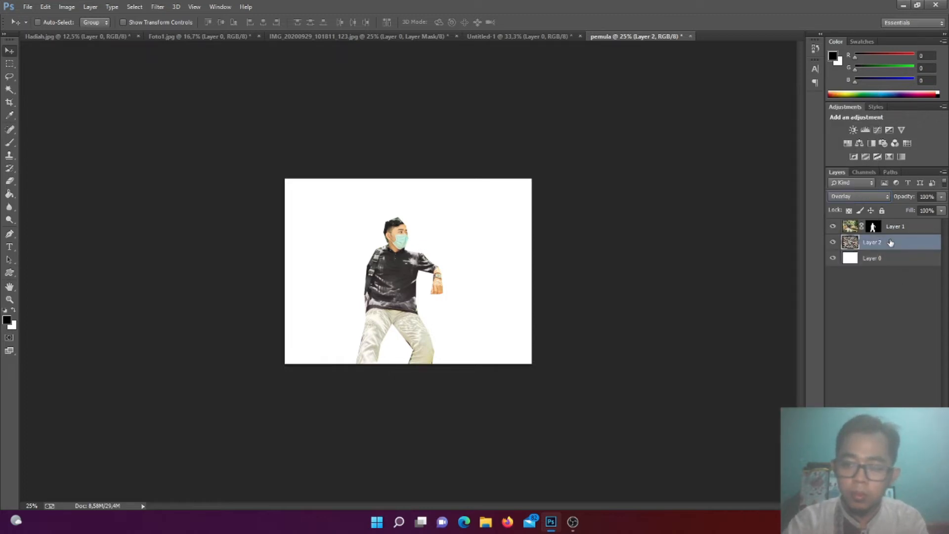
{"action": "right_click", "coordinate": [891, 242]}
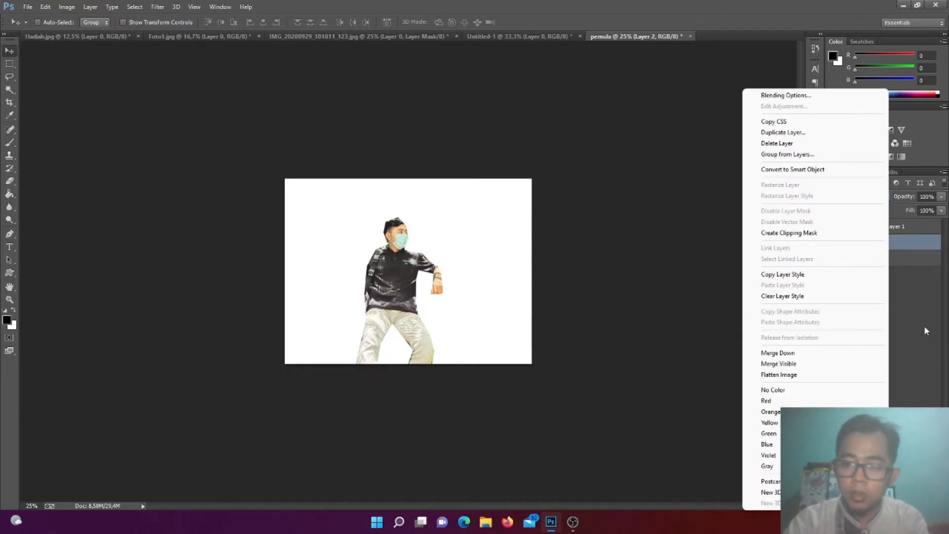
{"action": "left_click", "coordinate": [811, 144]}
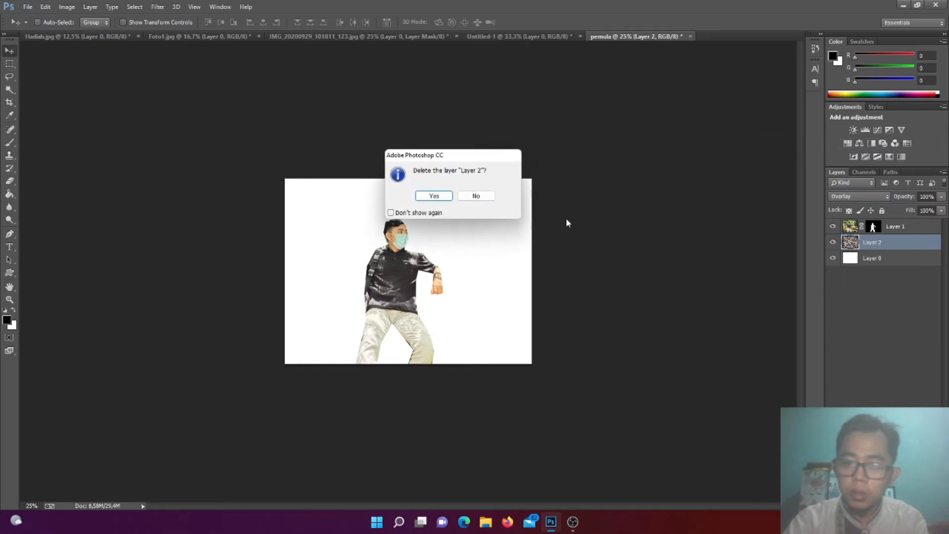
{"action": "left_click", "coordinate": [434, 196]}
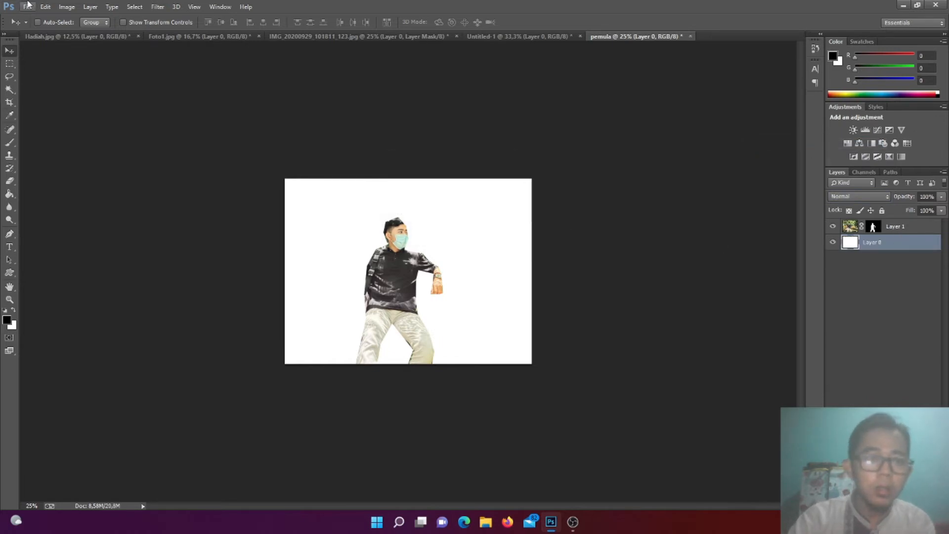
Fill the white bottom layer with the photo-collage pattern in Normal mode at 100% opacity, and undo a trial sideways move of it
{"action": "left_click", "coordinate": [44, 7]}
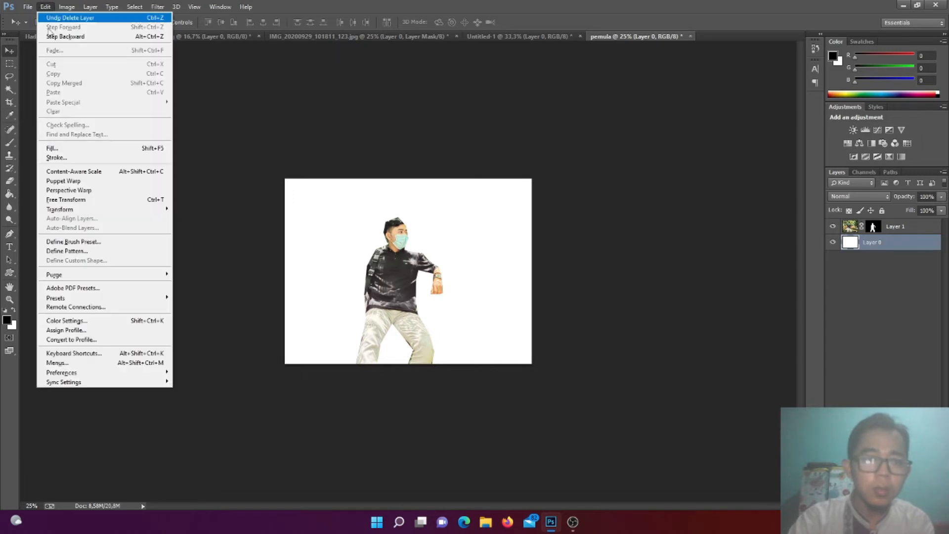
{"action": "left_click", "coordinate": [56, 151]}
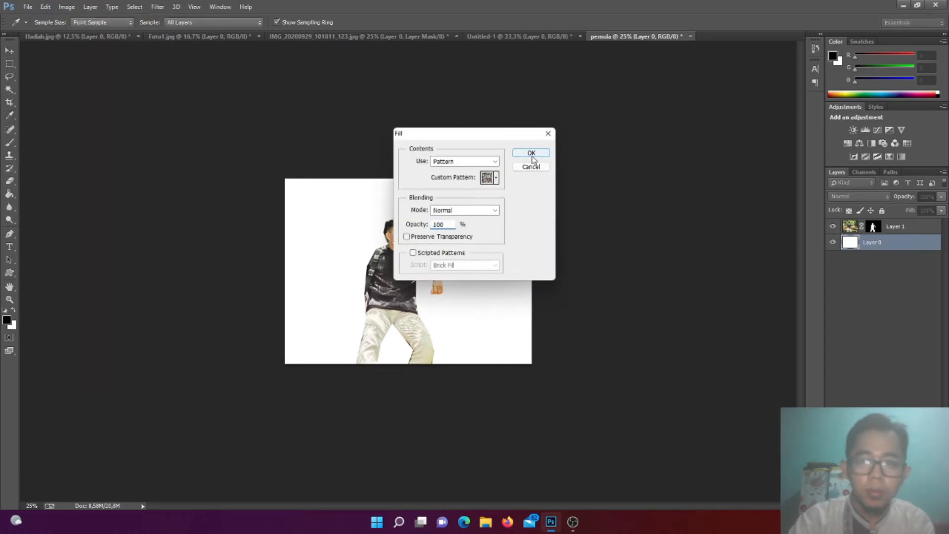
{"action": "left_click", "coordinate": [530, 154]}
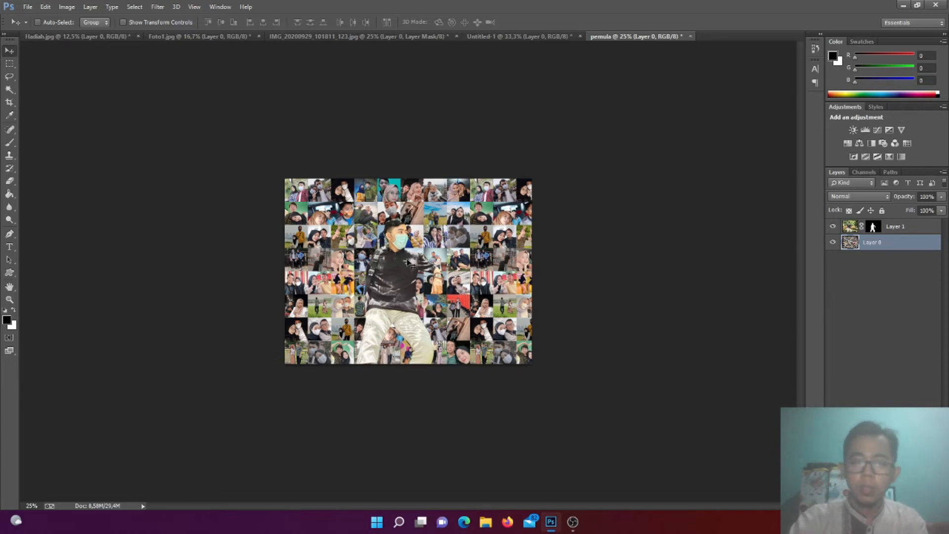
{"action": "left_click_drag", "start_coordinate": [435, 247], "coordinate": [460, 247]}
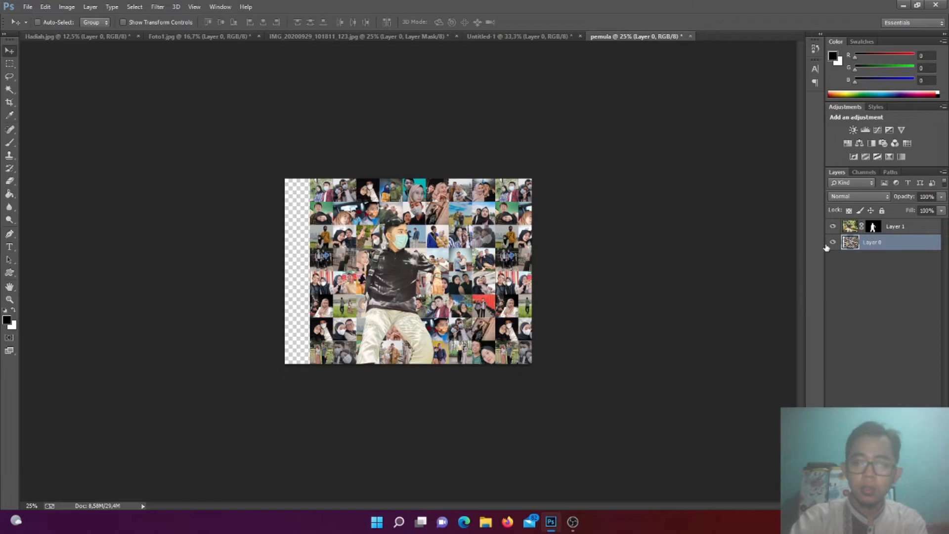
{"action": "key", "text": "ctrl+z"}
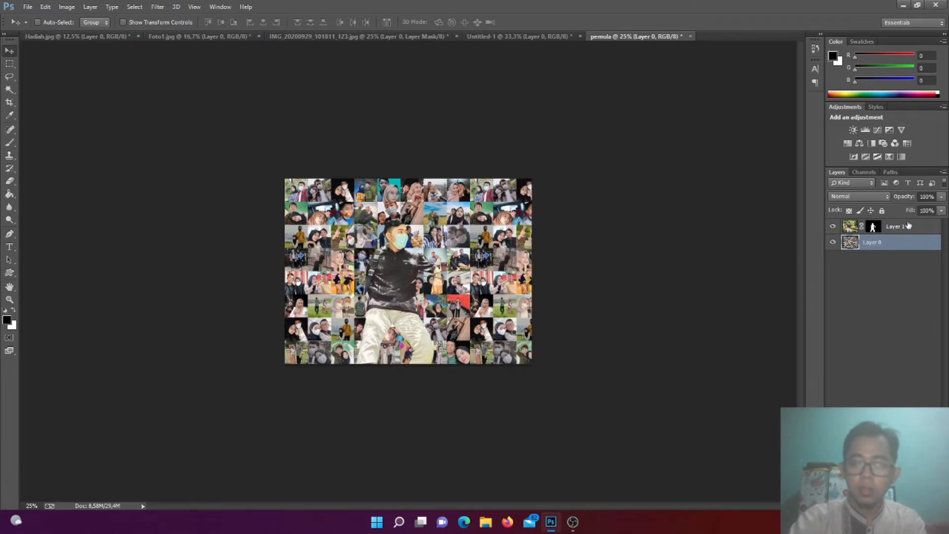
Set the blending mode of the collage-filled bottom layer to Overlay, keeping its opacity at 100%
{"action": "left_click", "coordinate": [881, 197]}
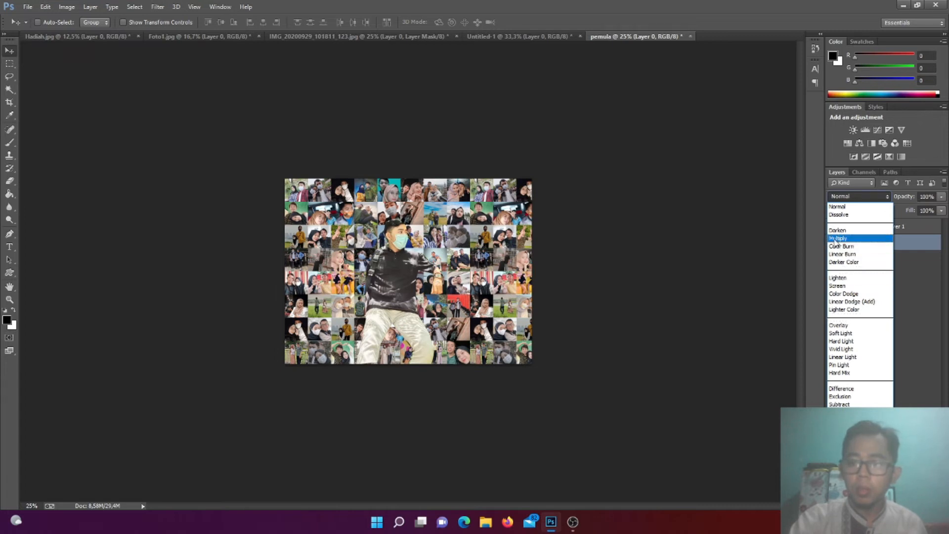
{"action": "left_click", "coordinate": [840, 326]}
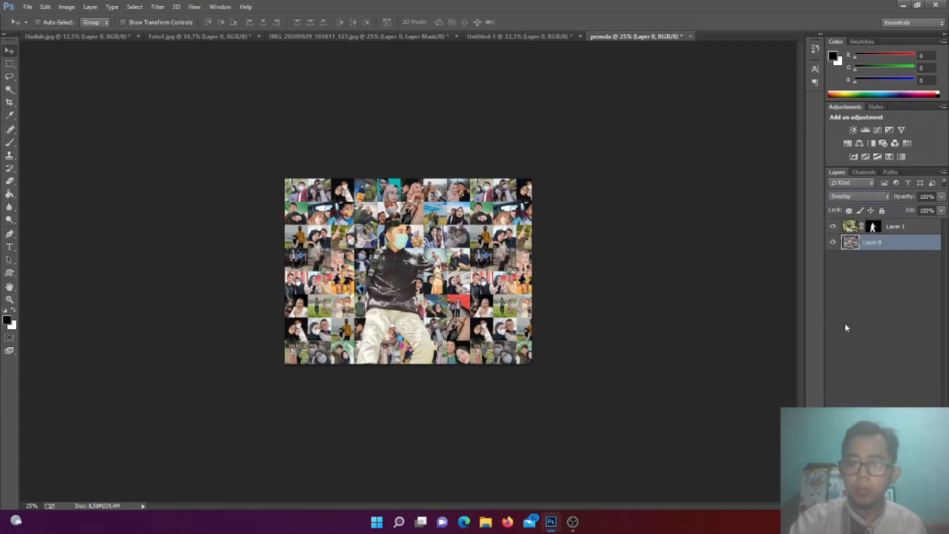
{"action": "left_click", "coordinate": [943, 198]}
{"action": "mouse_move", "coordinate": [943, 213]}
{"action": "left_mouse_down"}
{"action": "mouse_move", "coordinate": [916, 216]}
{"action": "mouse_move", "coordinate": [946, 220]}
{"action": "left_mouse_up"}
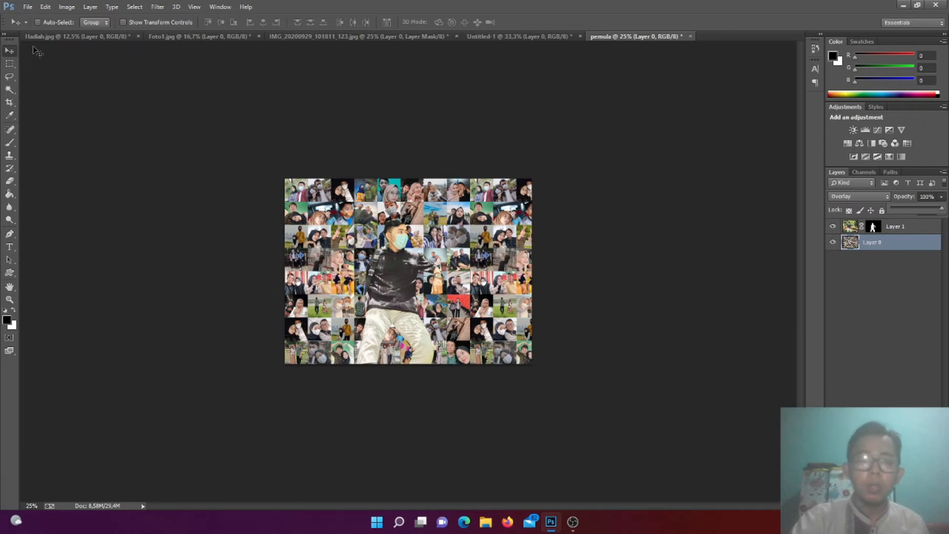
Look over the Hadiah.jpg and Foto1.jpg documents, picking the Pen tool on the way, and return to pemula
{"action": "left_click", "coordinate": [61, 39]}
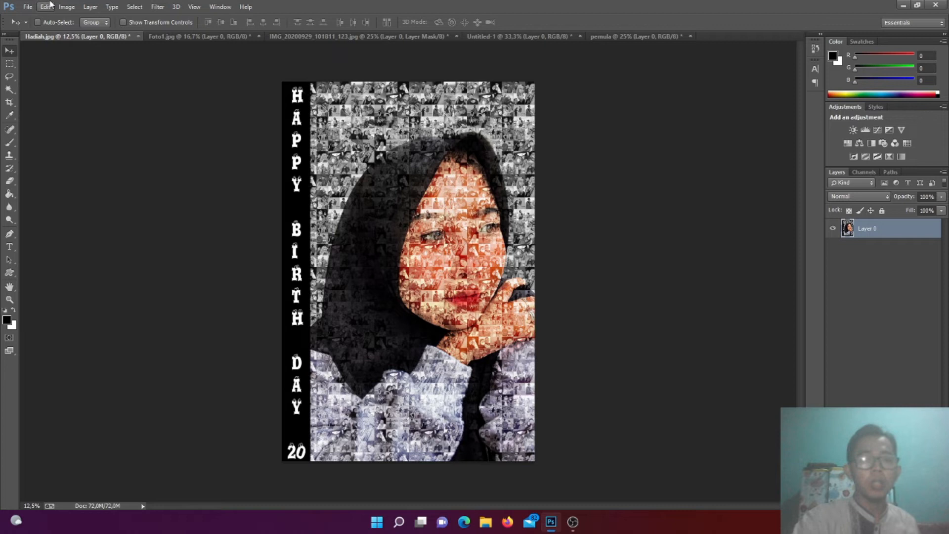
{"action": "left_click", "coordinate": [181, 43]}
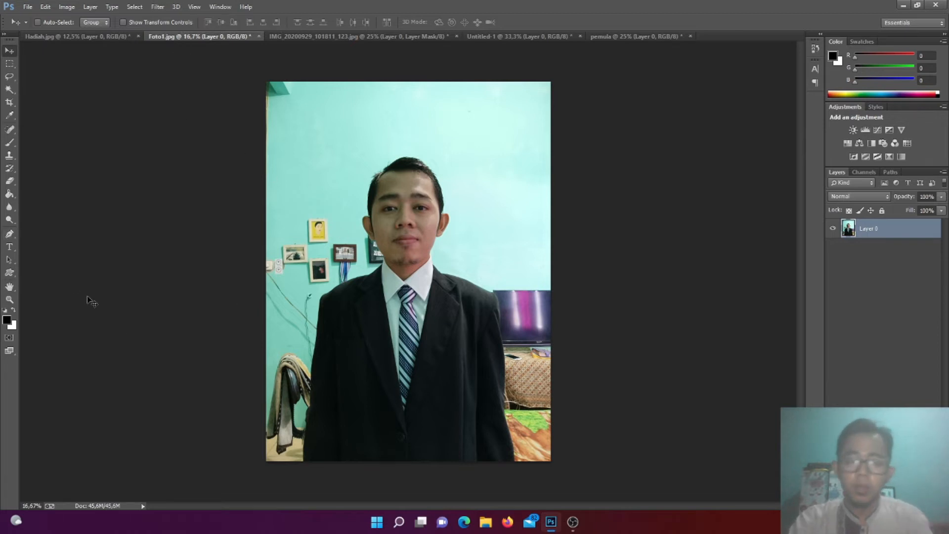
{"action": "key", "text": "p"}
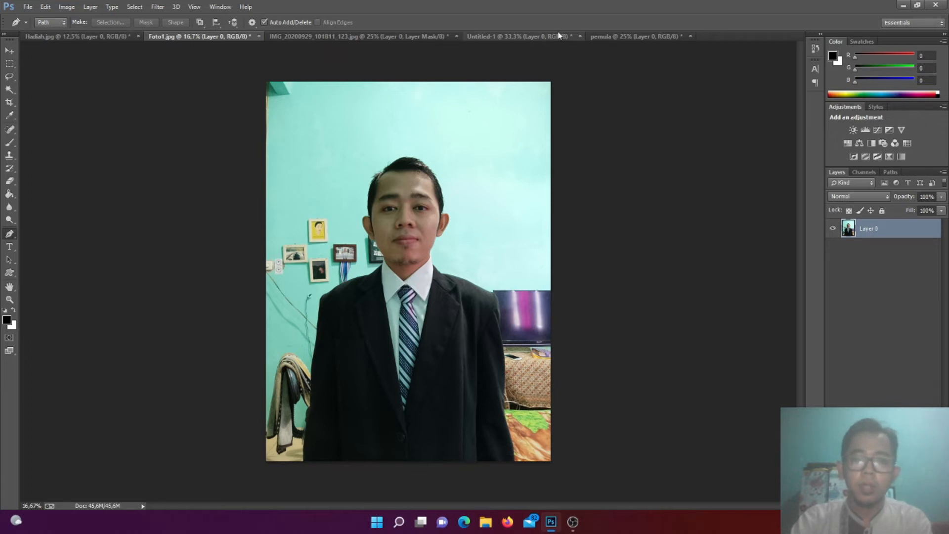
{"action": "left_click", "coordinate": [625, 36]}
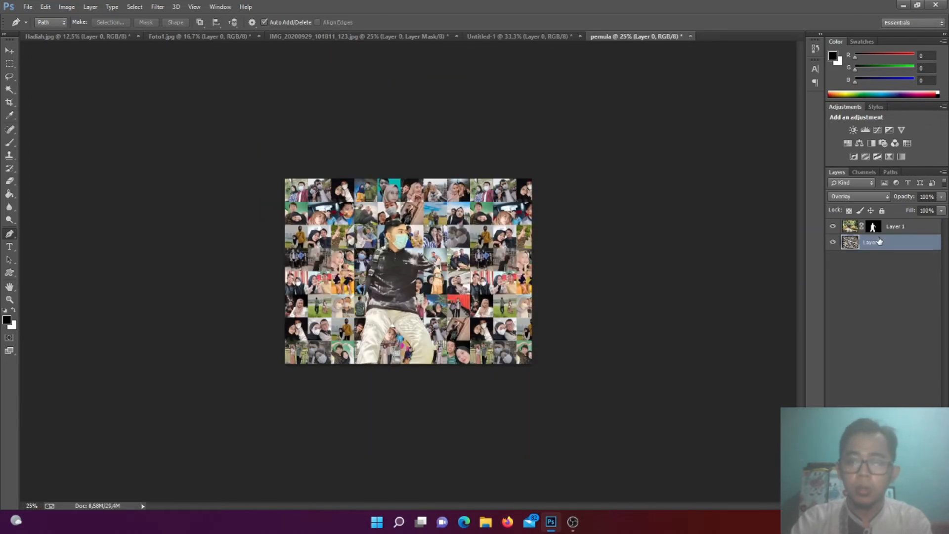
{"action": "left_click", "coordinate": [29, 6]}
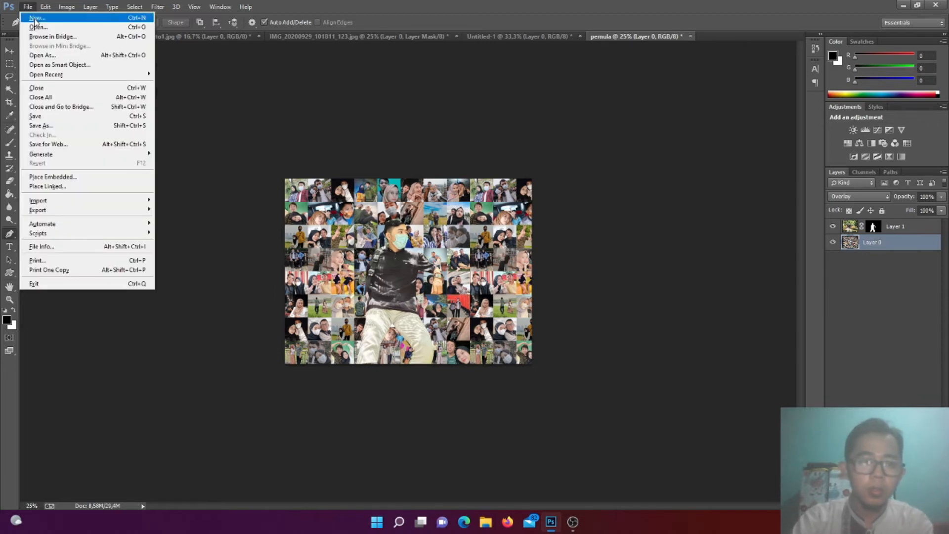
{"action": "left_click", "coordinate": [34, 18]}
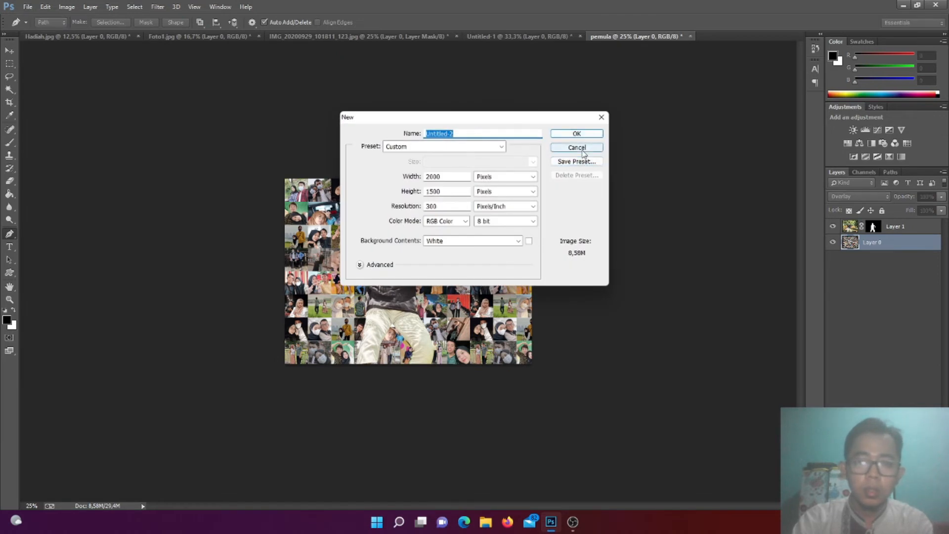
{"action": "left_click", "coordinate": [577, 147]}
In Foto1.jpg, trace a closed Pen-tool path around the suited man's head, shoulders and upper chest, with a straight edge across the chest
{"action": "left_click", "coordinate": [542, 38]}
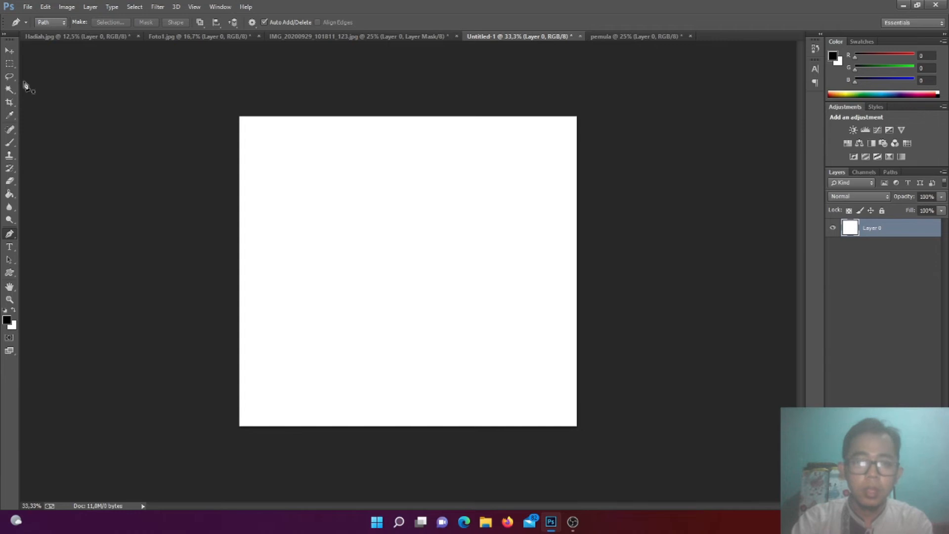
{"action": "left_click", "coordinate": [202, 37]}
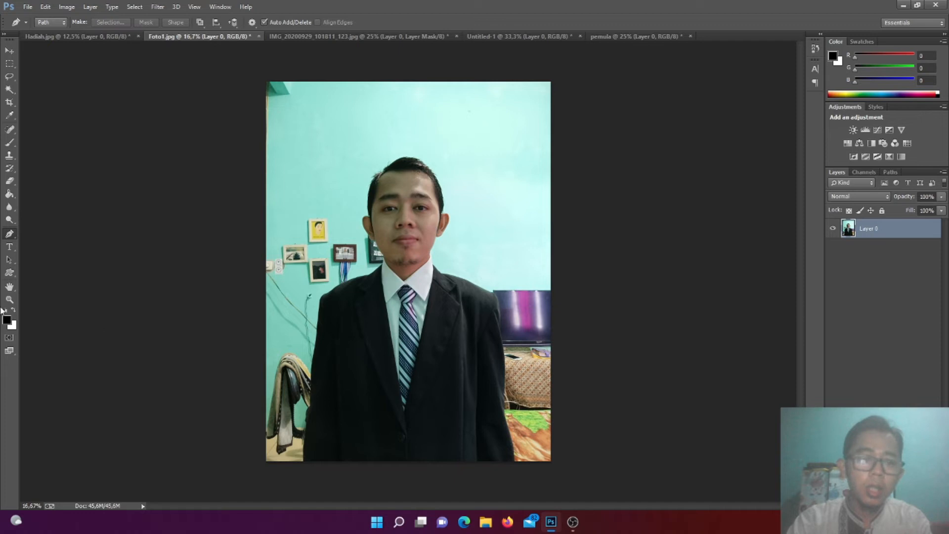
{"action": "left_click", "coordinate": [322, 300]}
{"action": "left_click", "coordinate": [353, 282]}
{"action": "left_click", "coordinate": [384, 270]}
{"action": "left_click", "coordinate": [386, 255]}
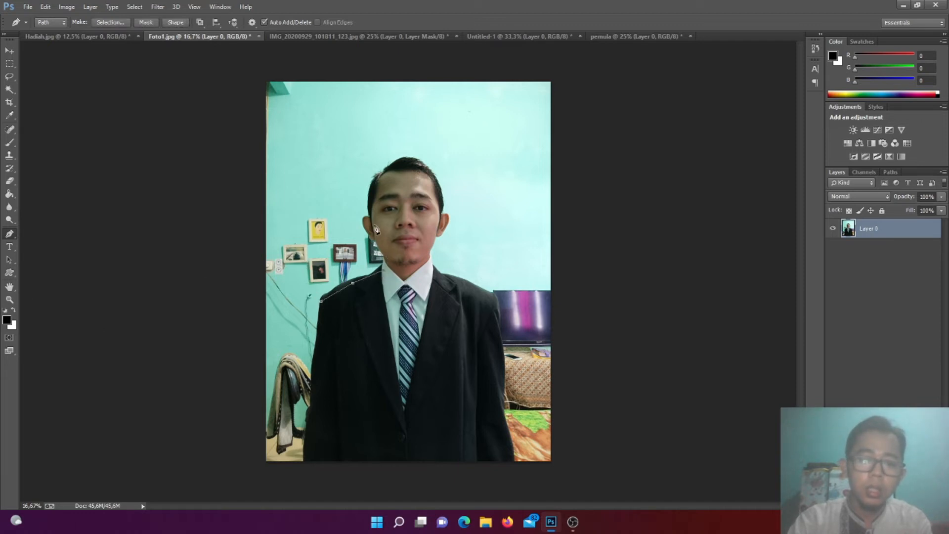
{"action": "left_click", "coordinate": [370, 217]}
{"action": "left_click", "coordinate": [389, 163]}
{"action": "left_click", "coordinate": [438, 175]}
{"action": "left_click", "coordinate": [443, 197]}
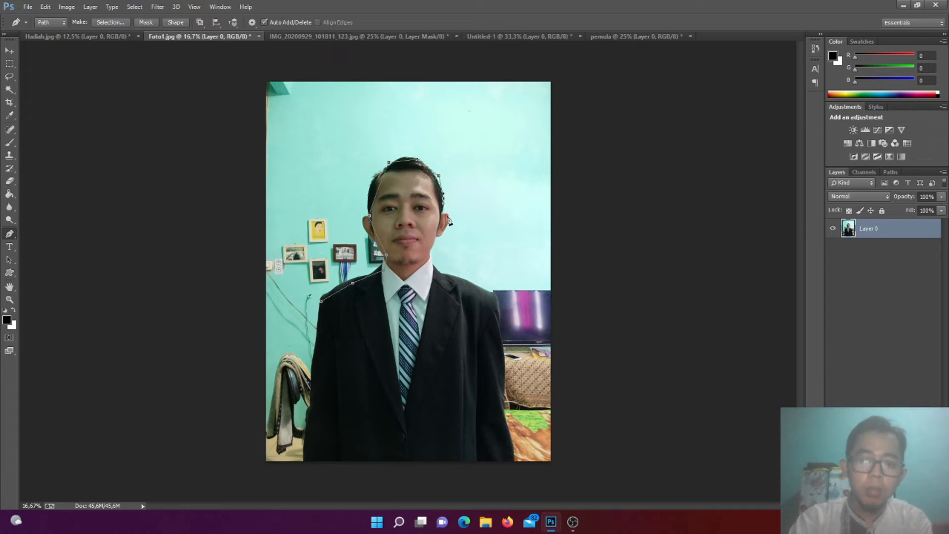
{"action": "left_click", "coordinate": [448, 224]}
{"action": "left_click", "coordinate": [434, 268]}
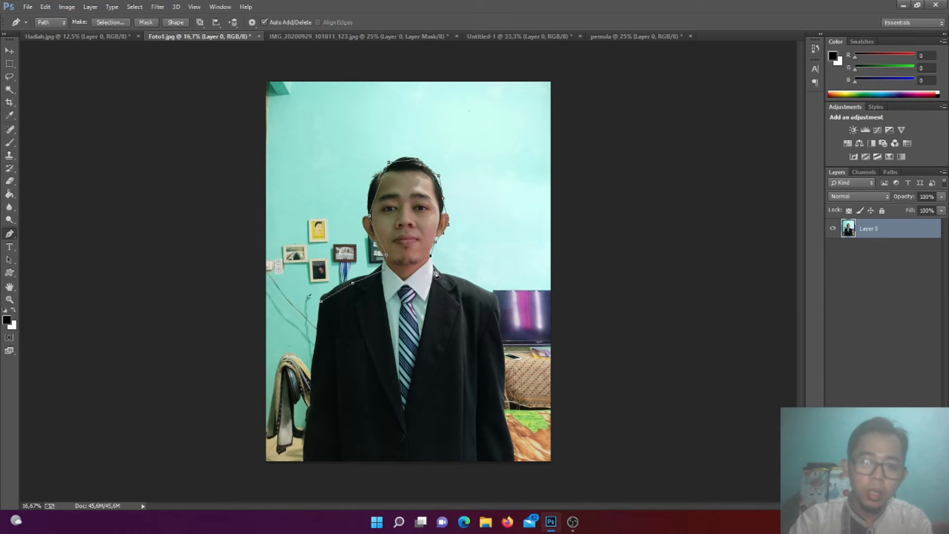
{"action": "left_click", "coordinate": [448, 273]}
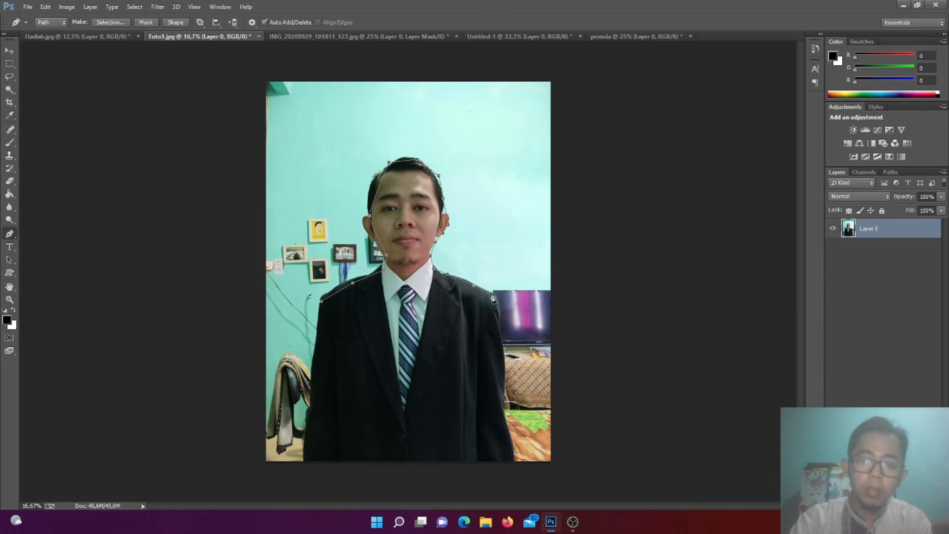
{"action": "left_click", "coordinate": [496, 314]}
{"action": "left_click", "coordinate": [501, 348]}
{"action": "left_click", "coordinate": [497, 366]}
{"action": "left_click", "coordinate": [318, 368]}
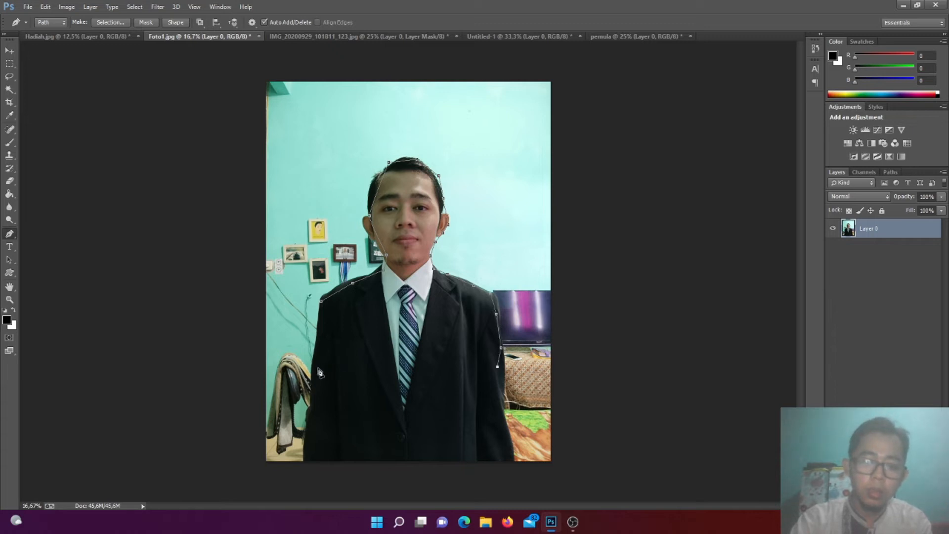
{"action": "left_click", "coordinate": [323, 306]}
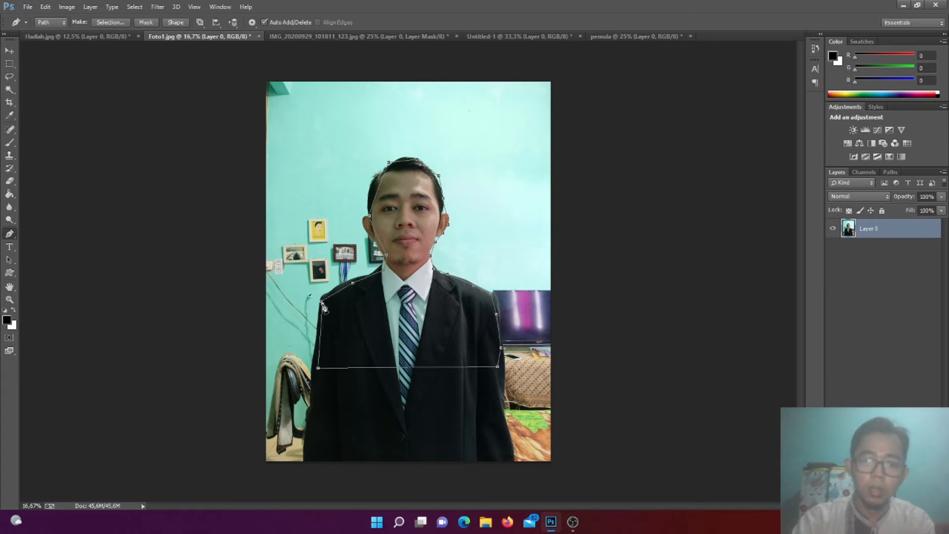
Convert the traced path to a selection and add a layer mask that hides the background around the man
{"action": "key", "text": "ctrl+Return"}
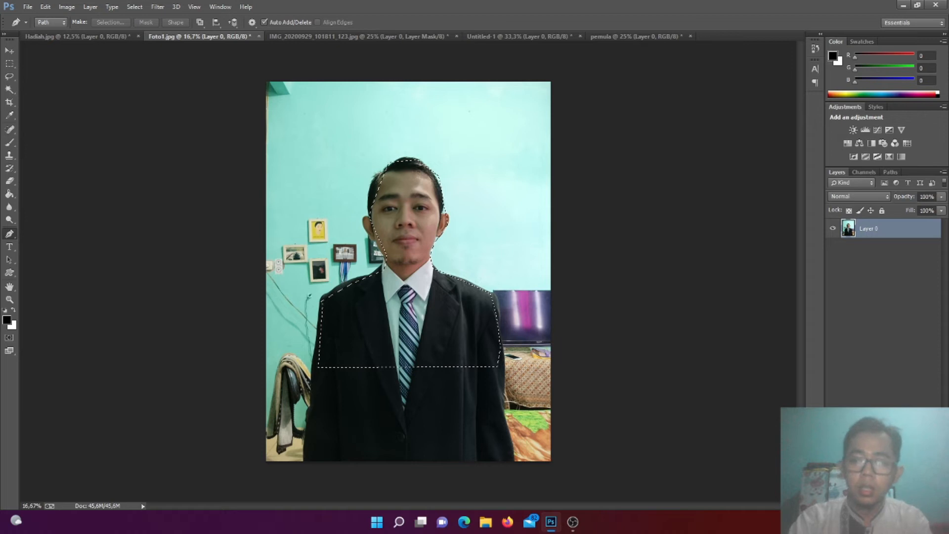
{"action": "left_click", "coordinate": [872, 505]}
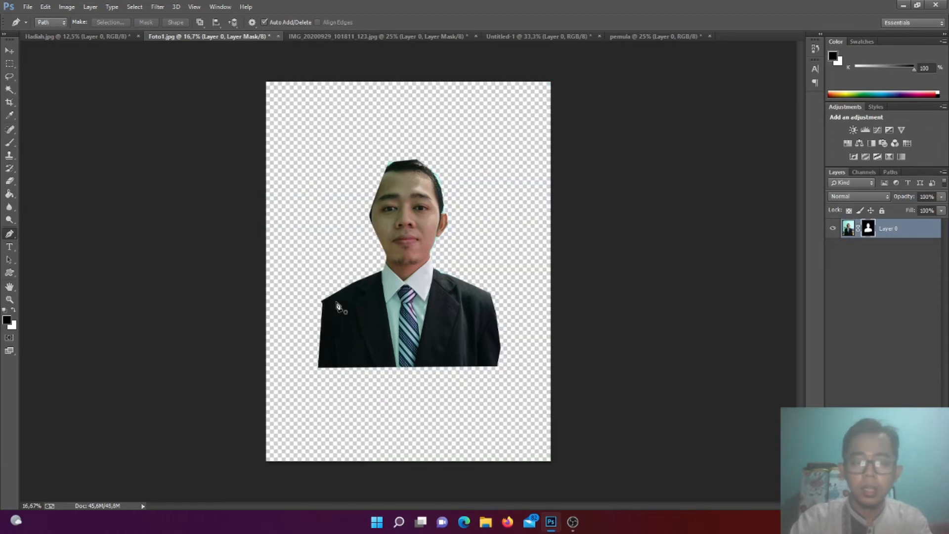
Copy the masked man from Foto1.jpg into the Untitled-1 document and move him down so more of his face shows
{"action": "key", "text": "v"}
{"action": "left_click_drag", "start_coordinate": [418, 293], "coordinate": [401, 219]}
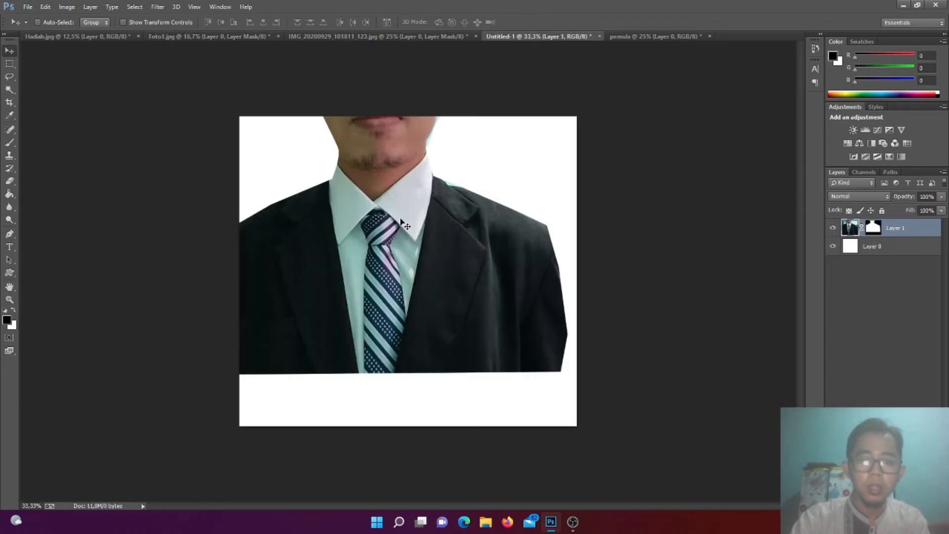
{"action": "left_click_drag", "start_coordinate": [413, 255], "coordinate": [449, 311]}
Reposition the man with Free Transform at 100% scale, lower and centred, so his whole head and shoulders fit on the Untitled-1 canvas
{"action": "key", "text": "ctrl+t"}
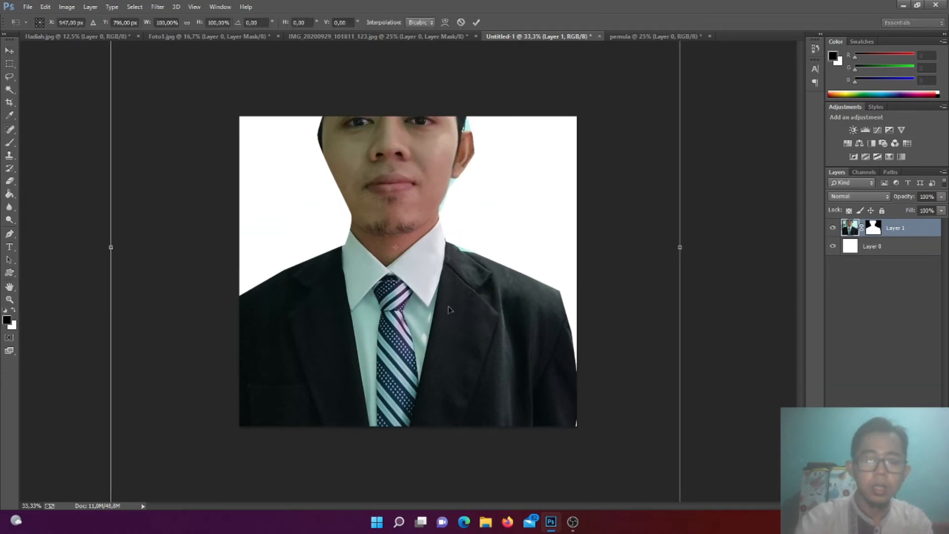
{"action": "key", "text": "ctrl+minus"}
{"action": "key", "text": "ctrl+minus"}
{"action": "key", "text": "ctrl+minus"}
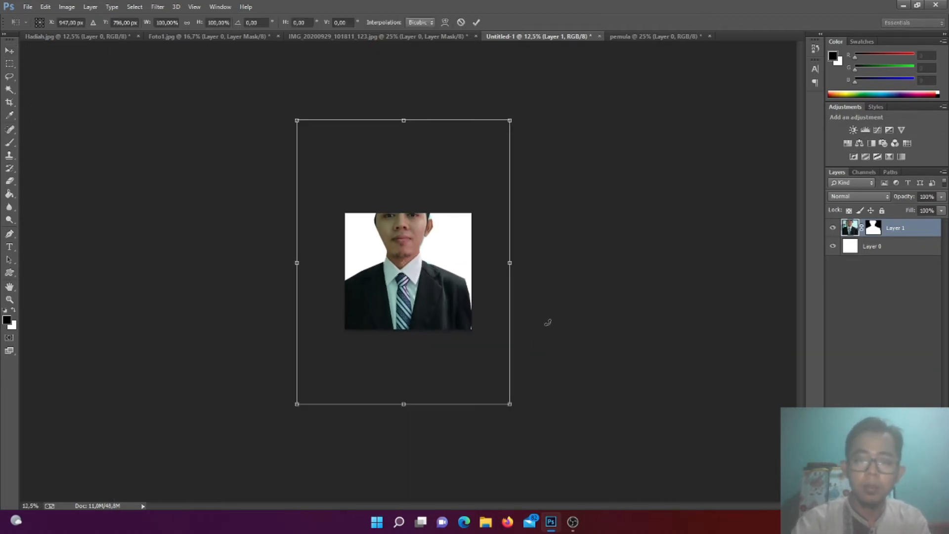
{"action": "mouse_move", "coordinate": [511, 404]}
{"action": "left_mouse_down"}
{"action": "mouse_move", "coordinate": [475, 363]}
{"action": "mouse_move", "coordinate": [505, 397]}
{"action": "left_mouse_up"}
{"action": "left_click_drag", "start_coordinate": [450, 317], "coordinate": [453, 346]}
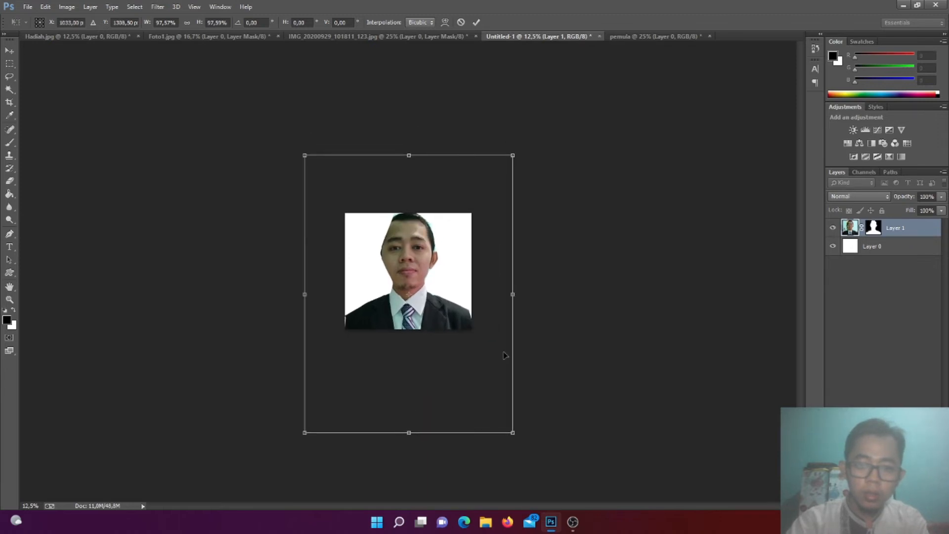
{"action": "left_click_drag", "start_coordinate": [513, 433], "coordinate": [515, 436]}
{"action": "key", "text": "Down"}
{"action": "key", "text": "Down"}
{"action": "key", "text": "Down"}
{"action": "key", "text": "Down"}
{"action": "key", "text": "Down"}
{"action": "key", "text": "Down"}
{"action": "key", "text": "Down"}
{"action": "key", "text": "Down"}
{"action": "key", "text": "Down"}
{"action": "key", "text": "Down"}
{"action": "key", "text": "Down"}
{"action": "key", "text": "Down"}
{"action": "key", "text": "Down"}
{"action": "key", "text": "Down"}
{"action": "key", "text": "Down"}
{"action": "key", "text": "Down"}
{"action": "key", "text": "Down"}
{"action": "key", "text": "Down"}
{"action": "key", "text": "Down"}
{"action": "key", "text": "Down"}
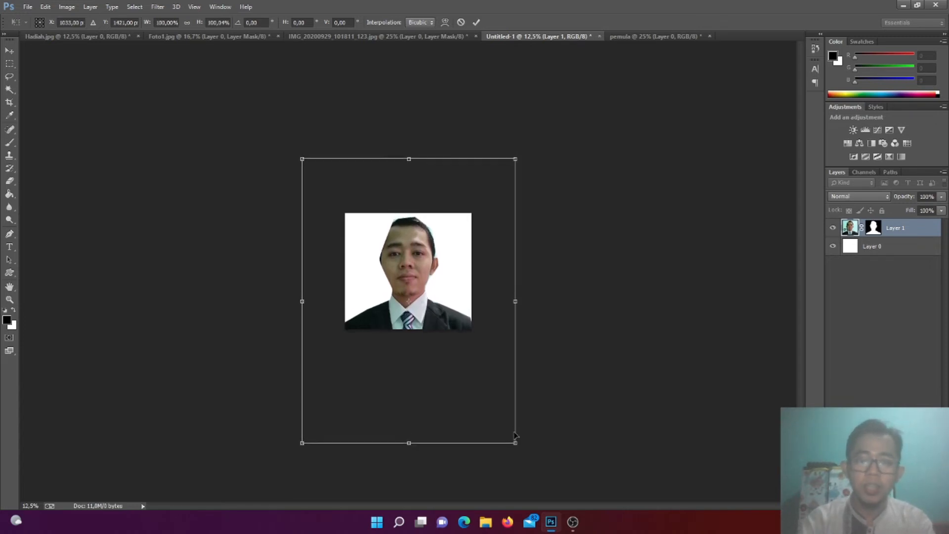
{"action": "key", "text": "Return"}
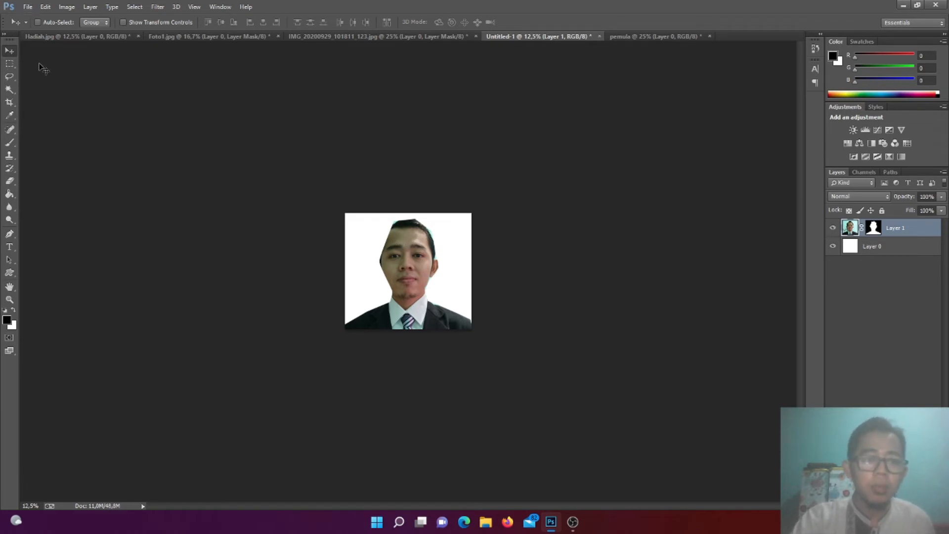
Add a new layer above the man and fill it with red (ff0000) using the Paint Bucket
{"action": "left_click", "coordinate": [7, 320]}
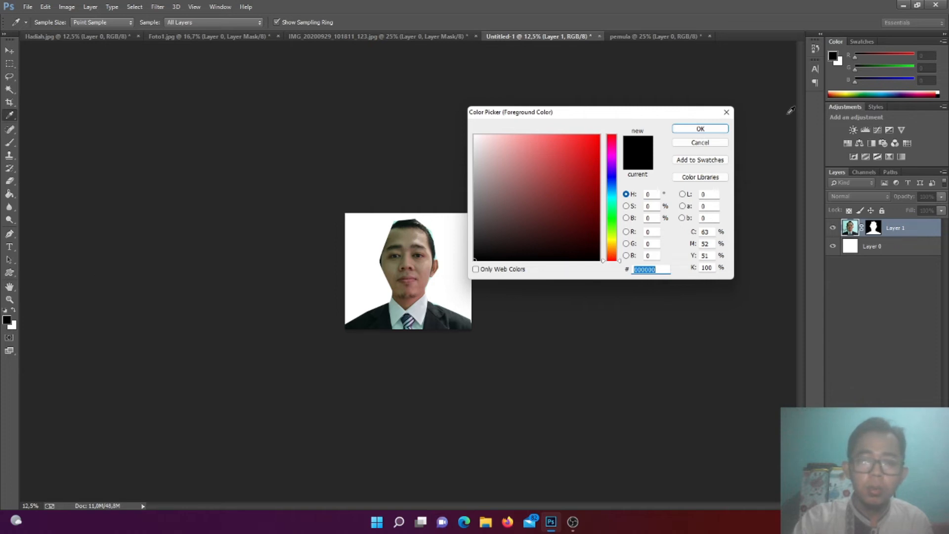
{"action": "left_click", "coordinate": [703, 144]}
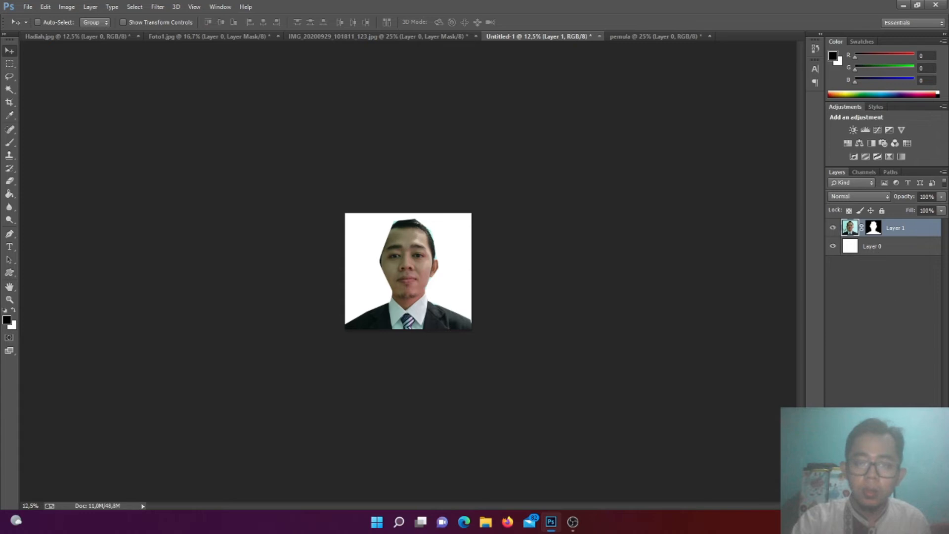
{"action": "key", "text": "ctrl+shift+alt+n"}
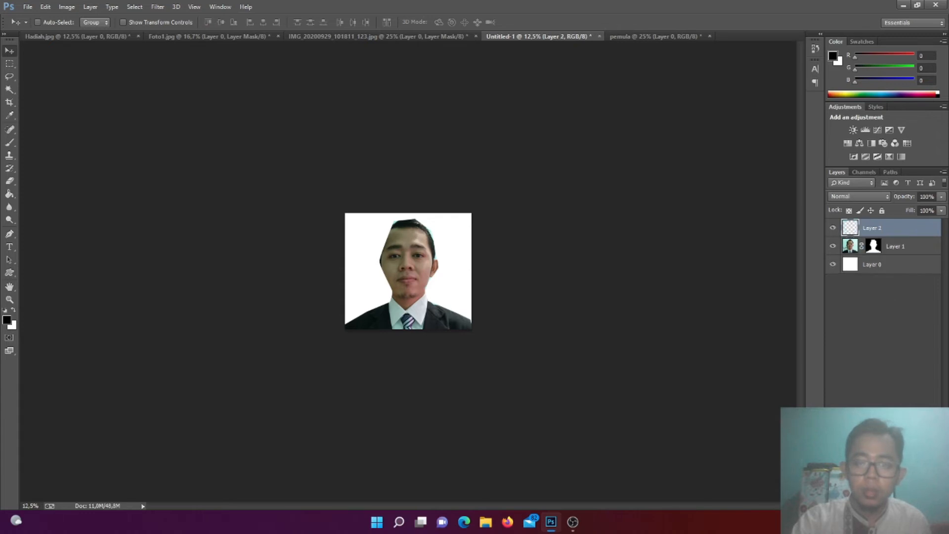
{"action": "left_click", "coordinate": [7, 322]}
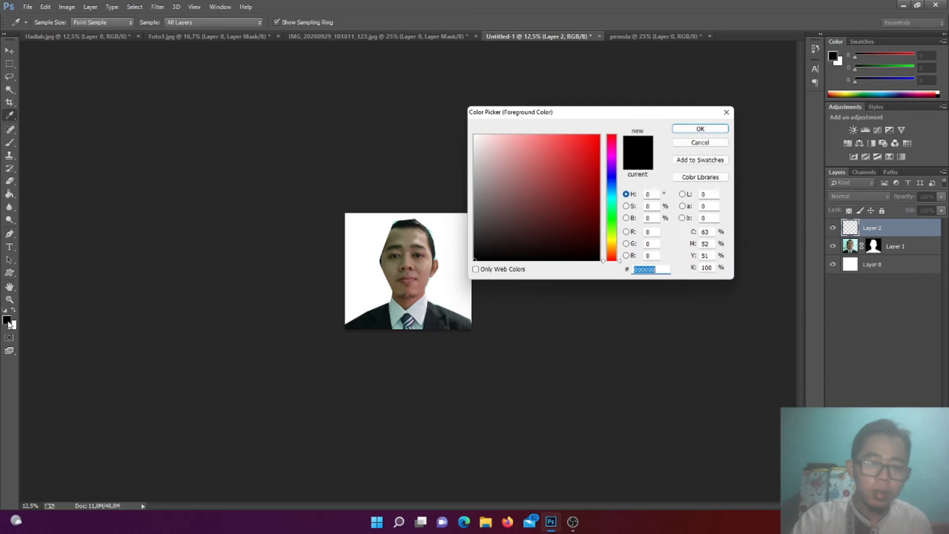
{"action": "type", "text": "ff0000"}
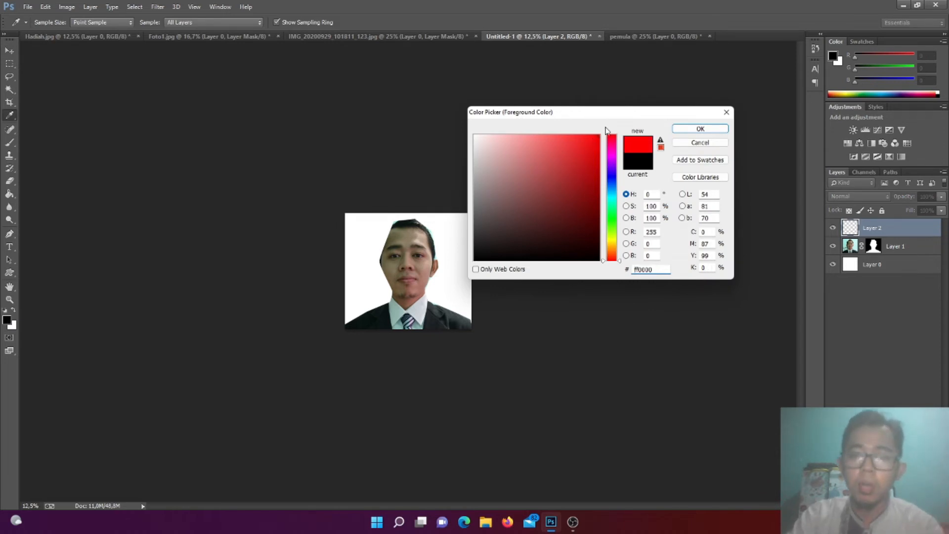
{"action": "left_click", "coordinate": [701, 130]}
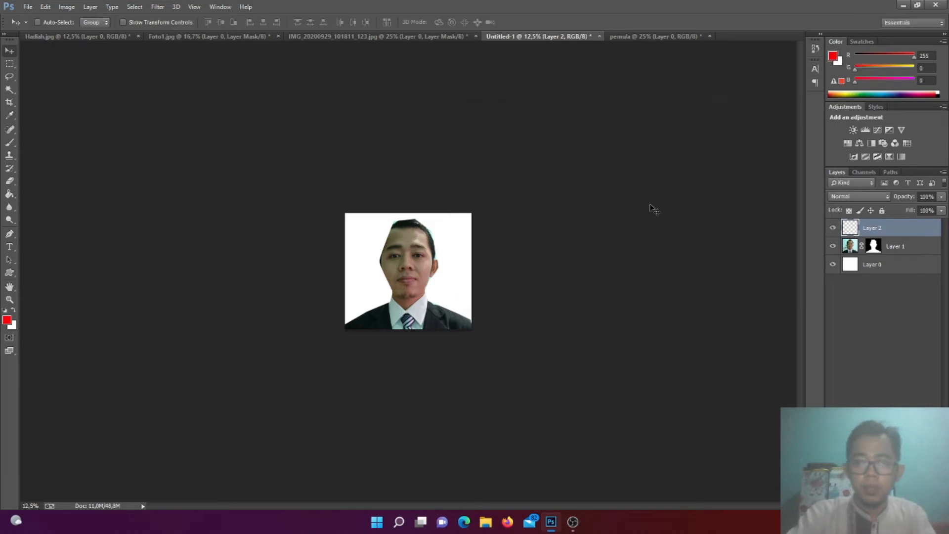
{"action": "left_click", "coordinate": [9, 194]}
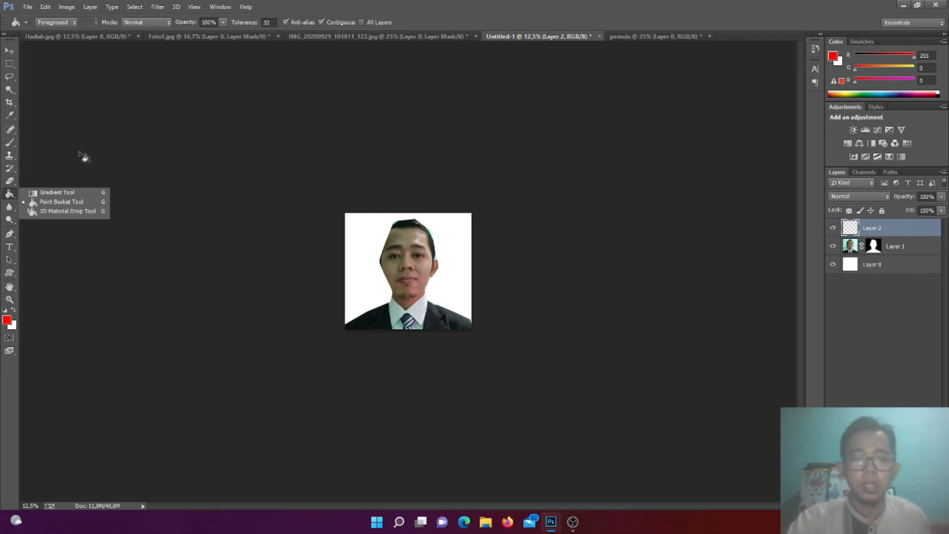
{"action": "left_click", "coordinate": [370, 233]}
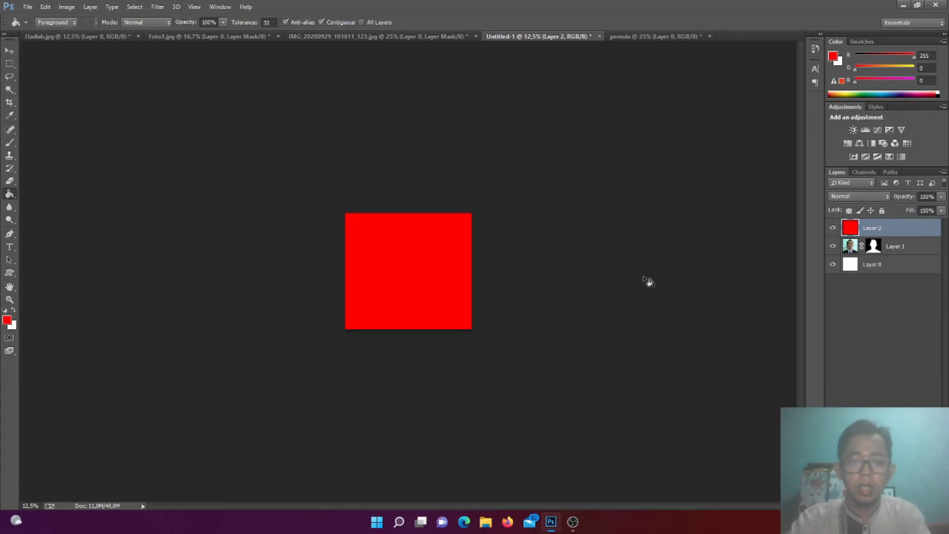
Reorder the layers so the masked man sits above the red fill layer
{"action": "key", "text": "a"}
{"action": "left_click", "coordinate": [899, 249]}
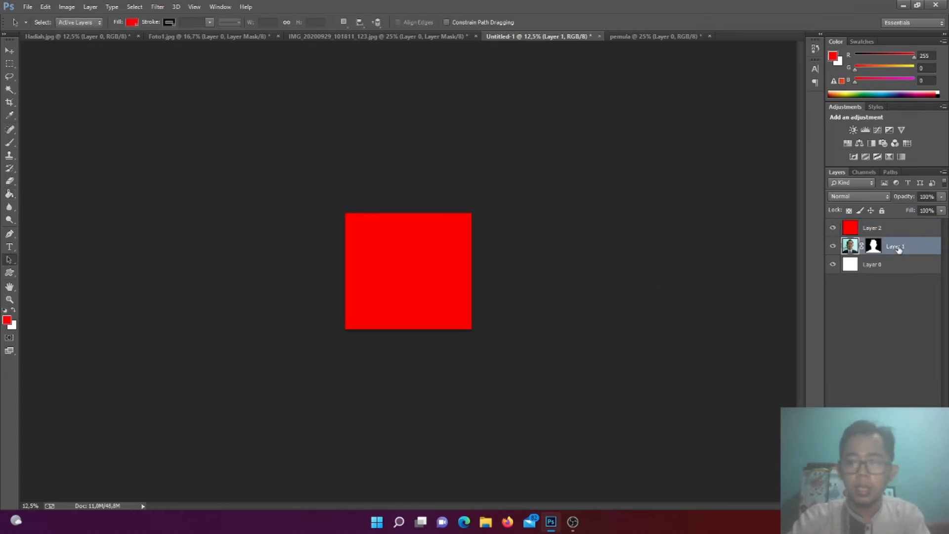
{"action": "left_click_drag", "start_coordinate": [899, 250], "coordinate": [900, 226]}
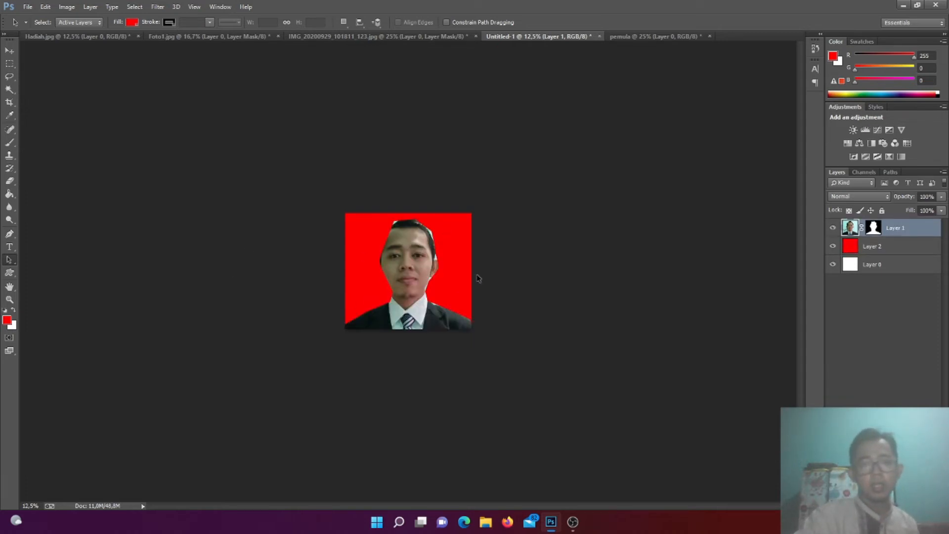
Recolour the red backdrop layer to blue (0018ff), selecting its area with the Magic Wand and filling it with the Paint Bucket
{"action": "left_click", "coordinate": [877, 246]}
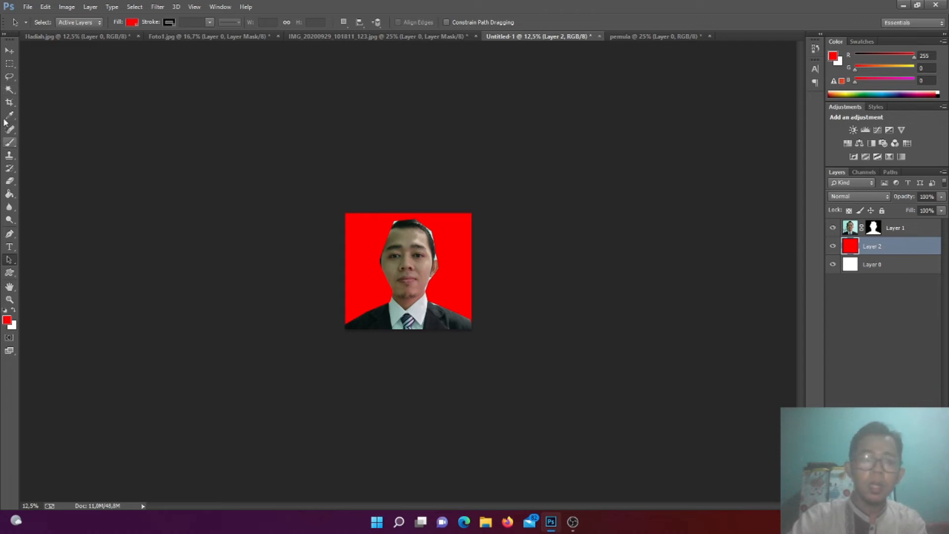
{"action": "left_click_drag", "start_coordinate": [8, 92], "coordinate": [55, 99]}
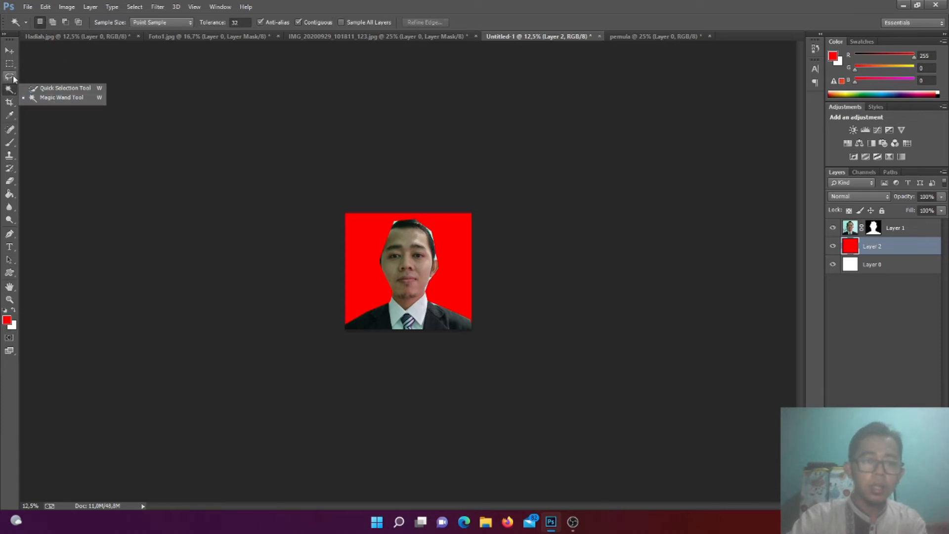
{"action": "left_click", "coordinate": [8, 92]}
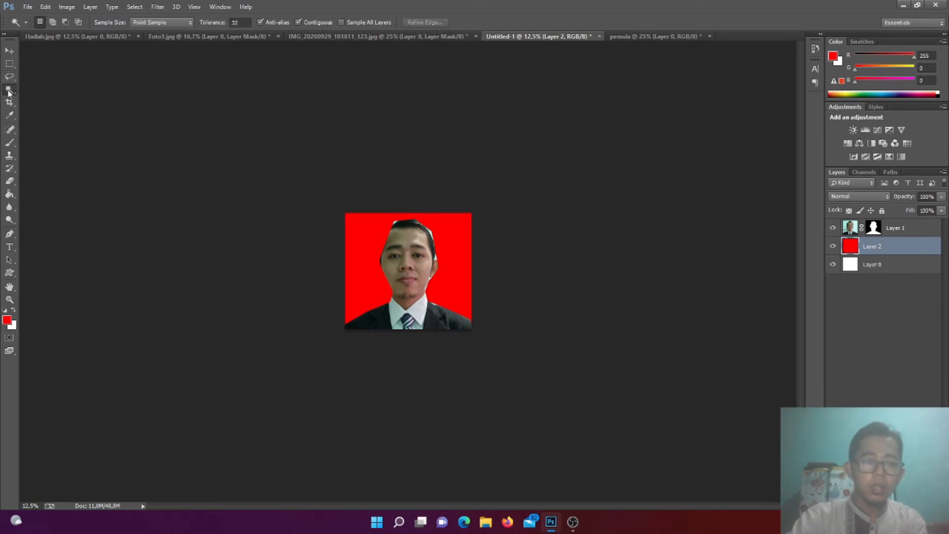
{"action": "left_click", "coordinate": [364, 249]}
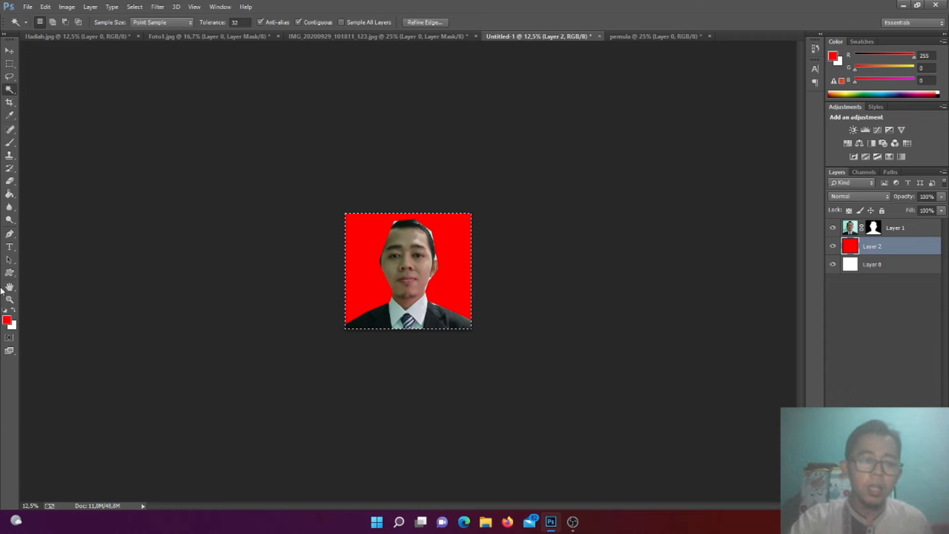
{"action": "left_click", "coordinate": [7, 320]}
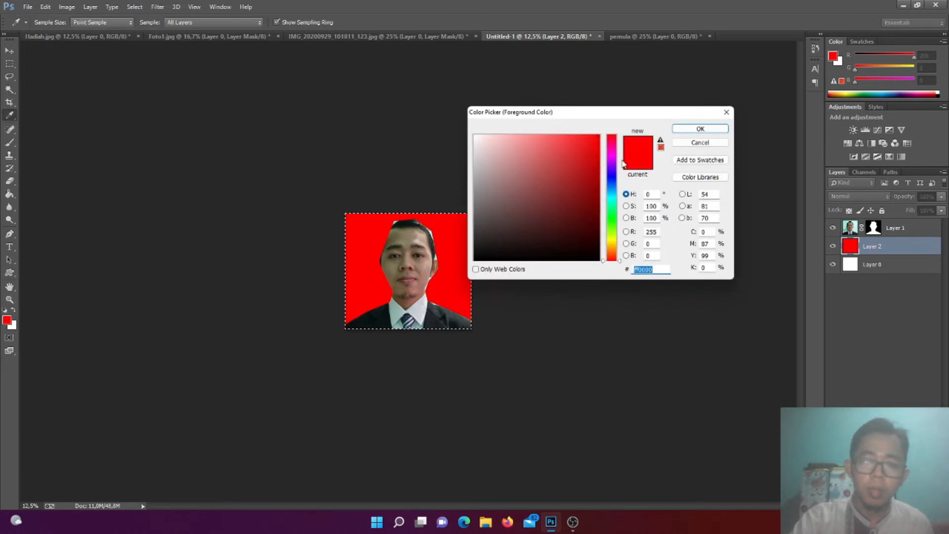
{"action": "left_click", "coordinate": [613, 179]}
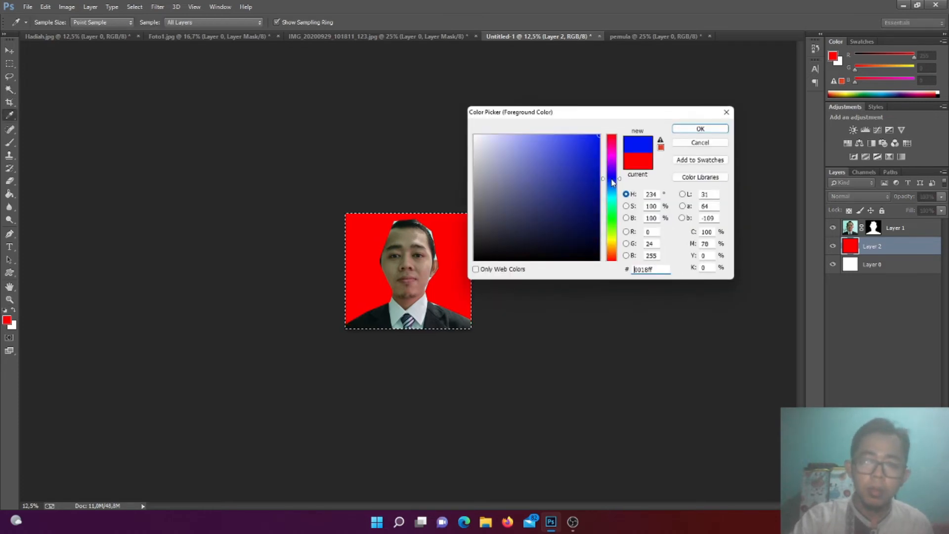
{"action": "left_click", "coordinate": [695, 128]}
{"action": "key", "text": "ctrl+d"}
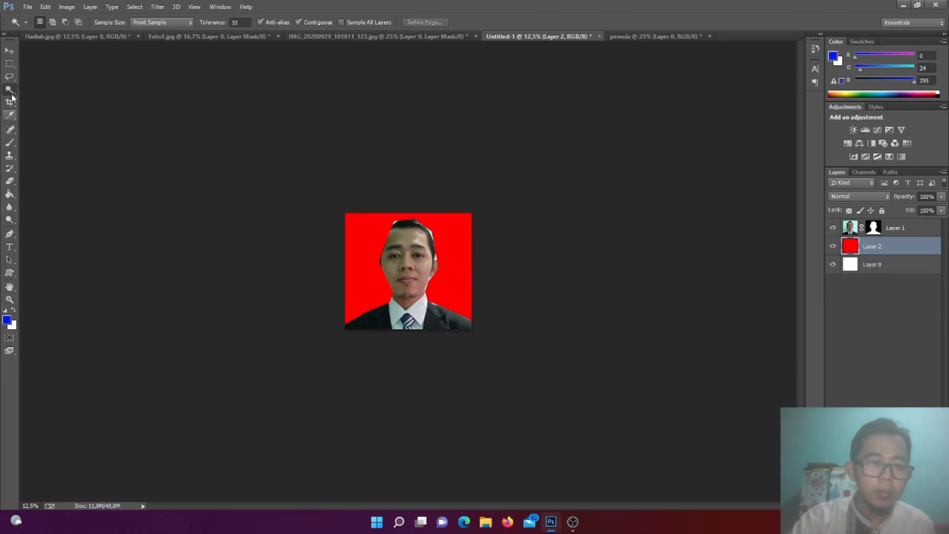
{"action": "left_click", "coordinate": [362, 246]}
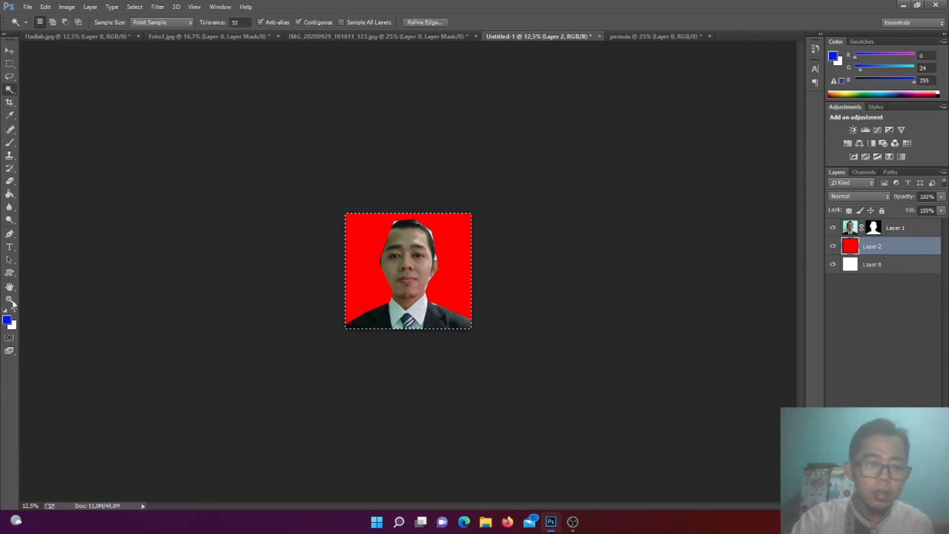
{"action": "left_click", "coordinate": [10, 194]}
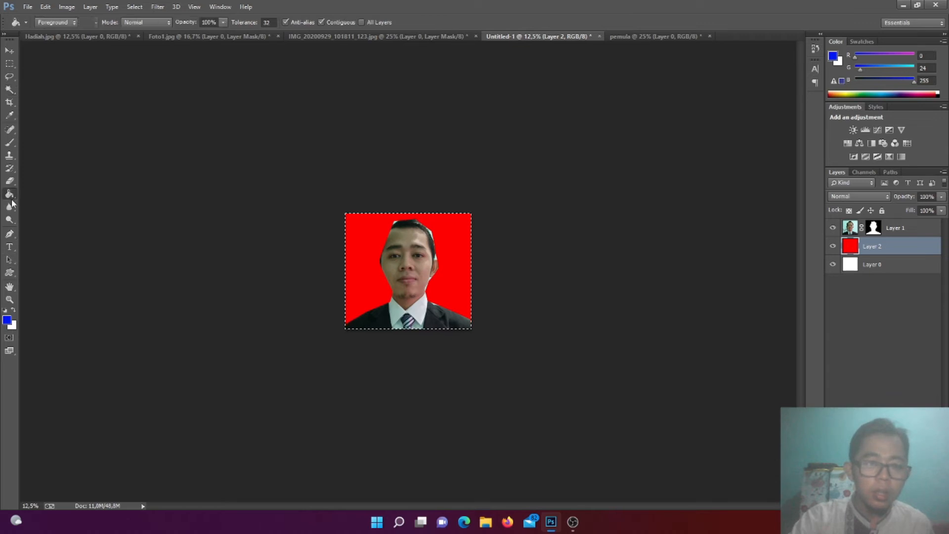
{"action": "left_click", "coordinate": [374, 254]}
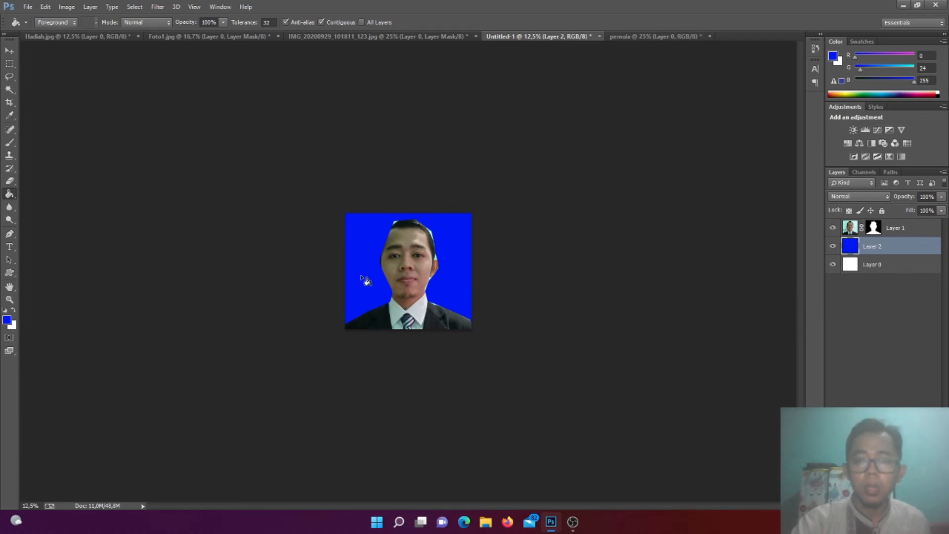
Create a white 2000 x 1500 pixel RGB document at 300 pixels/inch and unlock its background layer
{"action": "left_click", "coordinate": [80, 38]}
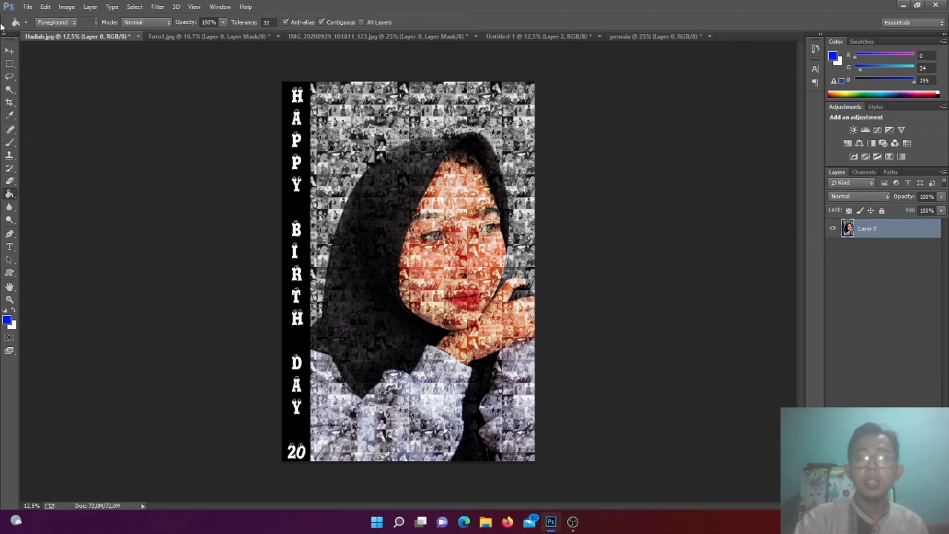
{"action": "left_click", "coordinate": [640, 35]}
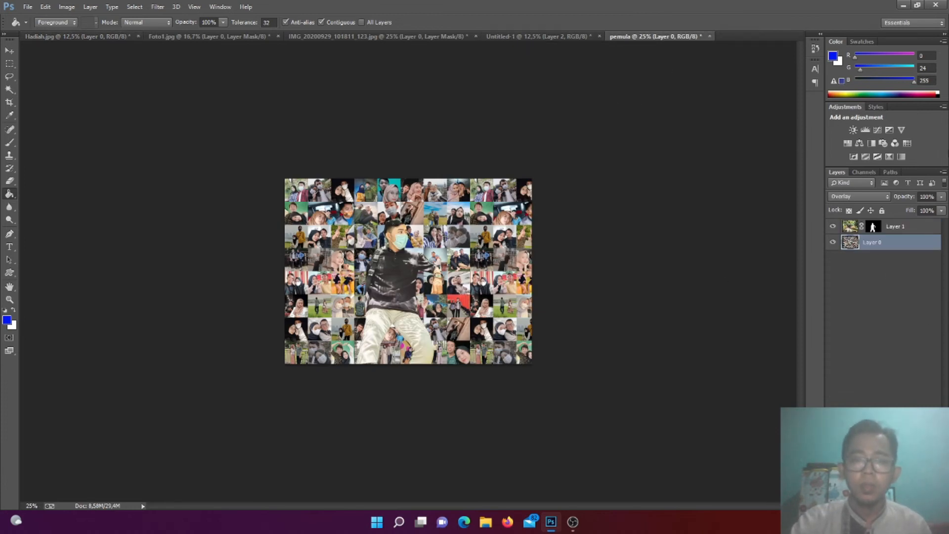
{"action": "left_click", "coordinate": [28, 7]}
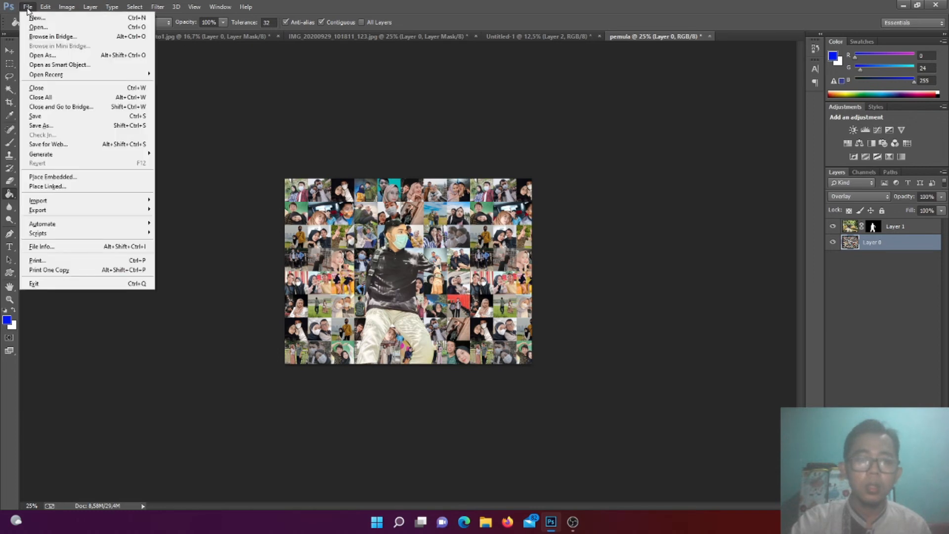
{"action": "left_click", "coordinate": [35, 18]}
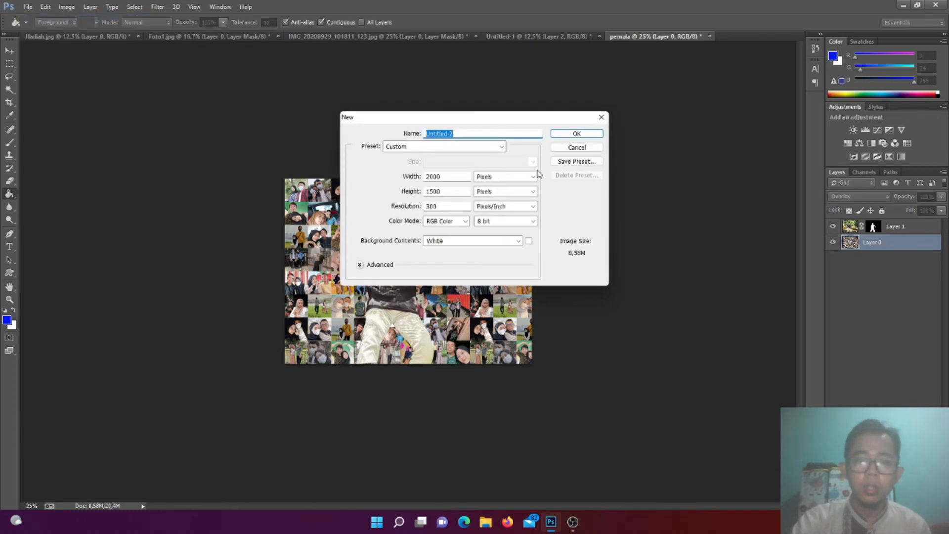
{"action": "left_click", "coordinate": [575, 134]}
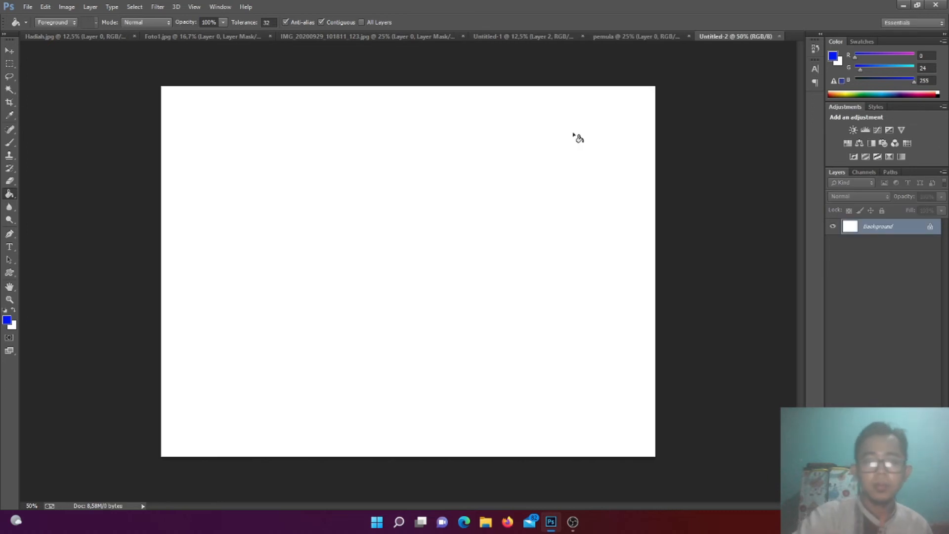
{"action": "left_click", "coordinate": [929, 228]}
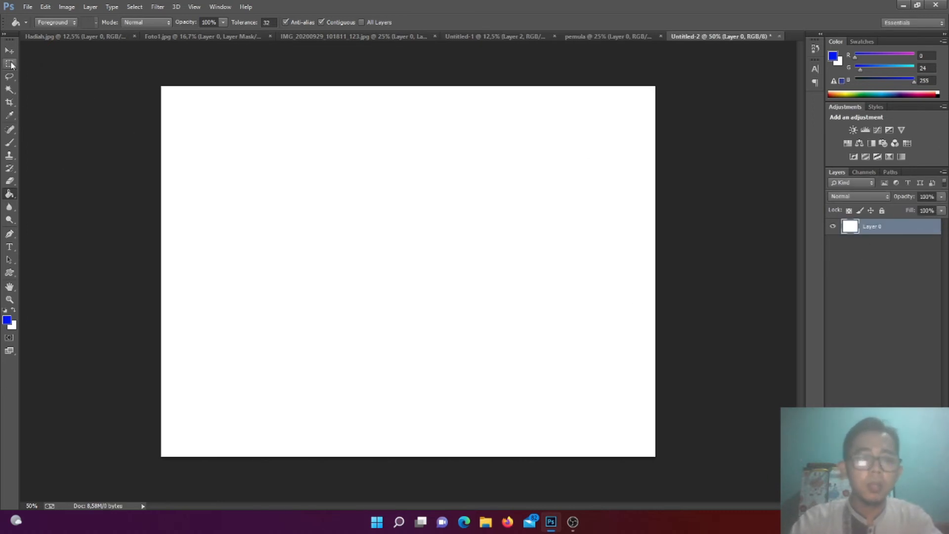
Select a full-width strip about a sixth of the canvas height along the top edge, fill it with the blue foreground colour and deselect
{"action": "key", "text": "m"}
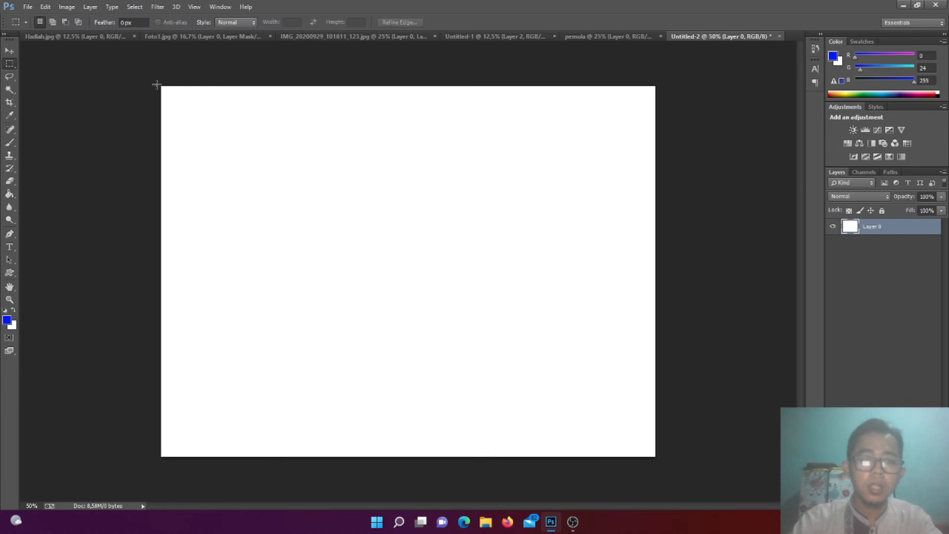
{"action": "left_click_drag", "start_coordinate": [156, 85], "coordinate": [277, 146]}
{"action": "left_click_drag", "start_coordinate": [578, 153], "coordinate": [666, 147]}
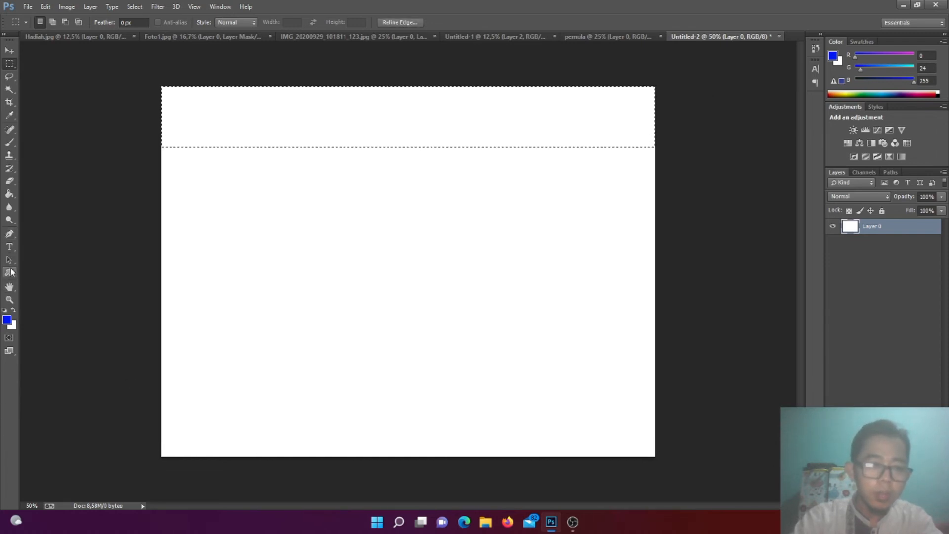
{"action": "left_click", "coordinate": [9, 194]}
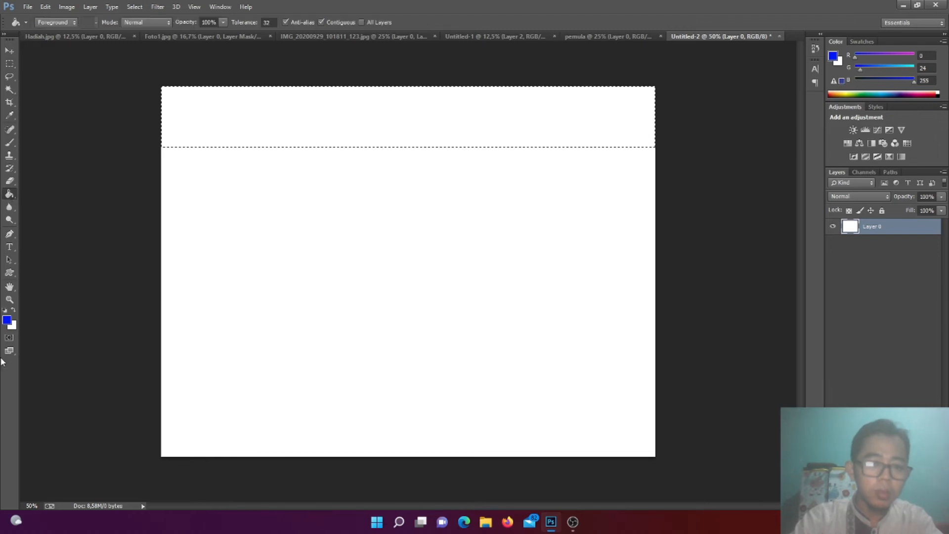
{"action": "left_click", "coordinate": [238, 118]}
{"action": "key", "text": "ctrl+d"}
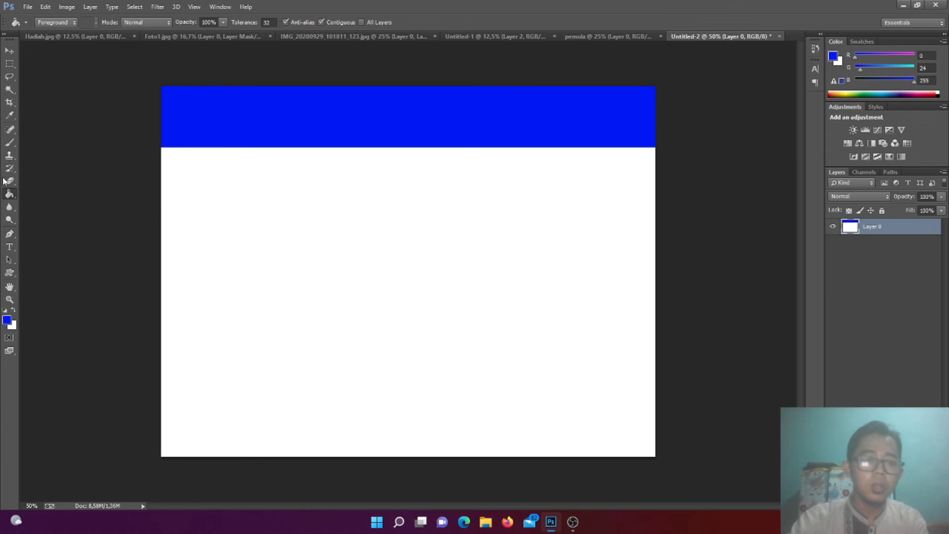
On a new layer, select a panel about a quarter of the canvas wide below the blue strip along the right edge, fill it red (ff0000) and deselect
{"action": "left_click", "coordinate": [9, 64]}
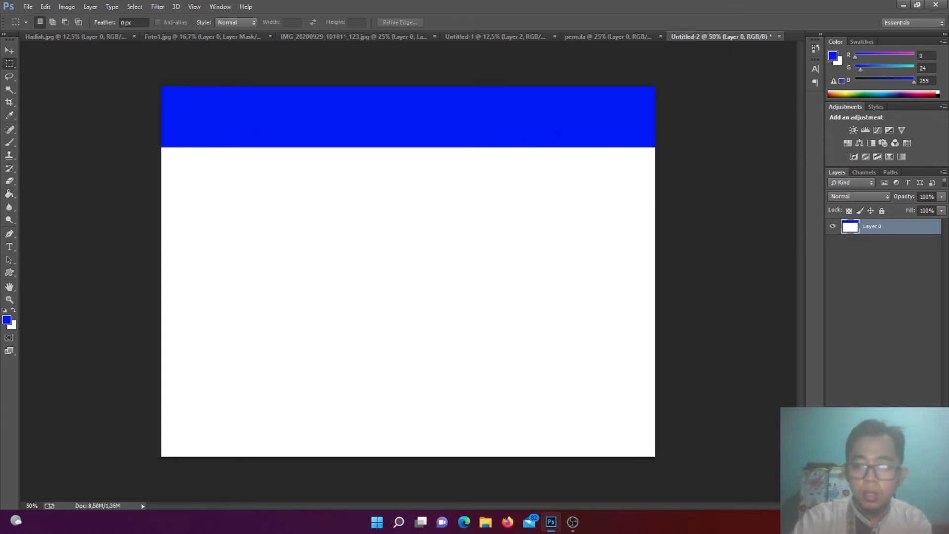
{"action": "key", "text": "ctrl+shift+alt+n"}
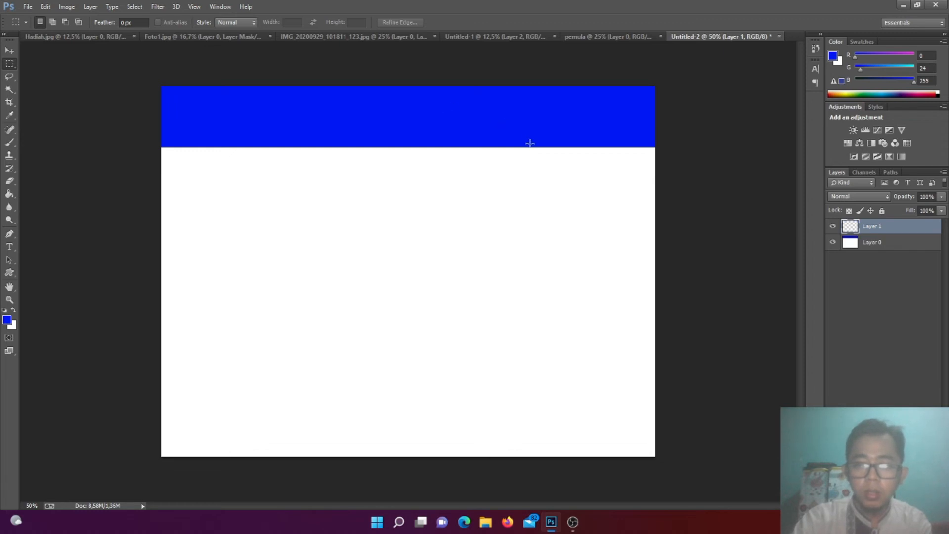
{"action": "left_click_drag", "start_coordinate": [525, 147], "coordinate": [664, 467]}
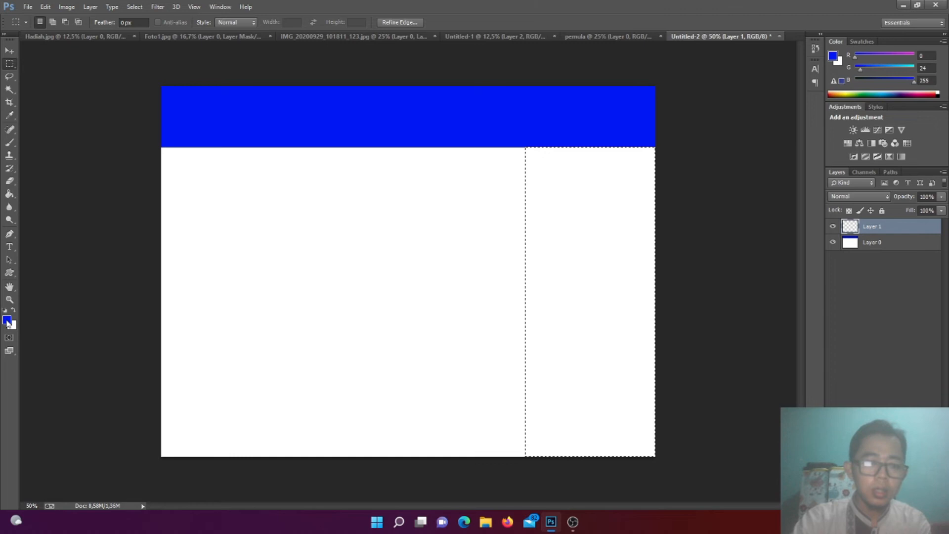
{"action": "key", "text": "i"}
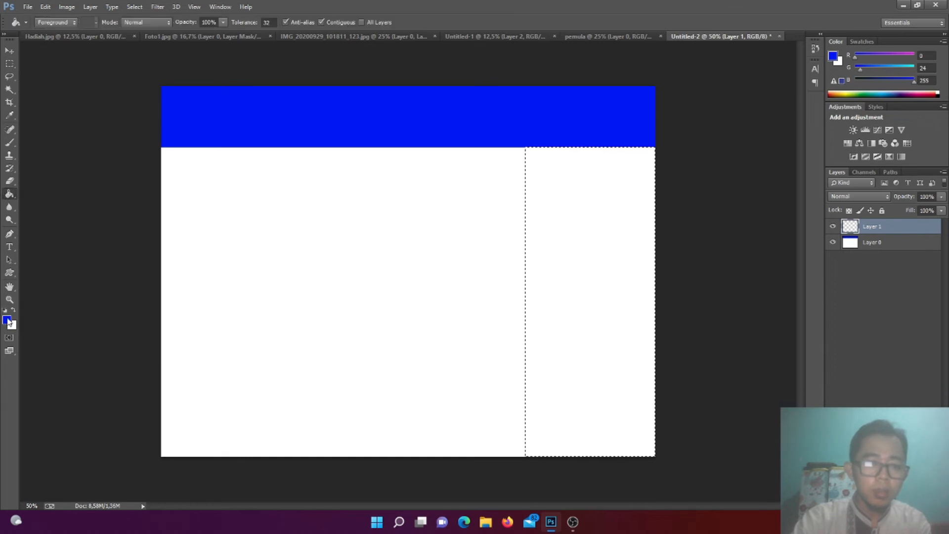
{"action": "left_click", "coordinate": [7, 320]}
{"action": "type", "text": "ff0000"}
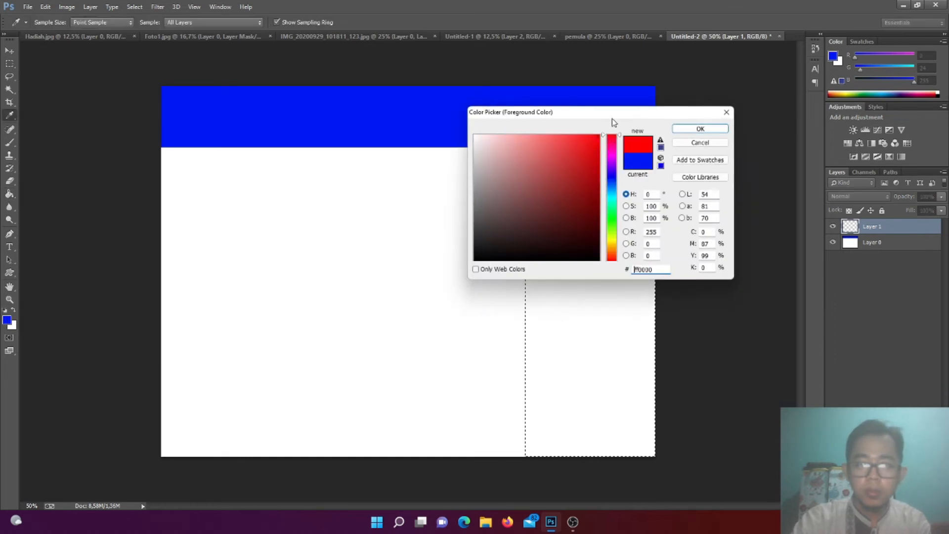
{"action": "left_click", "coordinate": [682, 128]}
{"action": "key", "text": "g"}
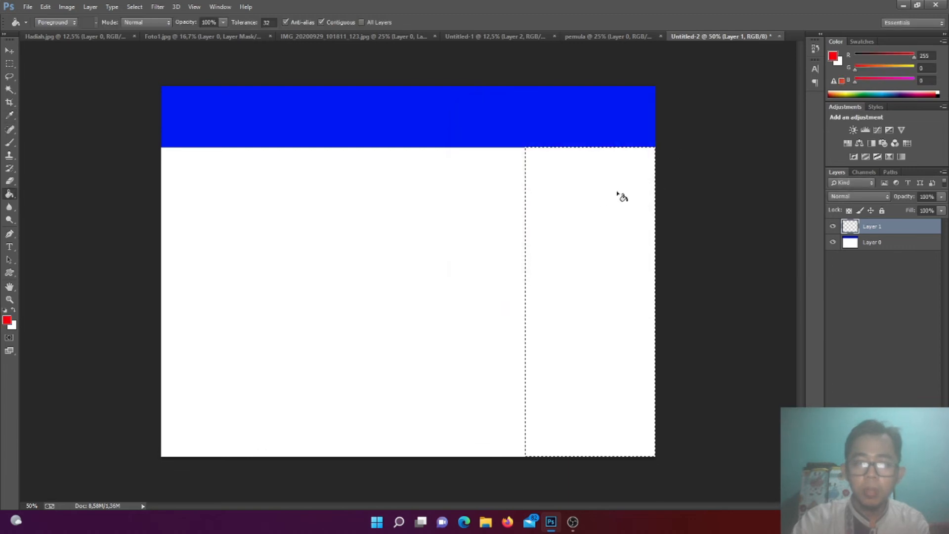
{"action": "left_click", "coordinate": [581, 202]}
{"action": "key", "text": "ctrl+d"}
Add a new layer, start a text line inside the blue strip and set its font size to 30 pt
{"action": "key", "text": "t"}
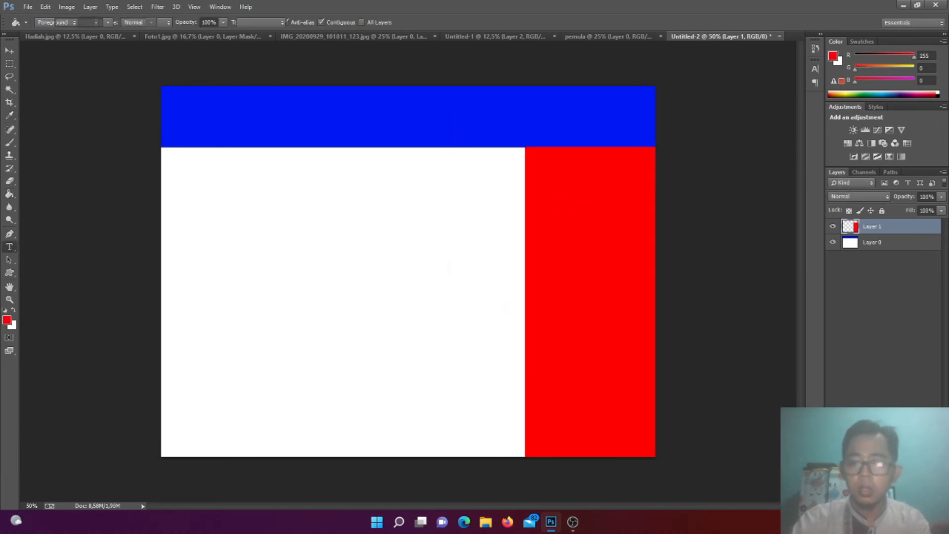
{"action": "key", "text": "ctrl+shift+alt+n"}
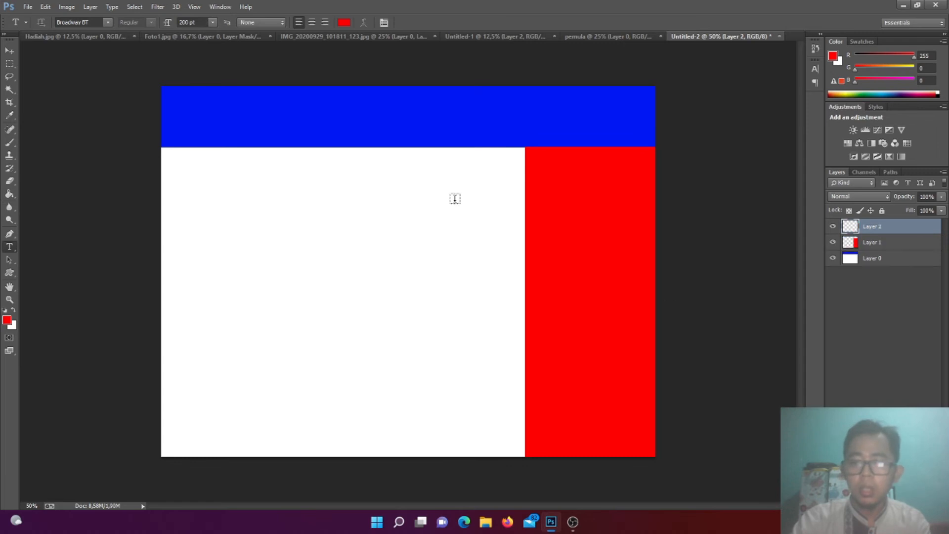
{"action": "left_click", "coordinate": [302, 116]}
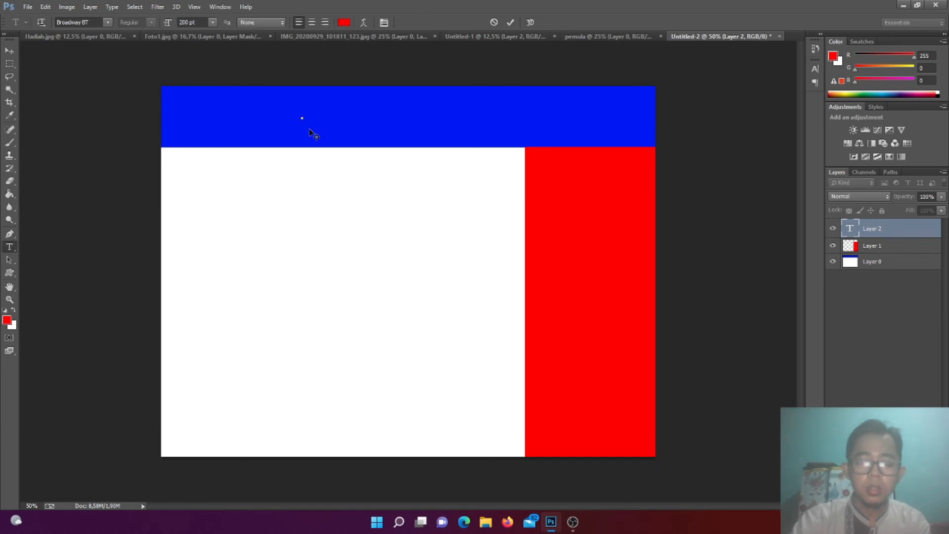
{"action": "left_click", "coordinate": [212, 22]}
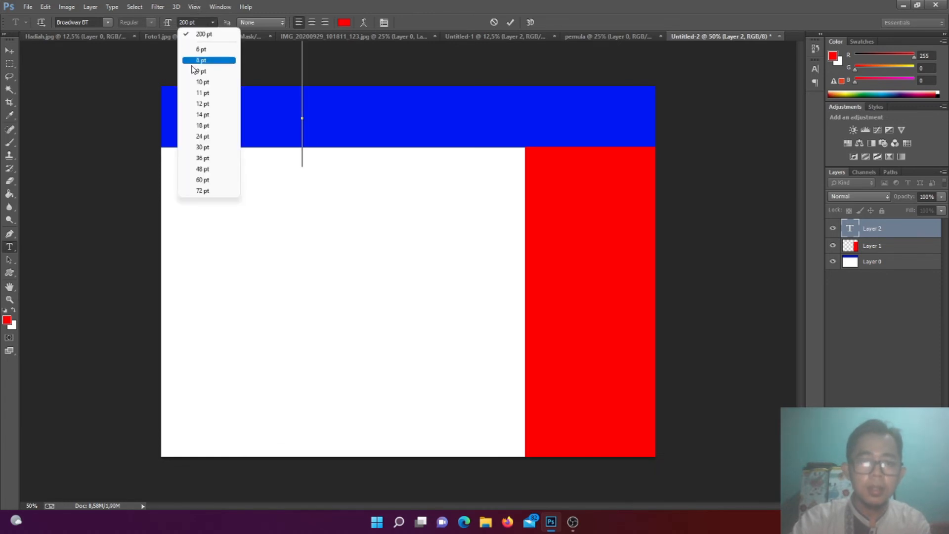
{"action": "left_click", "coordinate": [203, 125]}
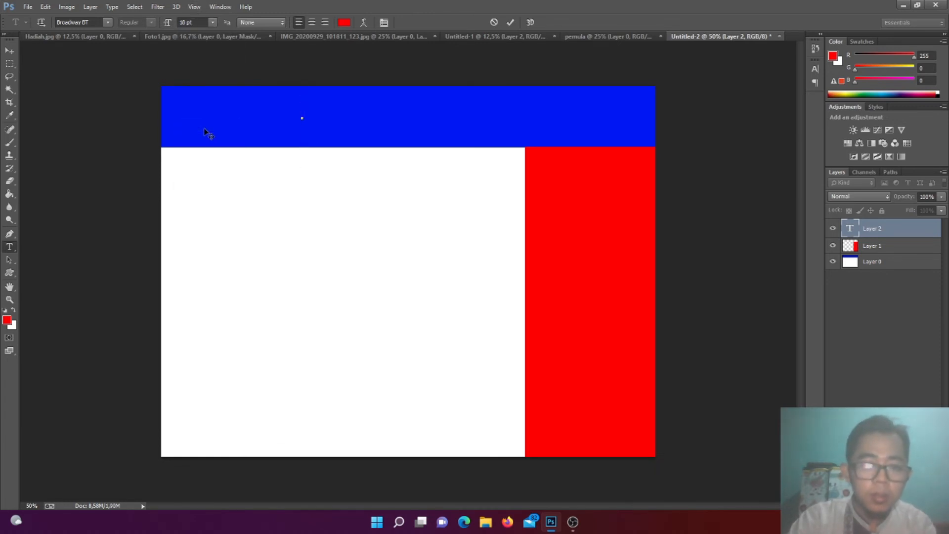
{"action": "left_click", "coordinate": [213, 22]}
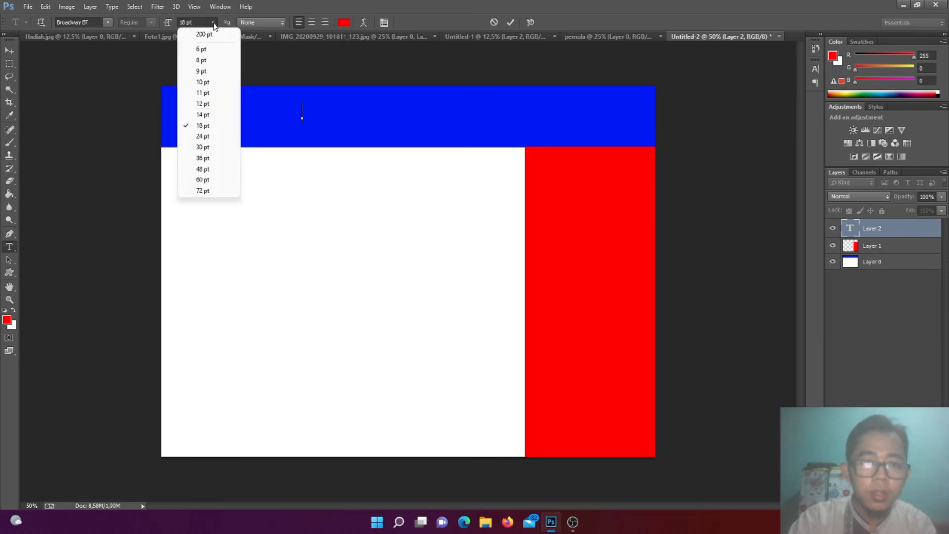
{"action": "left_click", "coordinate": [203, 148]}
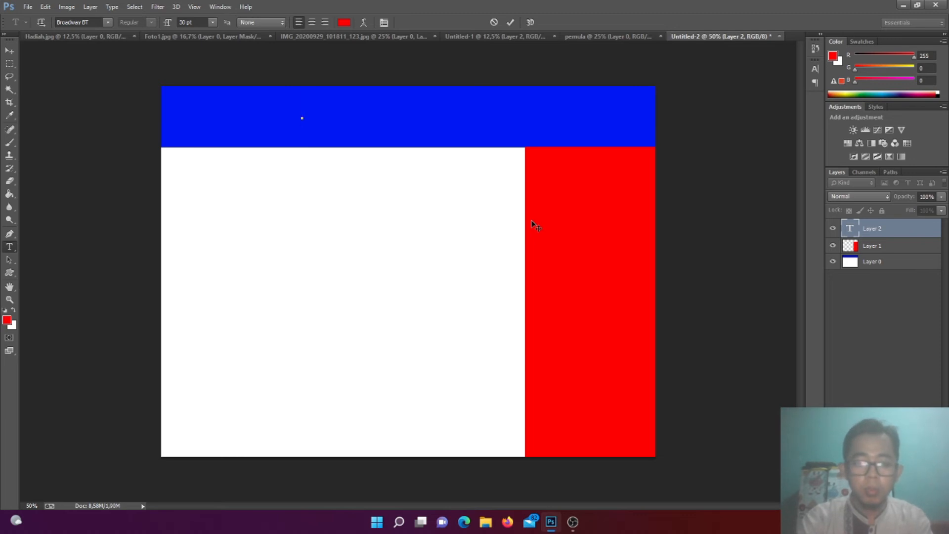
{"action": "type", "text": "POP"}
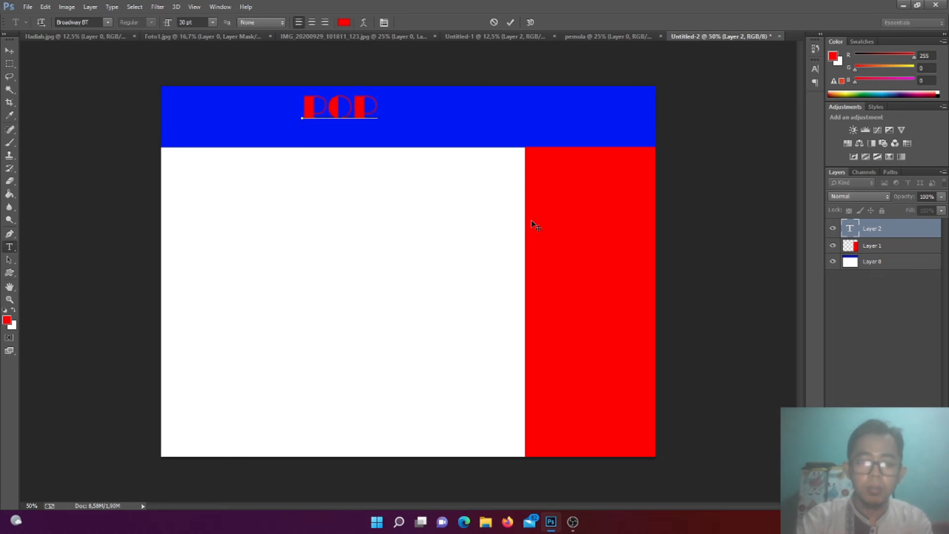
{"action": "key", "text": "BackSpace"}
{"action": "key", "text": "BackSpace"}
{"action": "key", "text": "BackSpace"}
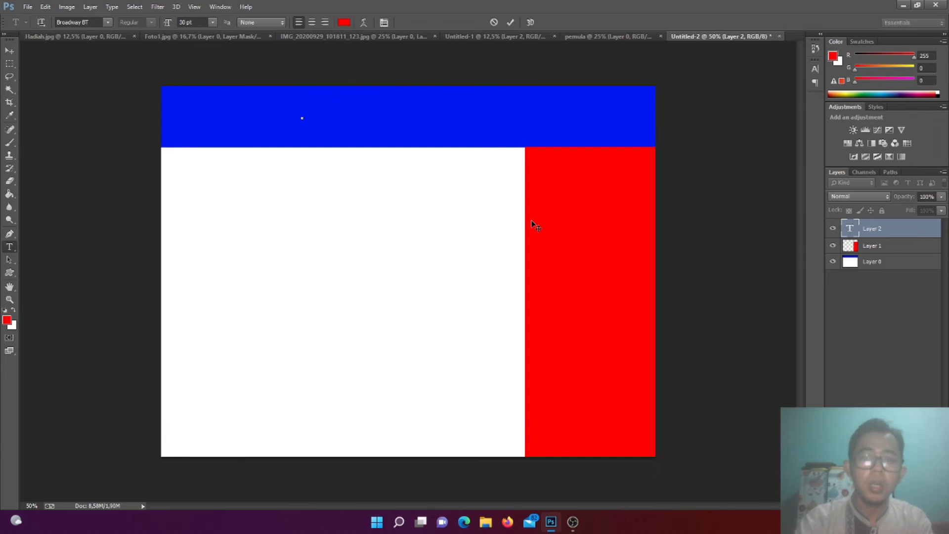
Set the text colour of the open text line to black (000000)
{"action": "left_click", "coordinate": [345, 23]}
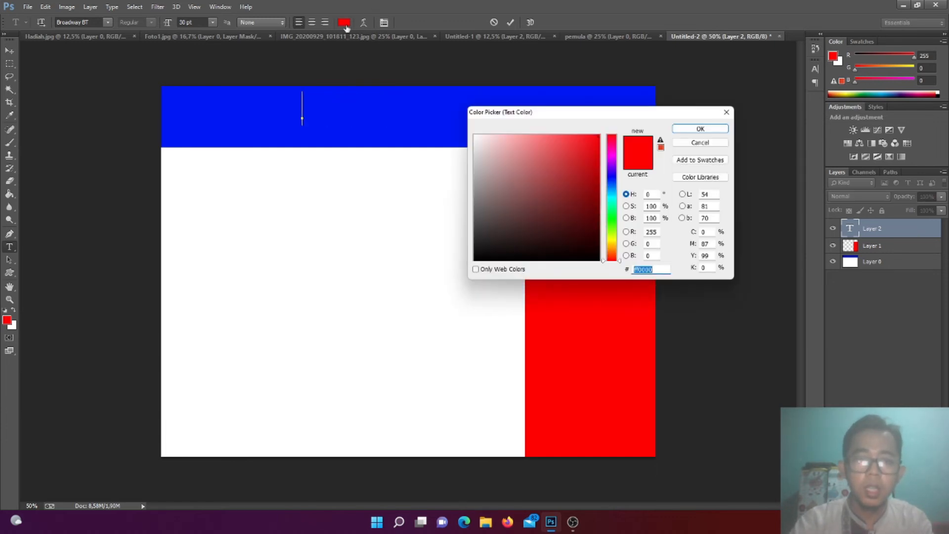
{"action": "type", "text": "000000"}
{"action": "left_click", "coordinate": [700, 129]}
Enter the title POP ICE THE TUTORIAL and move it so it sits centred in the blue strip
{"action": "type", "text": "P"}
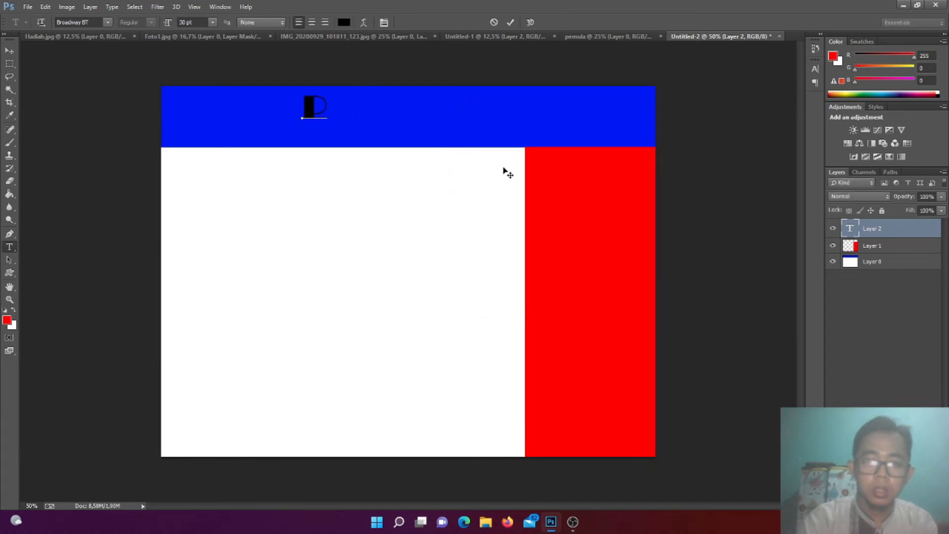
{"action": "type", "text": "OP I"}
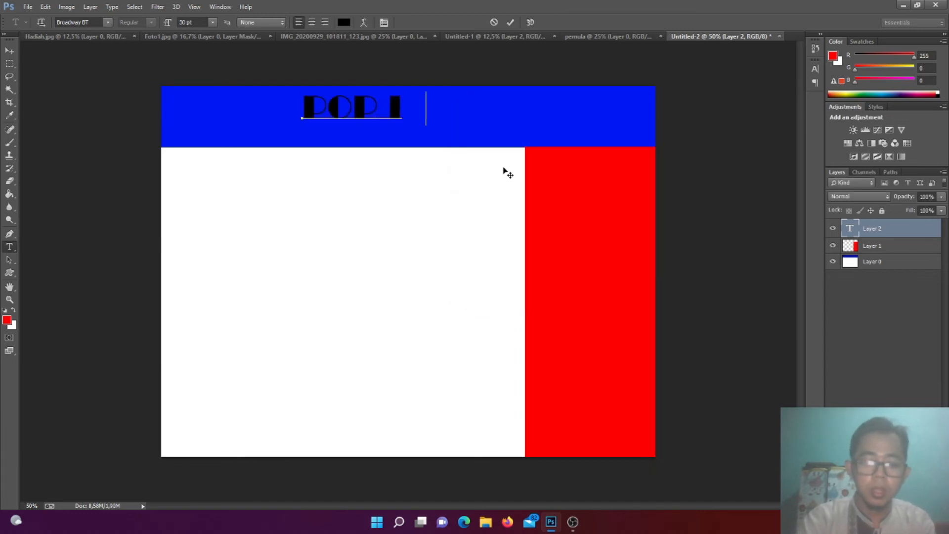
{"action": "type", "text": "CE THE TUTOR"}
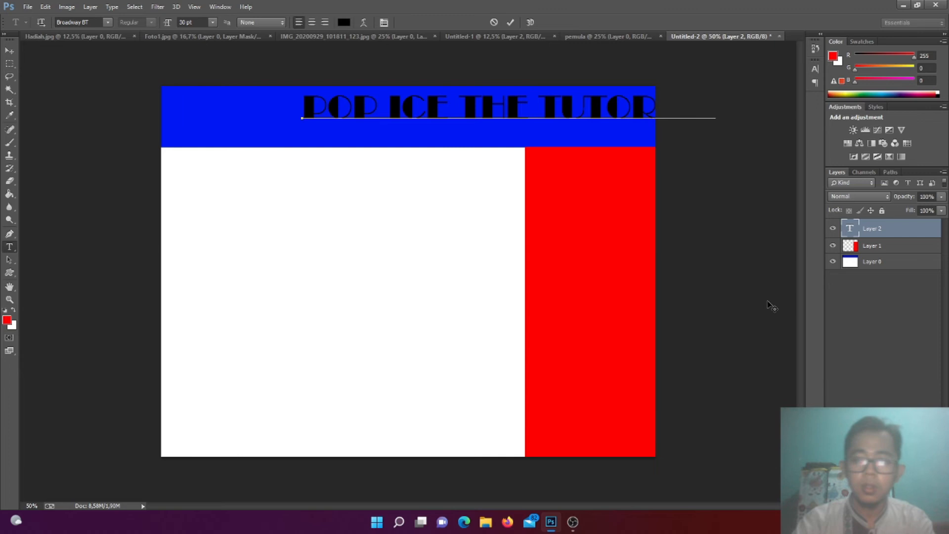
{"action": "left_click", "coordinate": [898, 245]}
{"action": "left_click", "coordinate": [895, 229]}
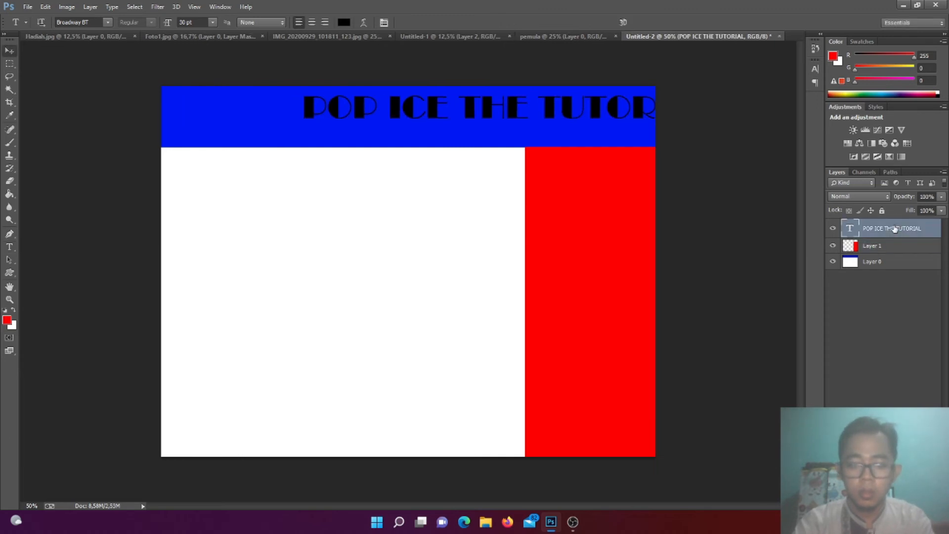
{"action": "key", "text": "v"}
{"action": "left_click_drag", "start_coordinate": [493, 126], "coordinate": [390, 126]}
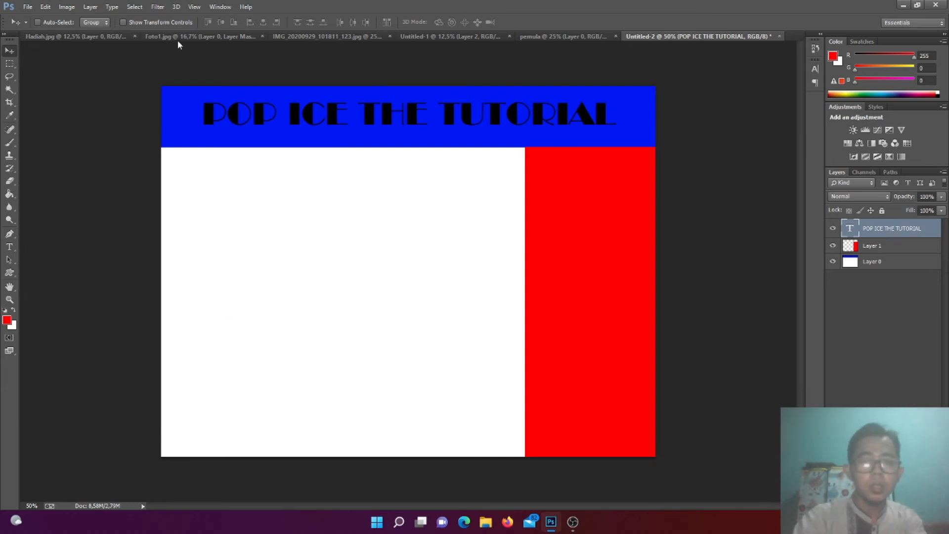
Copy the mosaic portrait from Hadiah.jpg into the Untitled-2 document as a new layer
{"action": "left_click", "coordinate": [202, 37]}
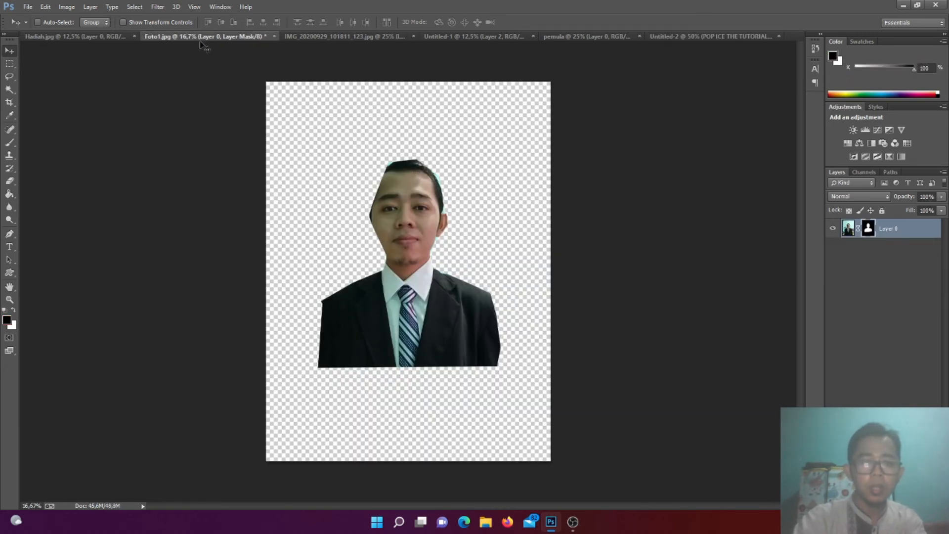
{"action": "left_click", "coordinate": [66, 37]}
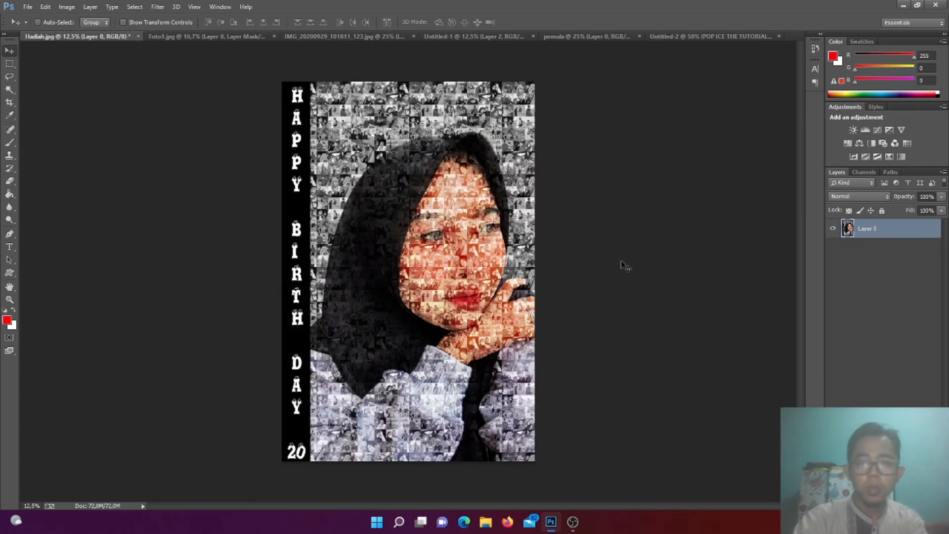
{"action": "left_click_drag", "start_coordinate": [396, 225], "coordinate": [288, 280]}
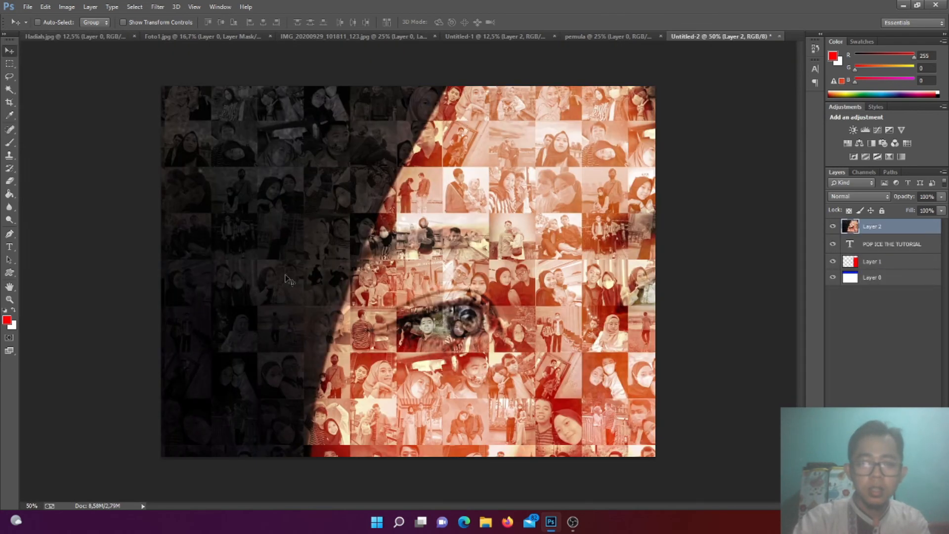
Scale the mosaic portrait down with Free Transform and place it in the white area between the blue strip and the canvas's lower edge
{"action": "key", "text": "ctrl+minus"}
{"action": "key", "text": "ctrl+minus"}
{"action": "key", "text": "ctrl+minus"}
{"action": "key", "text": "ctrl+minus"}
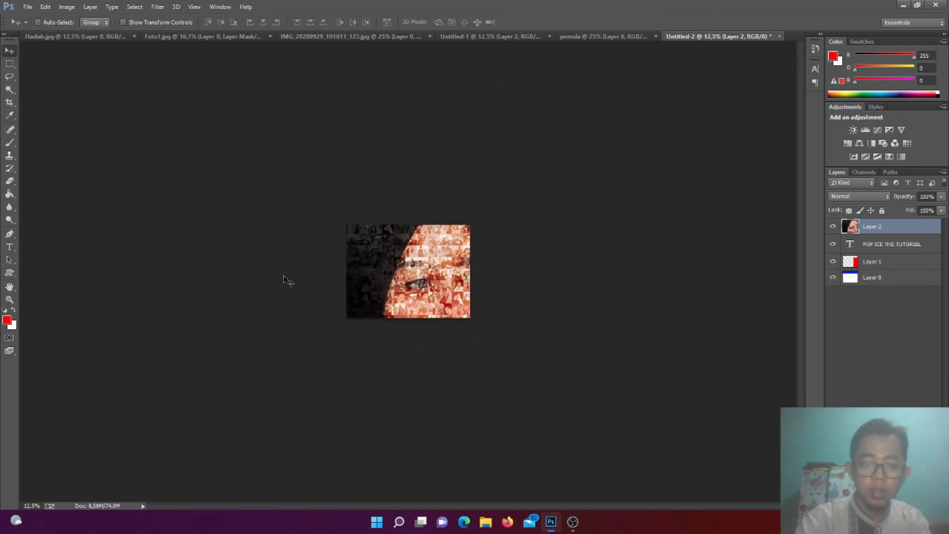
{"action": "key", "text": "ctrl+t"}
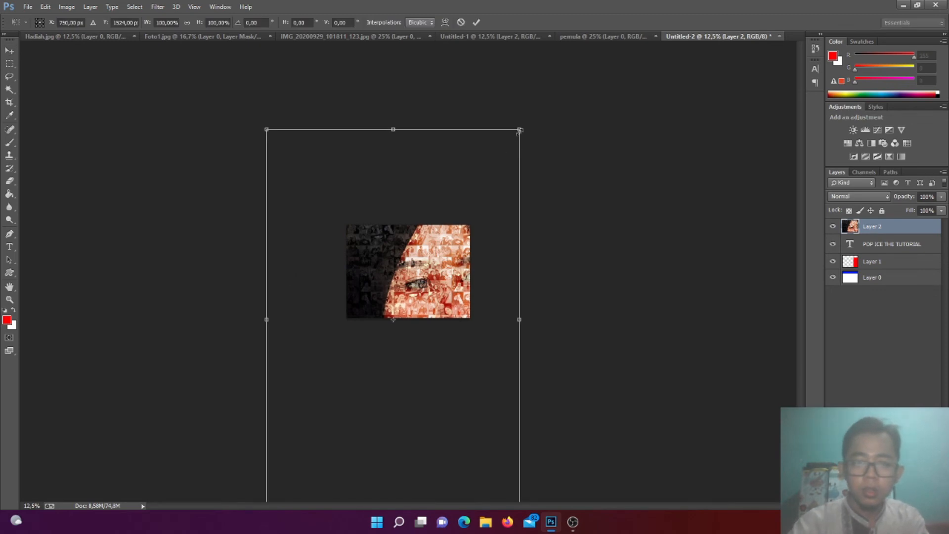
{"action": "left_click_drag", "start_coordinate": [523, 127], "coordinate": [439, 250]}
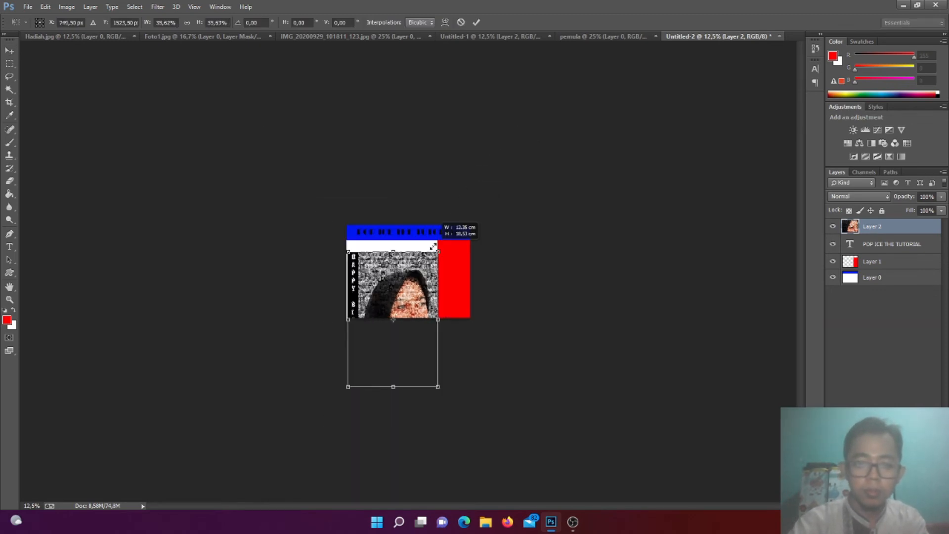
{"action": "left_click_drag", "start_coordinate": [381, 278], "coordinate": [383, 251]}
{"action": "left_click_drag", "start_coordinate": [437, 351], "coordinate": [416, 320]}
{"action": "double_click", "coordinate": [394, 286]}
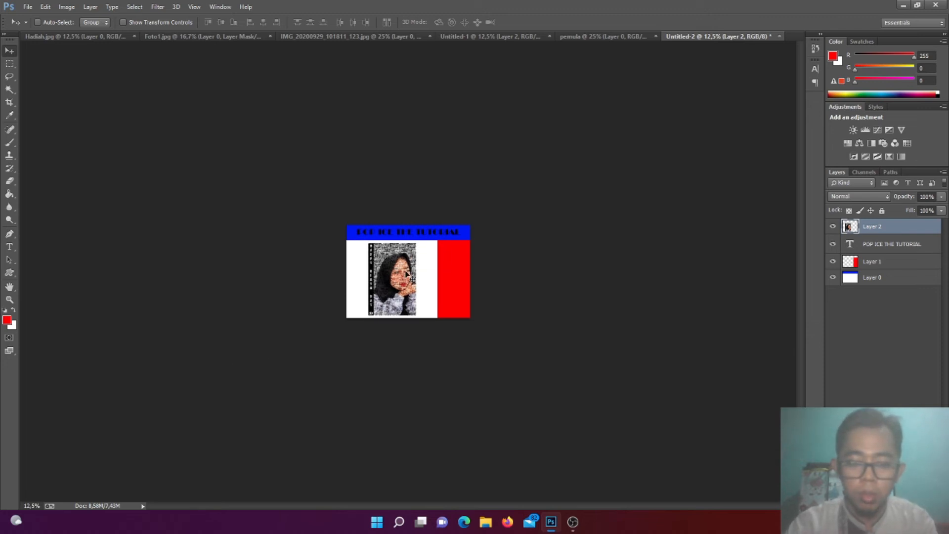
{"action": "scroll", "coordinate": [406, 274], "scroll_direction": "up", "scroll_amount": 4}
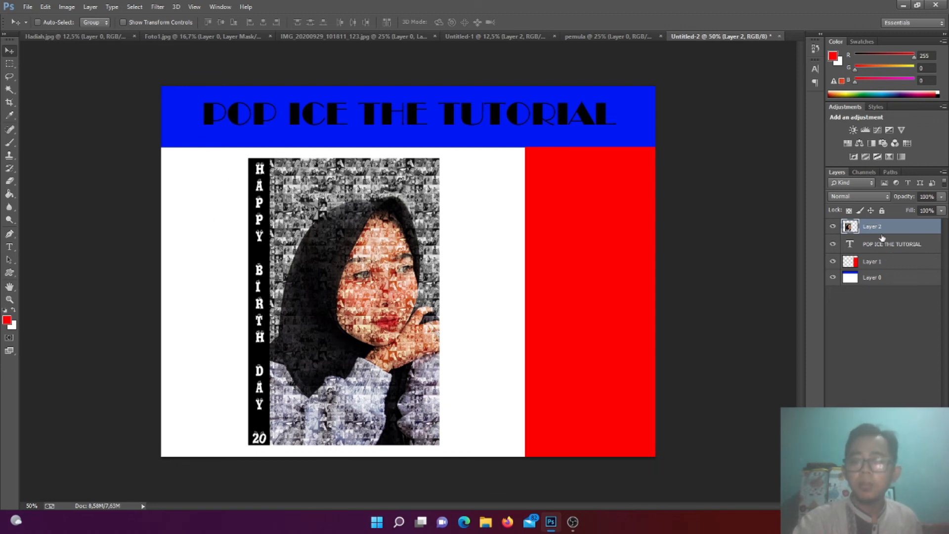
Delete the mosaic portrait layer, the red panel layer and the POP ICE THE TUTORIAL text layer
{"action": "key", "text": "Delete"}
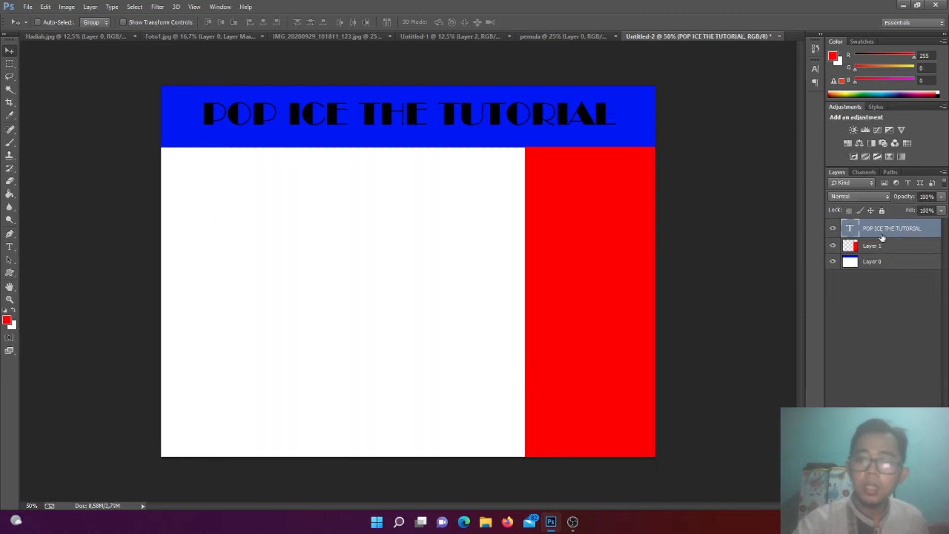
{"action": "left_click", "coordinate": [873, 254]}
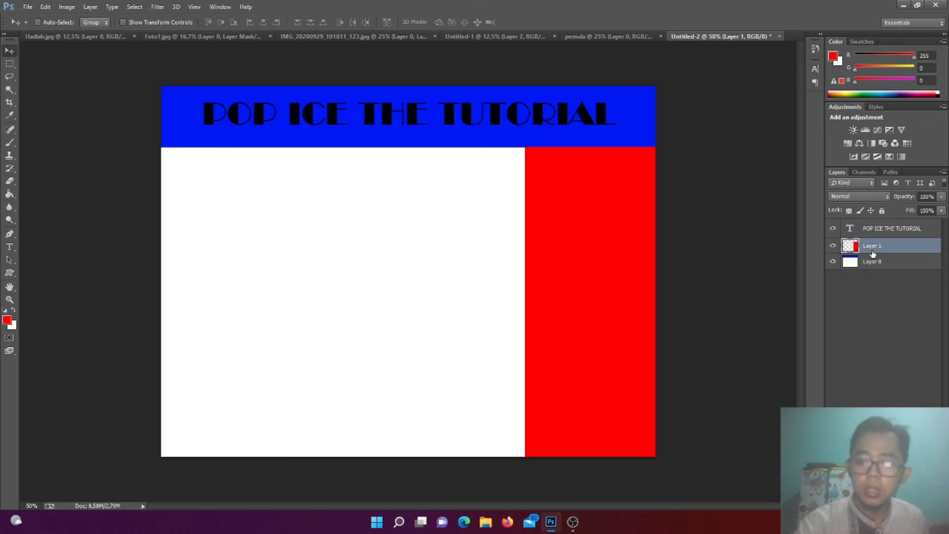
{"action": "key", "text": "Delete"}
{"action": "left_click", "coordinate": [883, 228]}
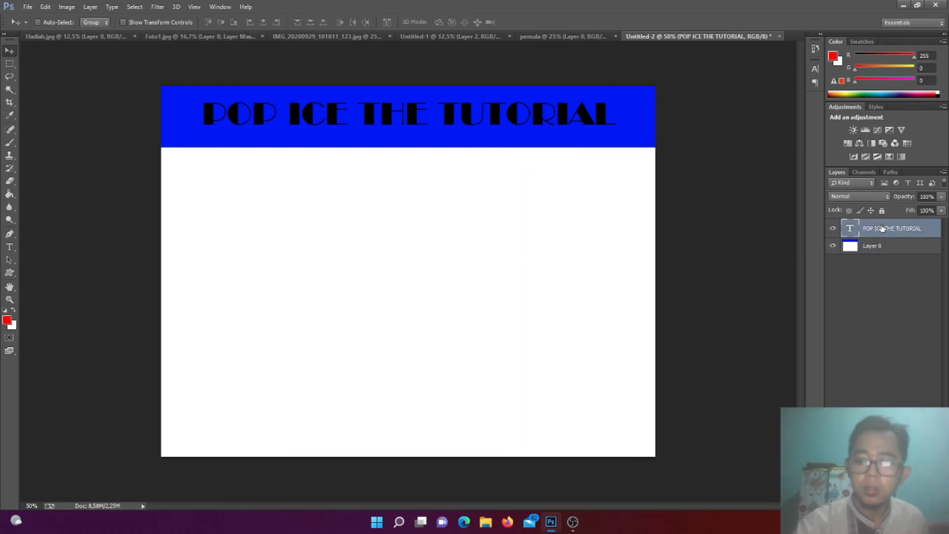
{"action": "key", "text": "Delete"}
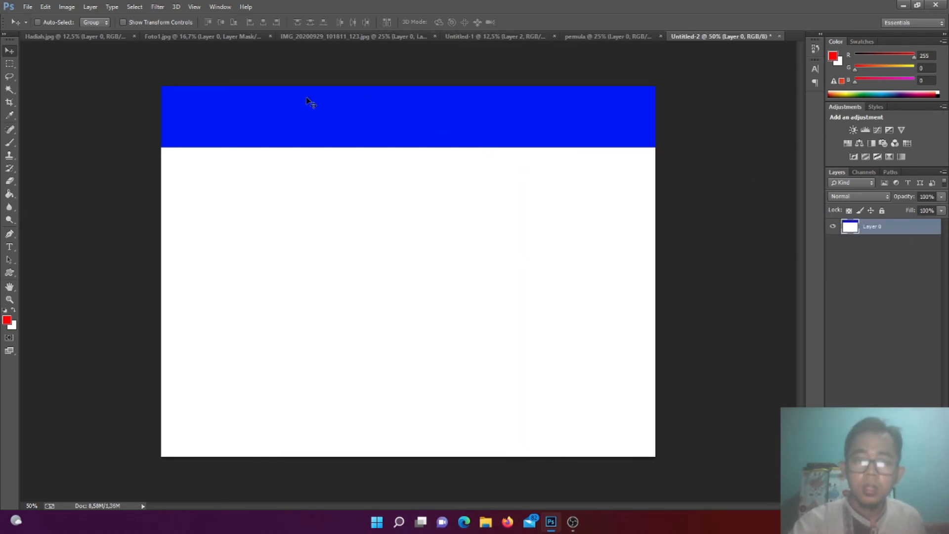
Select a full-width area covering the blue strip and some white below it, and fill it with white using the Paint Bucket
{"action": "left_click", "coordinate": [10, 64]}
{"action": "left_click_drag", "start_coordinate": [142, 64], "coordinate": [774, 234]}
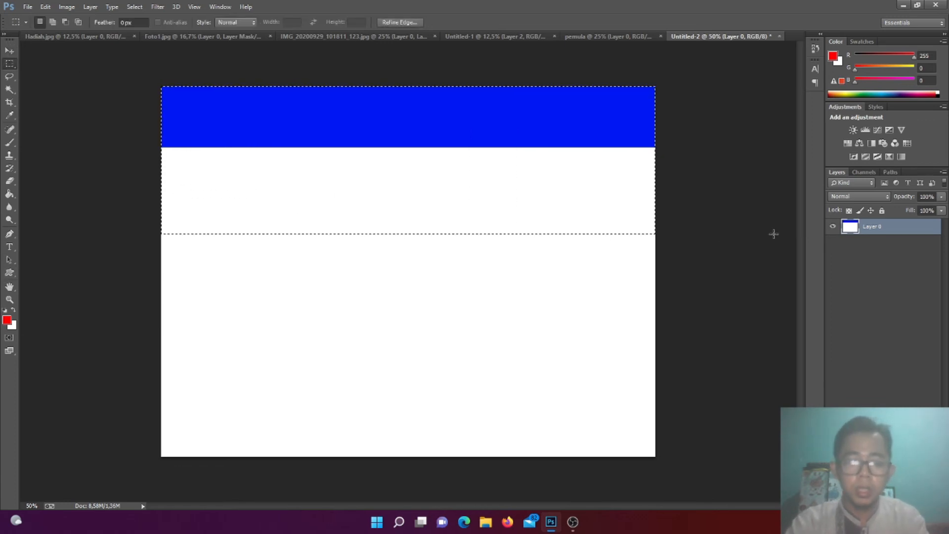
{"action": "left_click", "coordinate": [14, 309]}
{"action": "left_click", "coordinate": [9, 194]}
{"action": "left_click", "coordinate": [199, 133]}
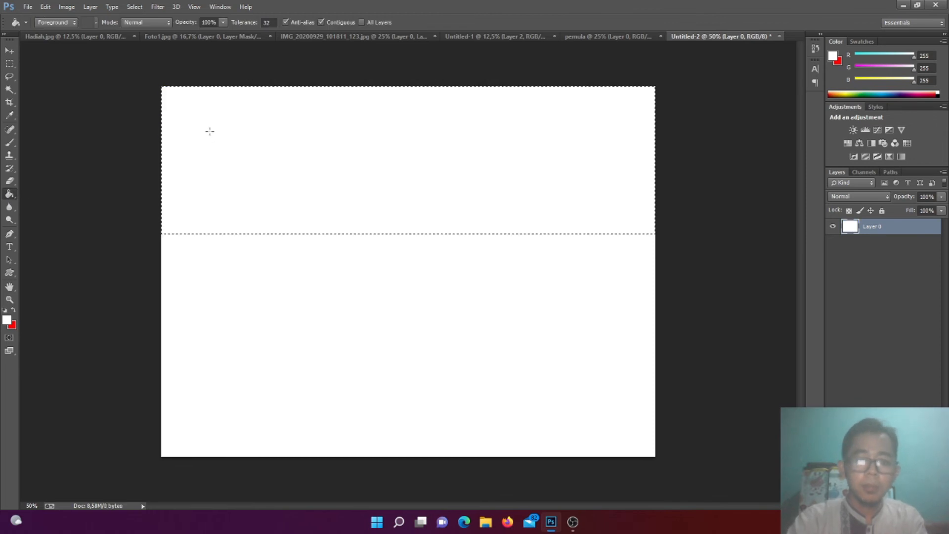
Clear the selection and draw a thin circular ring custom shape, about 1124 by 1138 px, in the middle of the canvas
{"action": "key", "text": "ctrl+d"}
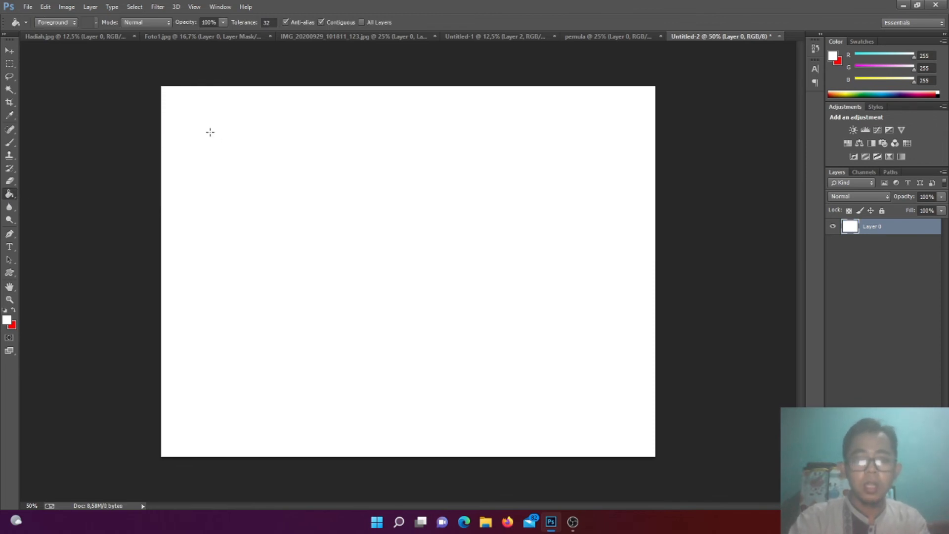
{"action": "left_click", "coordinate": [11, 278]}
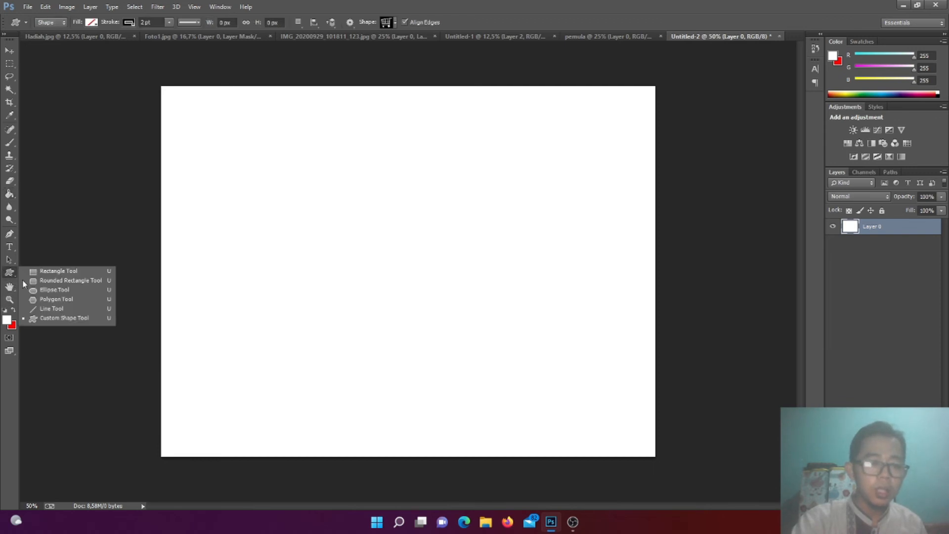
{"action": "left_click", "coordinate": [69, 320]}
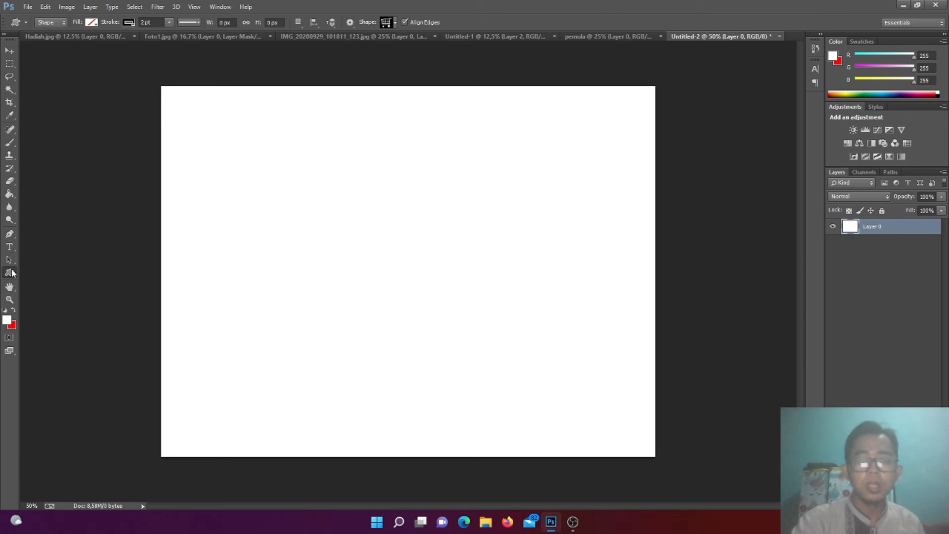
{"action": "left_click", "coordinate": [396, 22]}
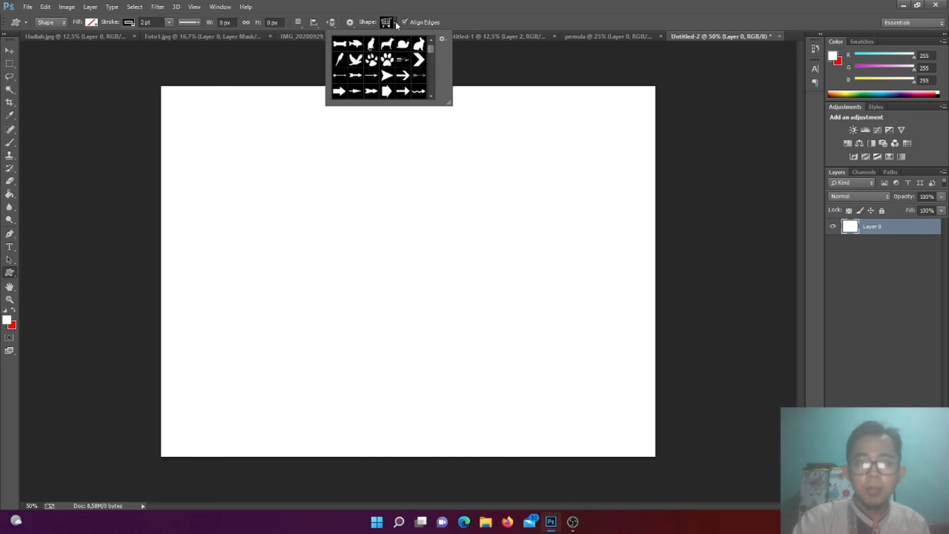
{"action": "left_click_drag", "start_coordinate": [430, 53], "coordinate": [447, 33]}
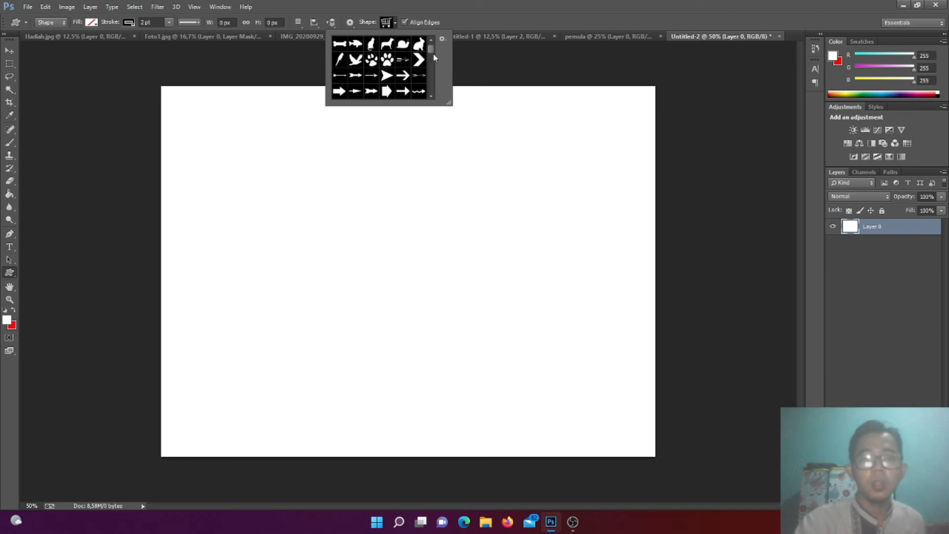
{"action": "left_click_drag", "start_coordinate": [433, 46], "coordinate": [438, 78]}
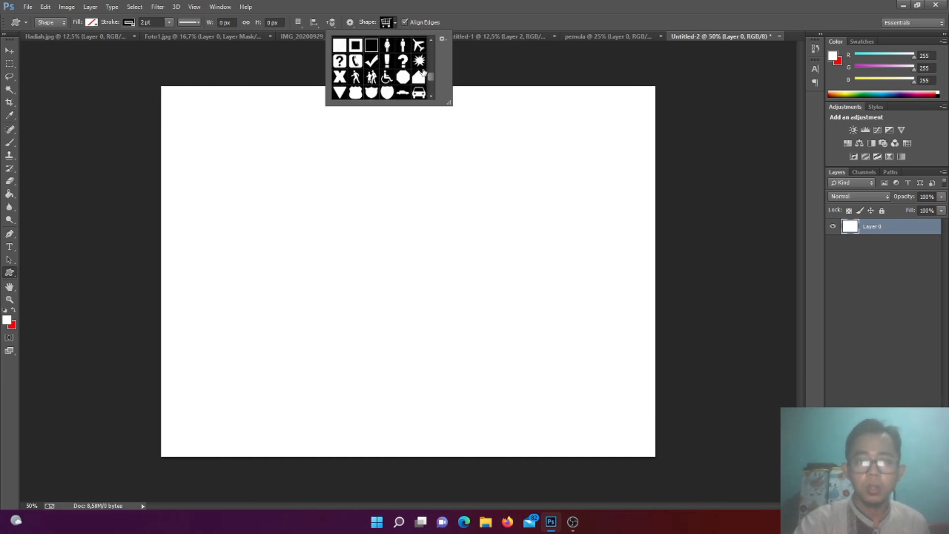
{"action": "mouse_move", "coordinate": [432, 73]}
{"action": "left_mouse_down"}
{"action": "mouse_move", "coordinate": [434, 50]}
{"action": "mouse_move", "coordinate": [437, 74]}
{"action": "left_mouse_up"}
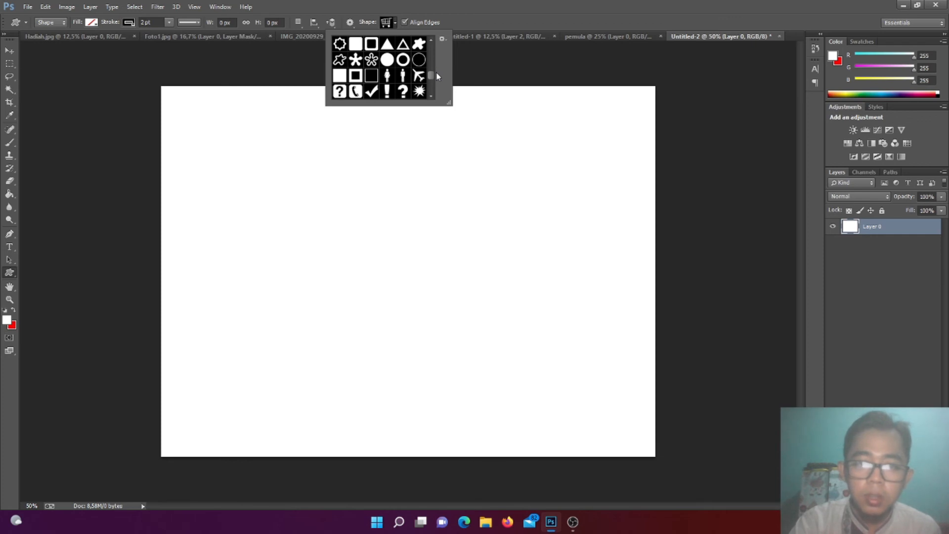
{"action": "left_click", "coordinate": [419, 60]}
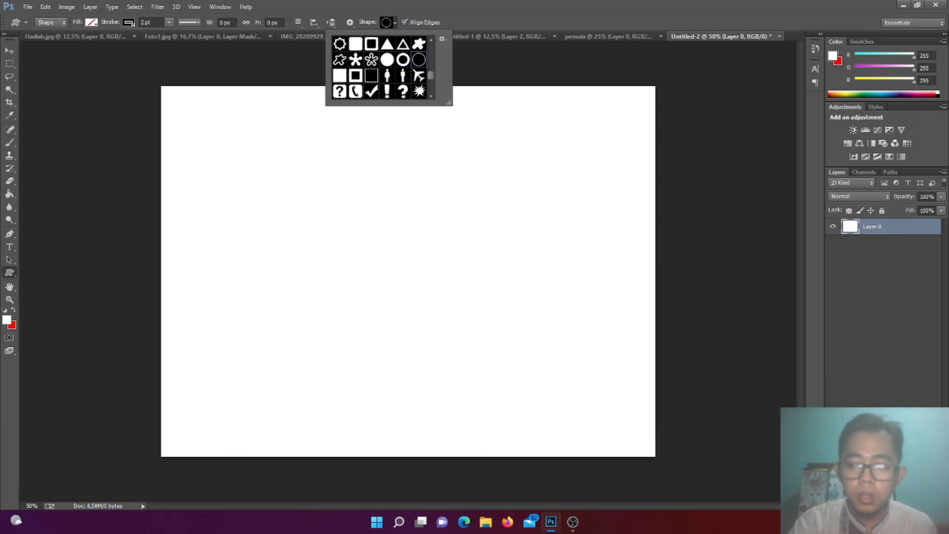
{"action": "left_click", "coordinate": [914, 506]}
{"action": "mouse_move", "coordinate": [278, 128]}
{"action": "left_mouse_down"}
{"action": "mouse_move", "coordinate": [310, 228]}
{"action": "mouse_move", "coordinate": [534, 381]}
{"action": "mouse_move", "coordinate": [555, 408]}
{"action": "left_mouse_up"}
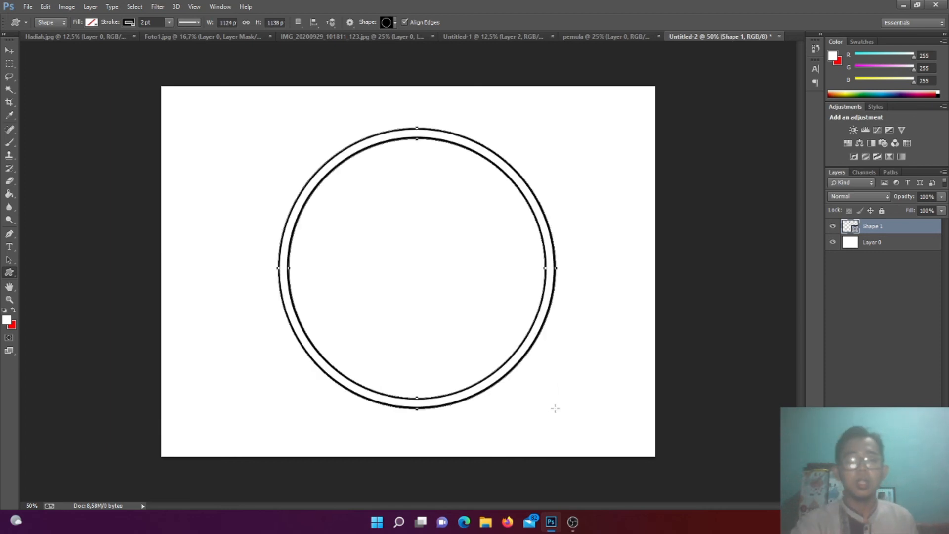
Move the ring shape slightly up and to the left on the canvas
{"action": "left_click", "coordinate": [873, 242]}
{"action": "left_click", "coordinate": [882, 226]}
{"action": "key", "text": "v"}
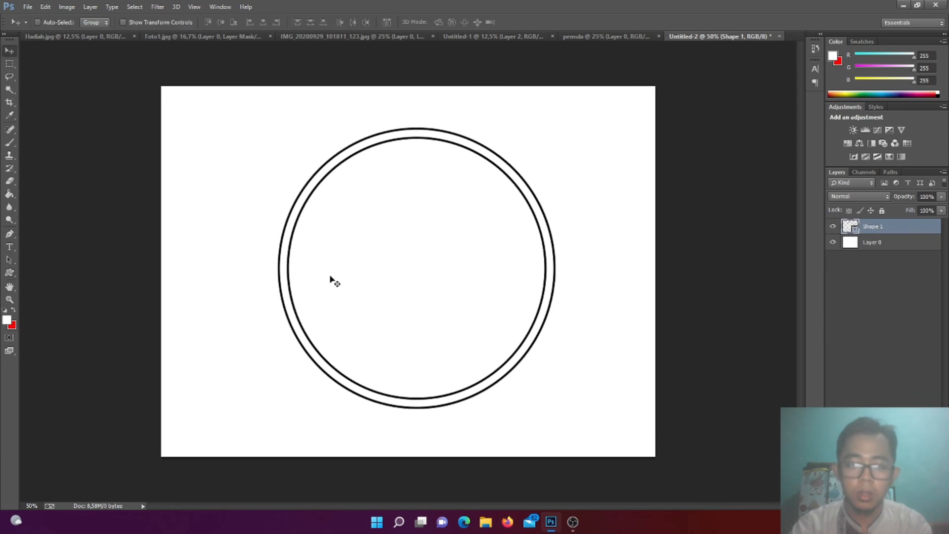
{"action": "left_click_drag", "start_coordinate": [351, 250], "coordinate": [330, 246]}
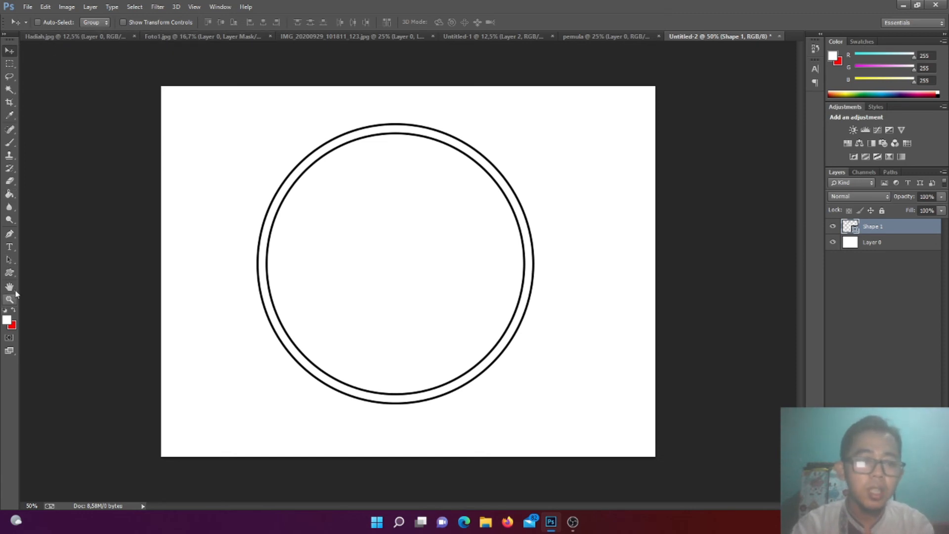
Draw a snail custom shape about 546 px wide and 530 px high inside the ring
{"action": "left_click", "coordinate": [11, 273]}
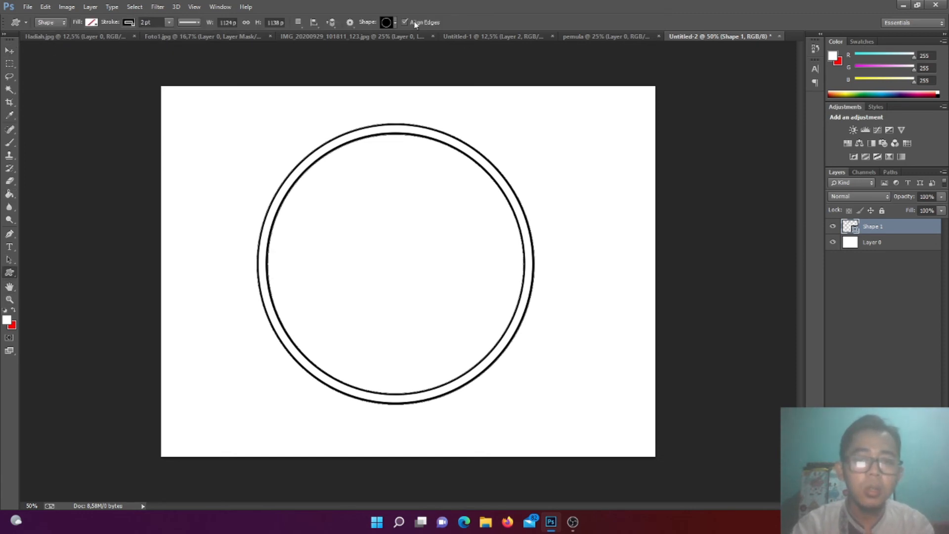
{"action": "left_click", "coordinate": [396, 23]}
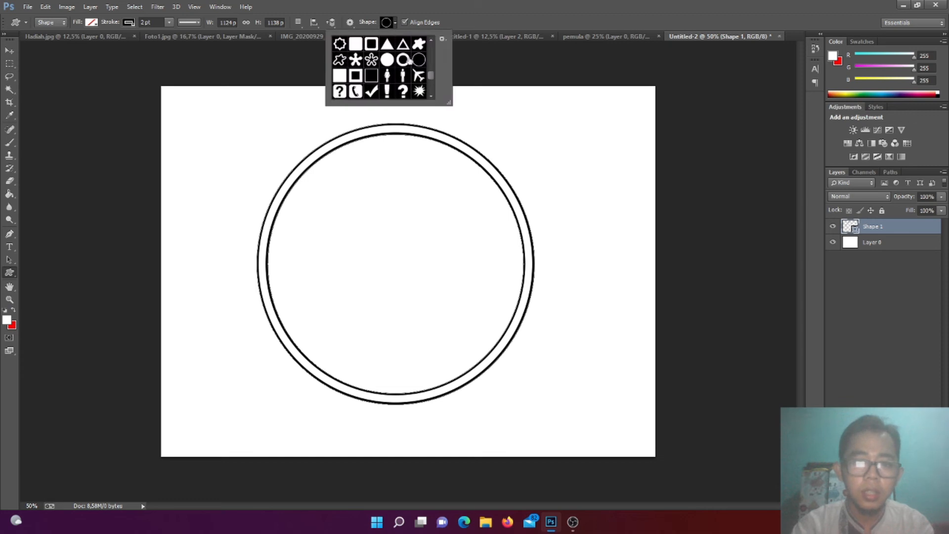
{"action": "left_click_drag", "start_coordinate": [432, 77], "coordinate": [433, 48]}
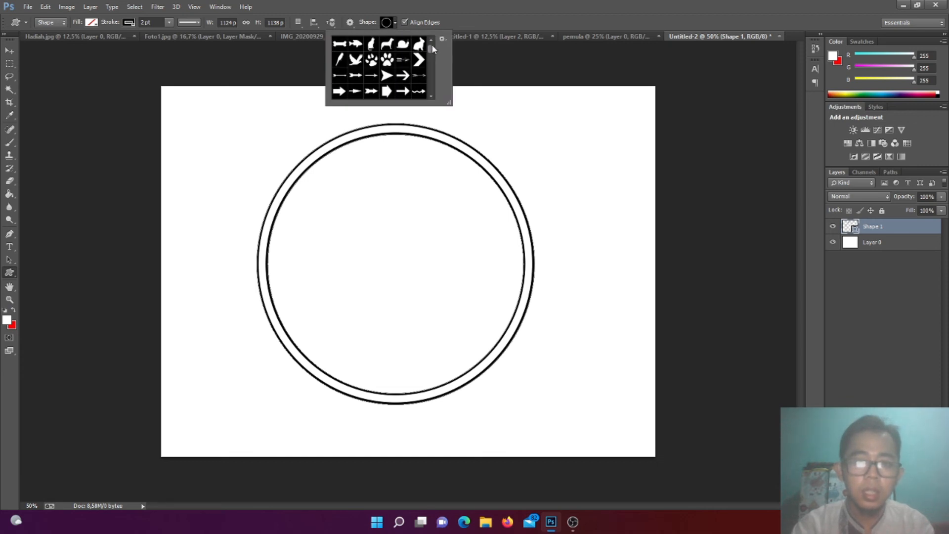
{"action": "left_click", "coordinate": [421, 45]}
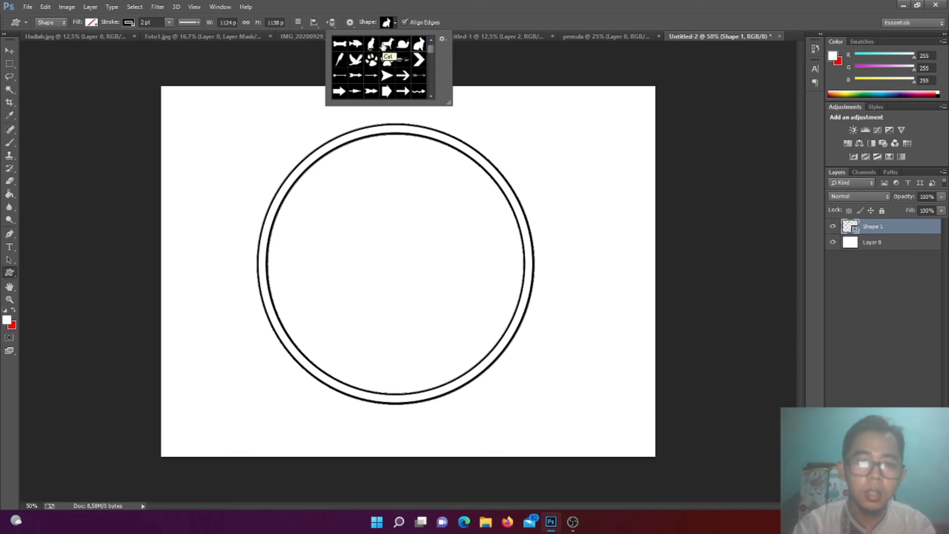
{"action": "left_click", "coordinate": [404, 45]}
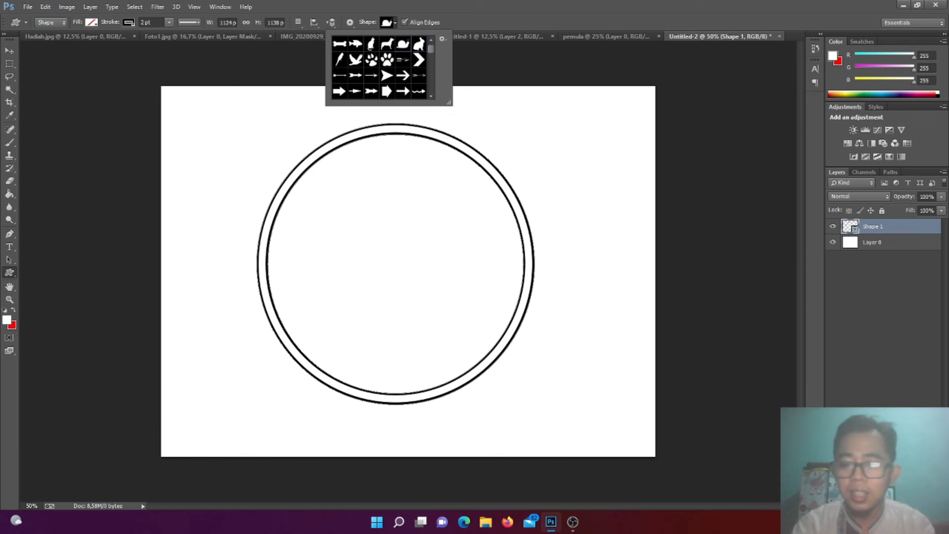
{"action": "key", "text": "Escape"}
{"action": "left_click_drag", "start_coordinate": [340, 208], "coordinate": [477, 338]}
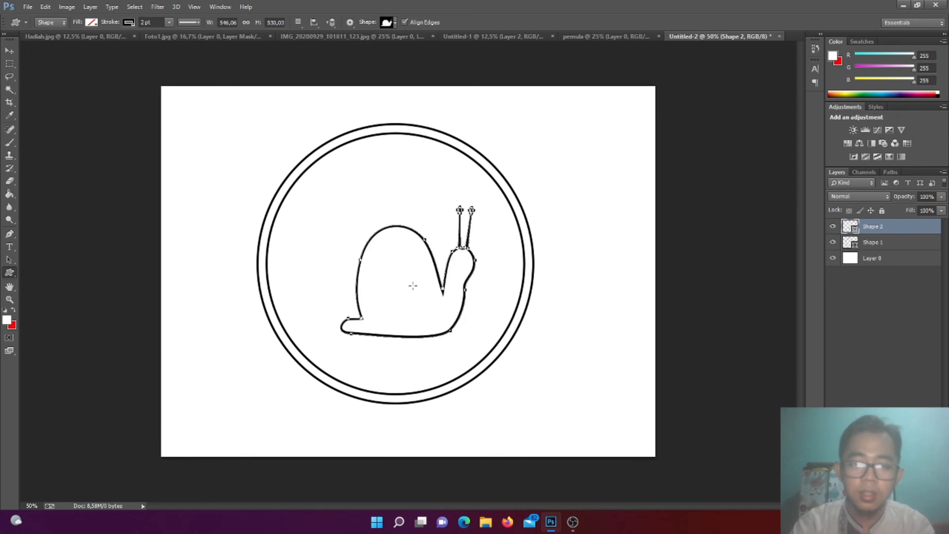
{"action": "left_click_drag", "start_coordinate": [413, 286], "coordinate": [397, 271]}
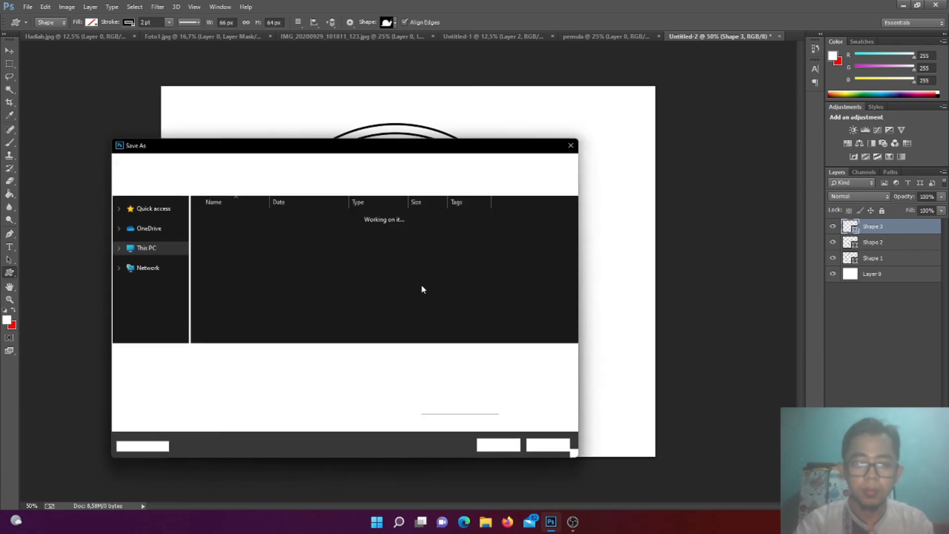
{"action": "type", "text": "Z"}
{"action": "left_click", "coordinate": [548, 445]}
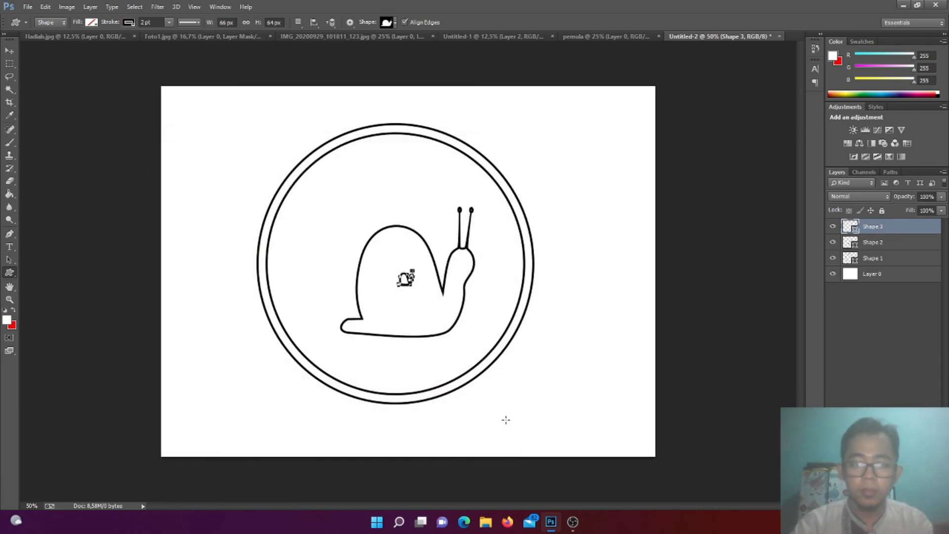
{"action": "key", "text": "a"}
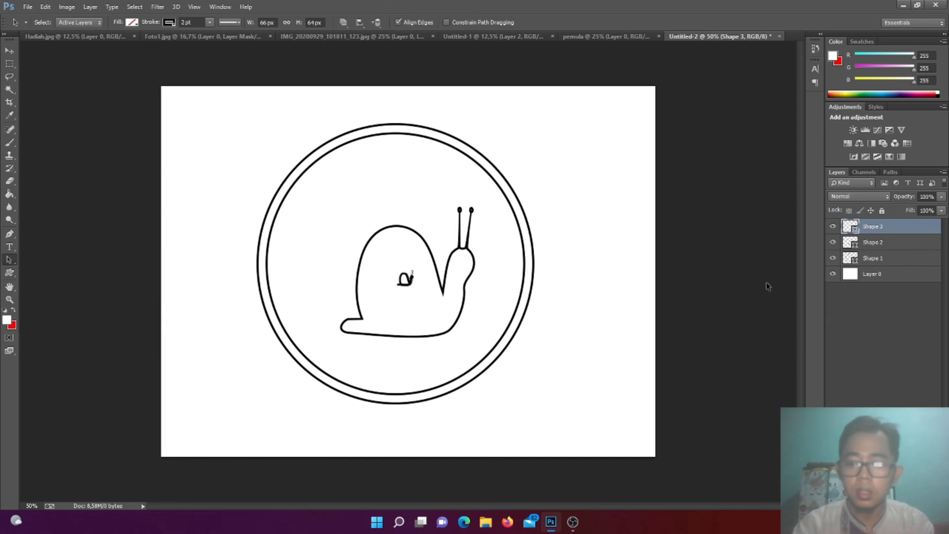
{"action": "key", "text": "Delete"}
{"action": "key", "text": "c"}
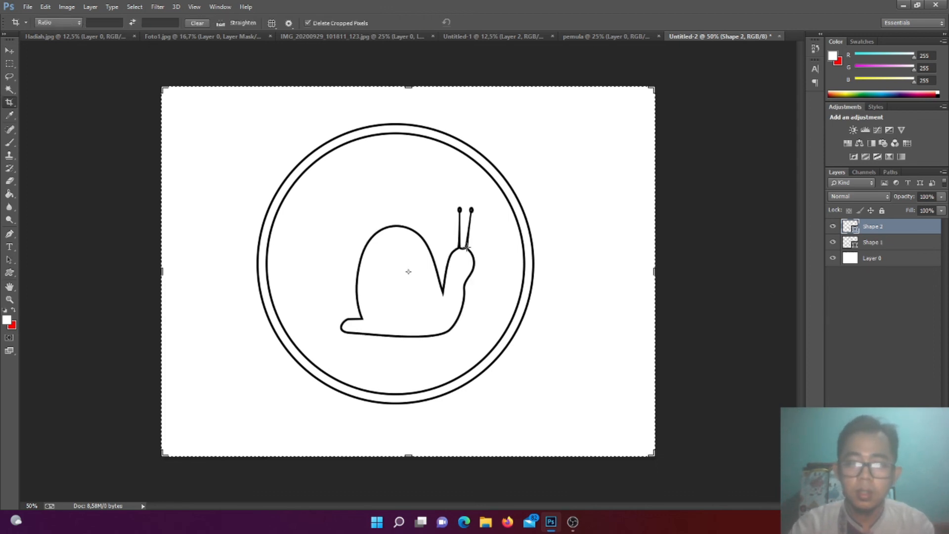
{"action": "left_click_drag", "start_coordinate": [422, 254], "coordinate": [391, 220]}
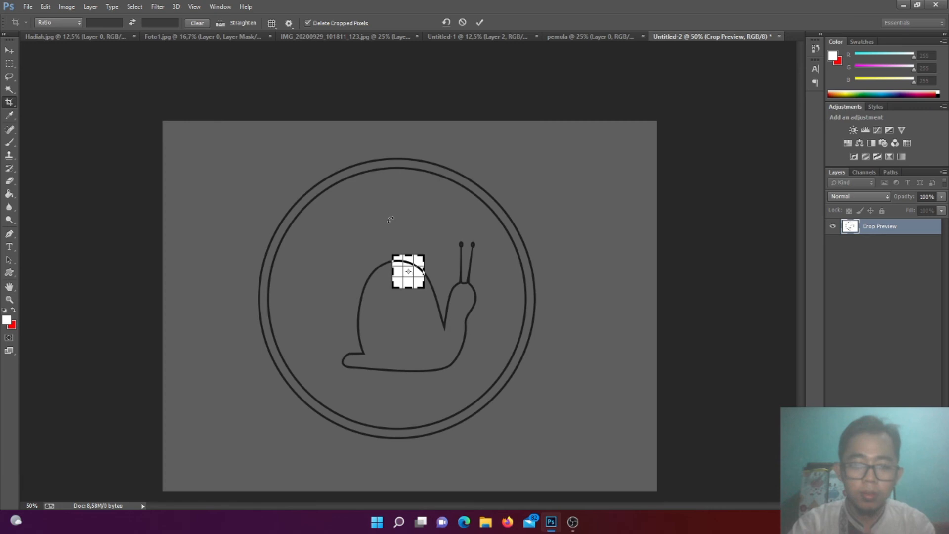
{"action": "key", "text": "Escape"}
{"action": "key", "text": "ctrl"}
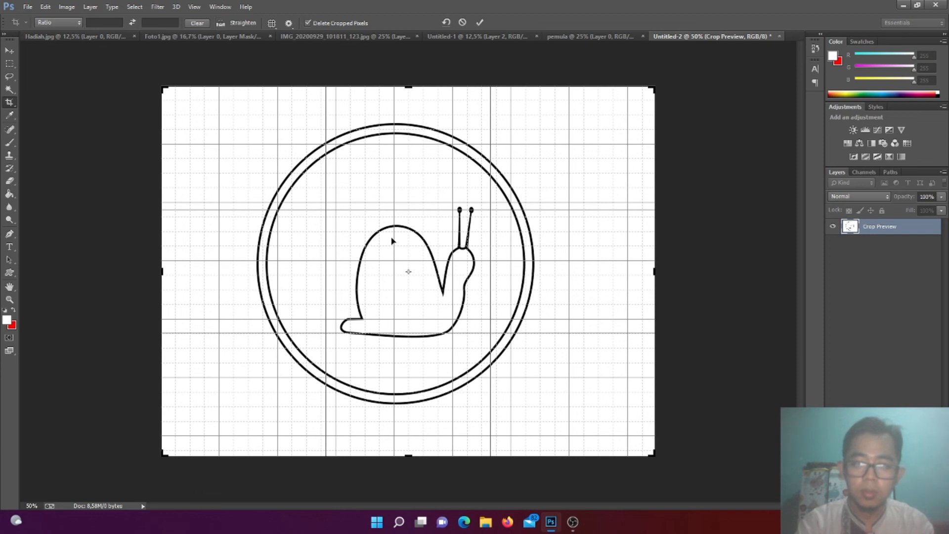
{"action": "left_click", "coordinate": [394, 240]}
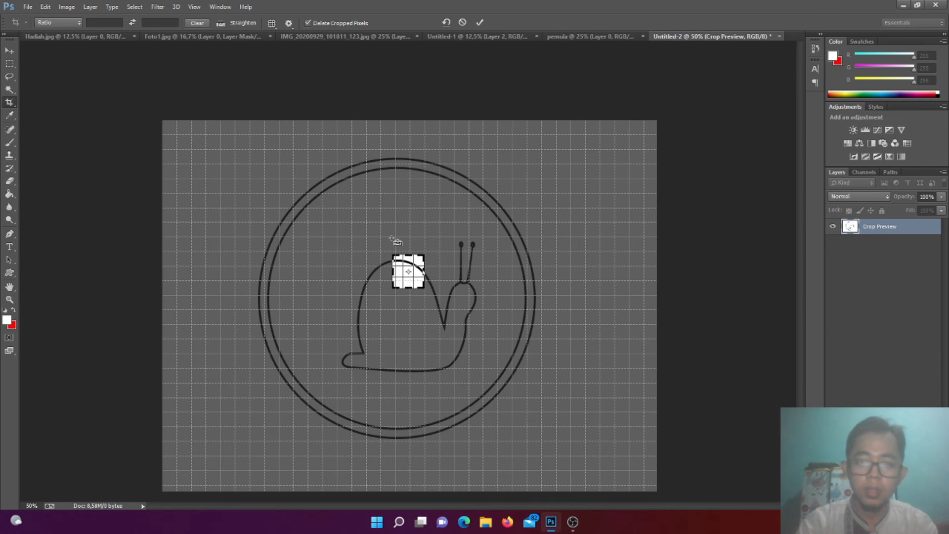
{"action": "left_click", "coordinate": [593, 37]}
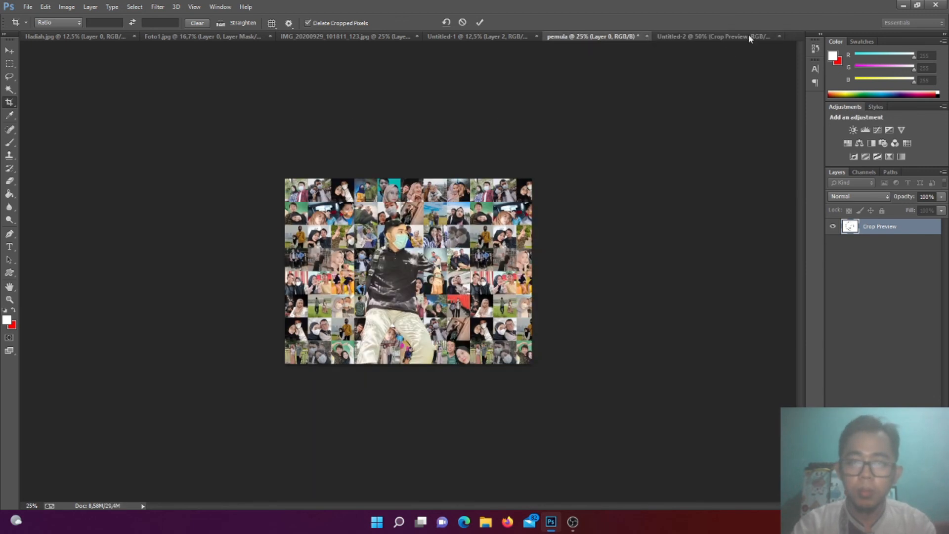
{"action": "left_click", "coordinate": [750, 36]}
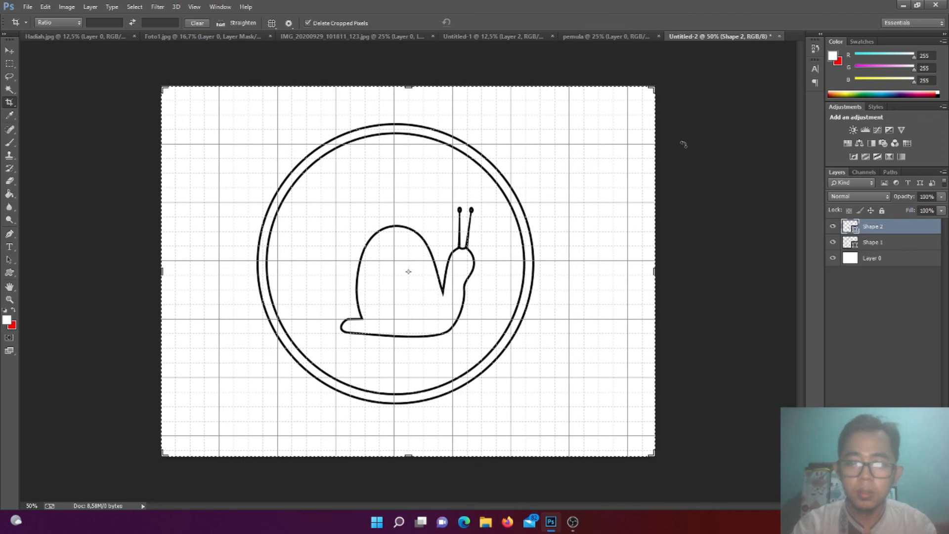
{"action": "key", "text": "Escape"}
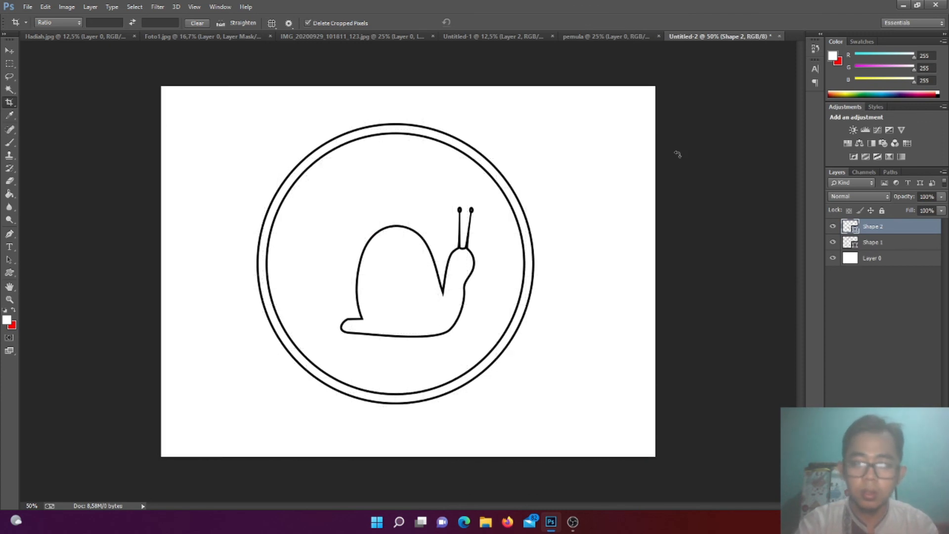
Move the snail shape slightly up and to the left inside the ring
{"action": "left_click", "coordinate": [883, 244]}
{"action": "left_click", "coordinate": [885, 226]}
{"action": "key", "text": "v"}
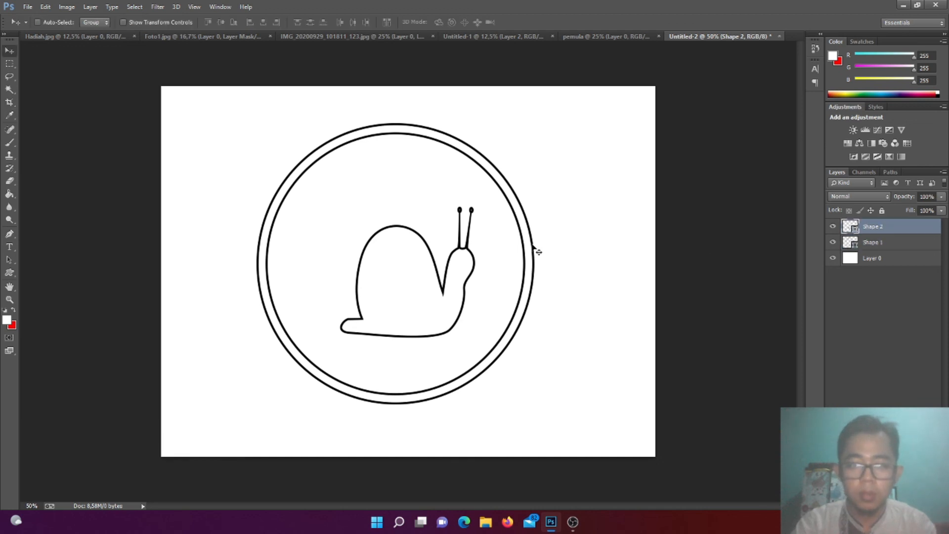
{"action": "left_click_drag", "start_coordinate": [415, 268], "coordinate": [392, 251]}
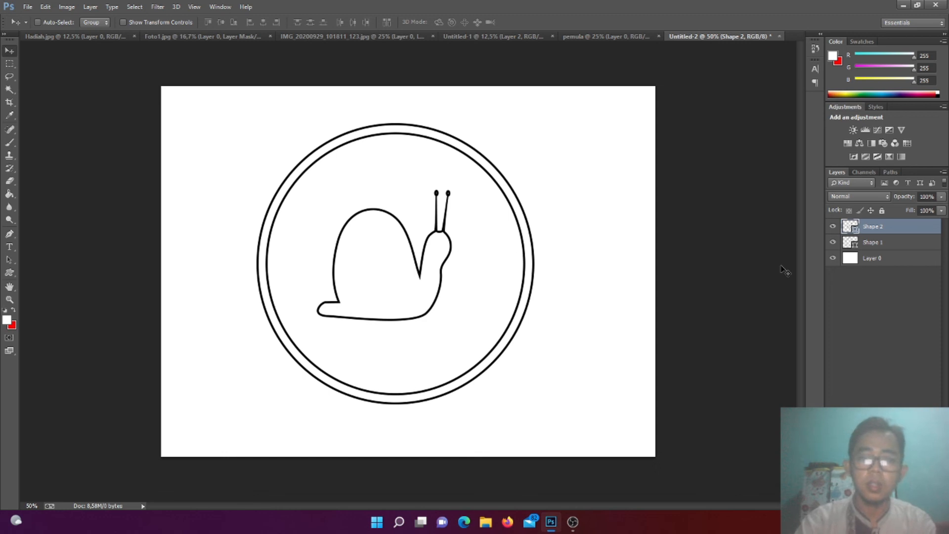
Add the text KELINCI in black 30 pt Broadway BT inside the ring, above the snail
{"action": "left_click", "coordinate": [887, 249]}
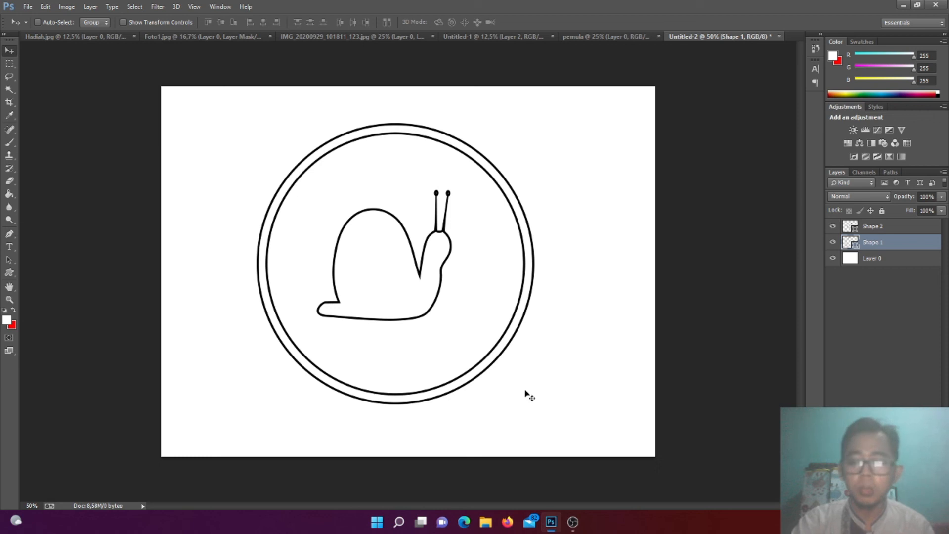
{"action": "key", "text": "t"}
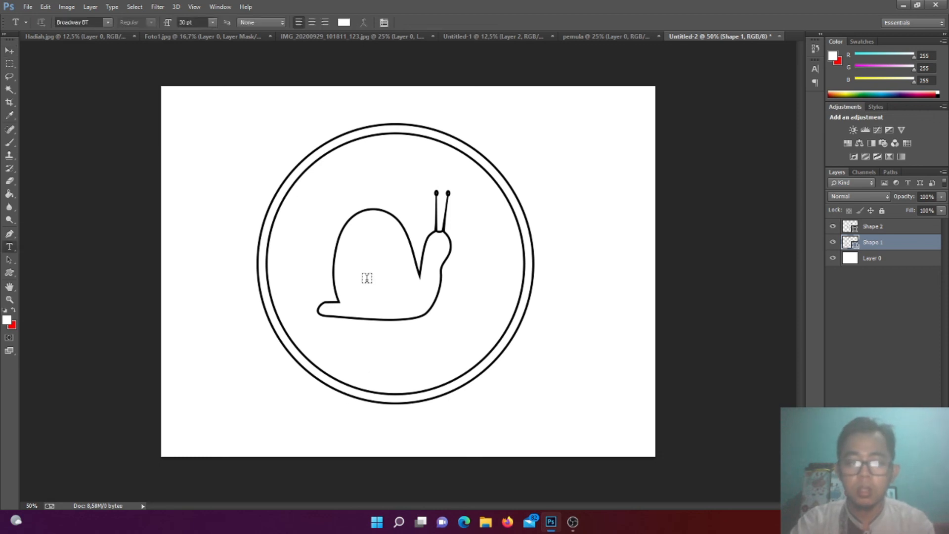
{"action": "left_click", "coordinate": [329, 188]}
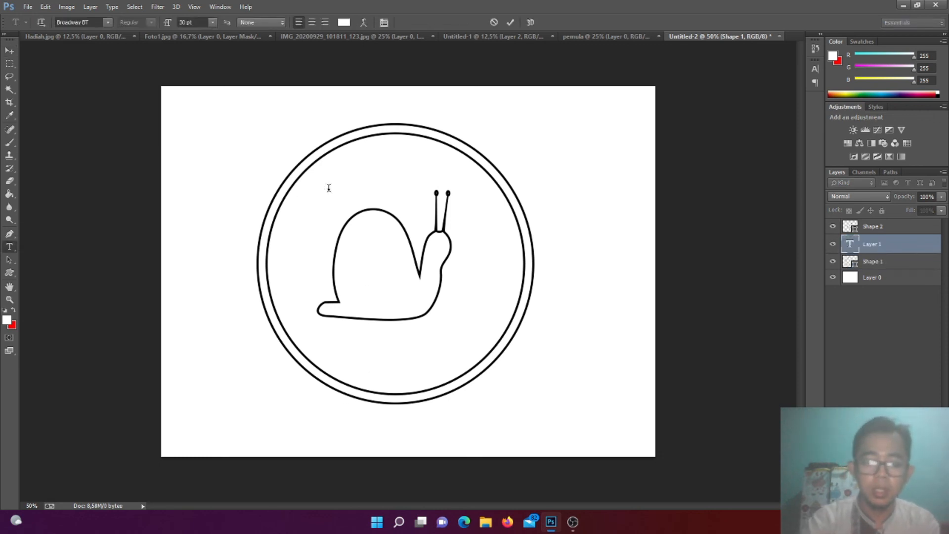
{"action": "key", "text": "BackSpace"}
{"action": "key", "text": "BackSpace"}
{"action": "key", "text": "BackSpace"}
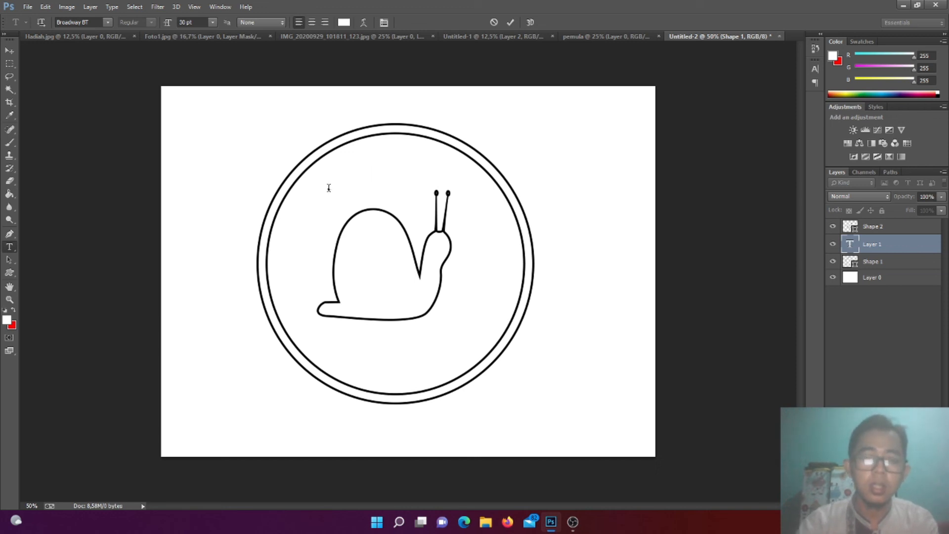
{"action": "left_click", "coordinate": [344, 22]}
{"action": "left_click", "coordinate": [448, 268]}
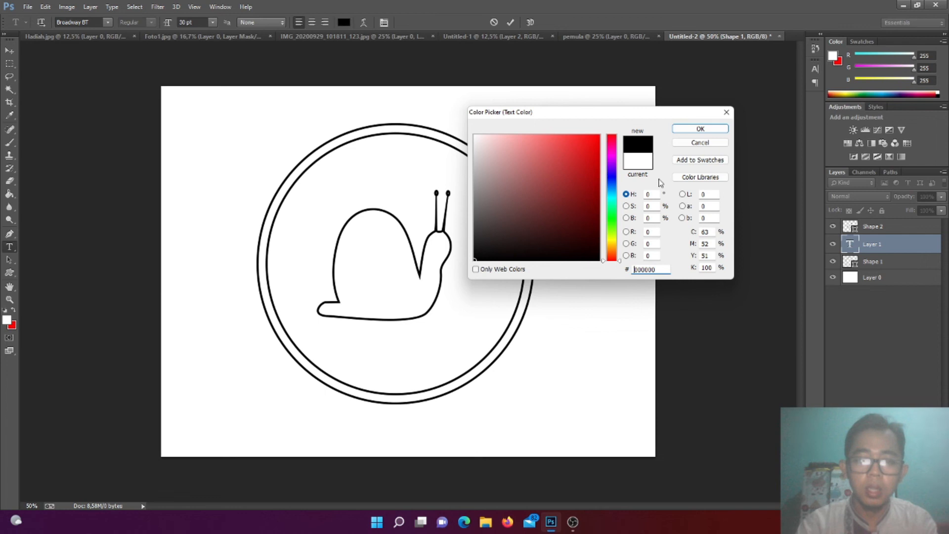
{"action": "left_click", "coordinate": [701, 130]}
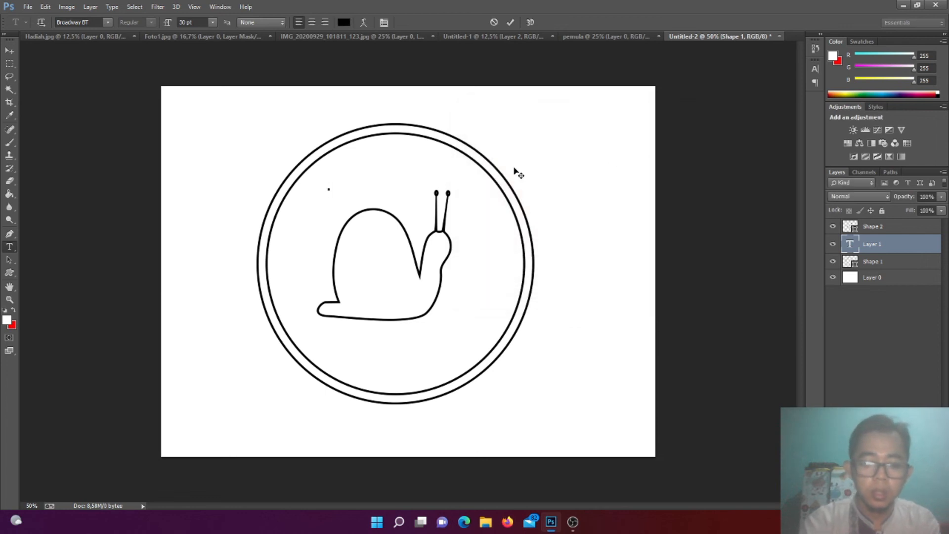
{"action": "type", "text": "KELINCI"}
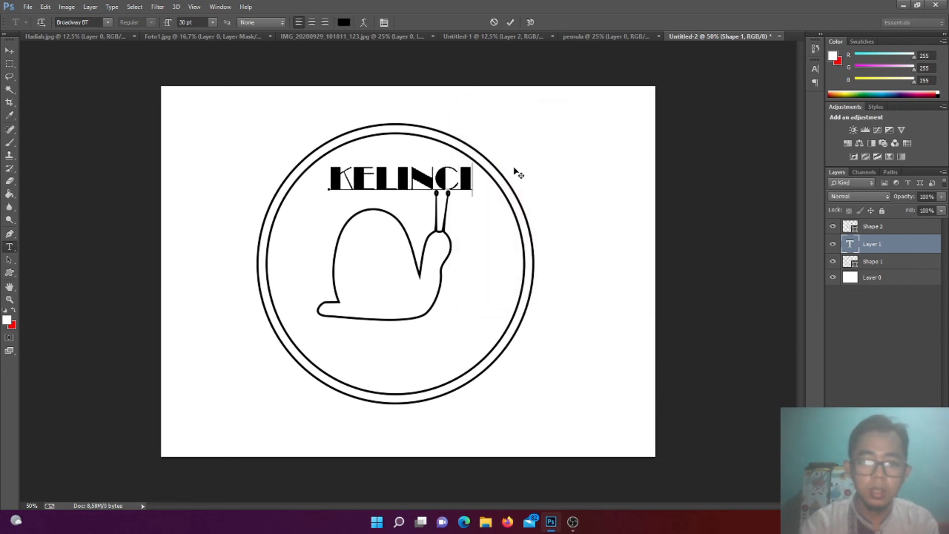
{"action": "left_click", "coordinate": [872, 261]}
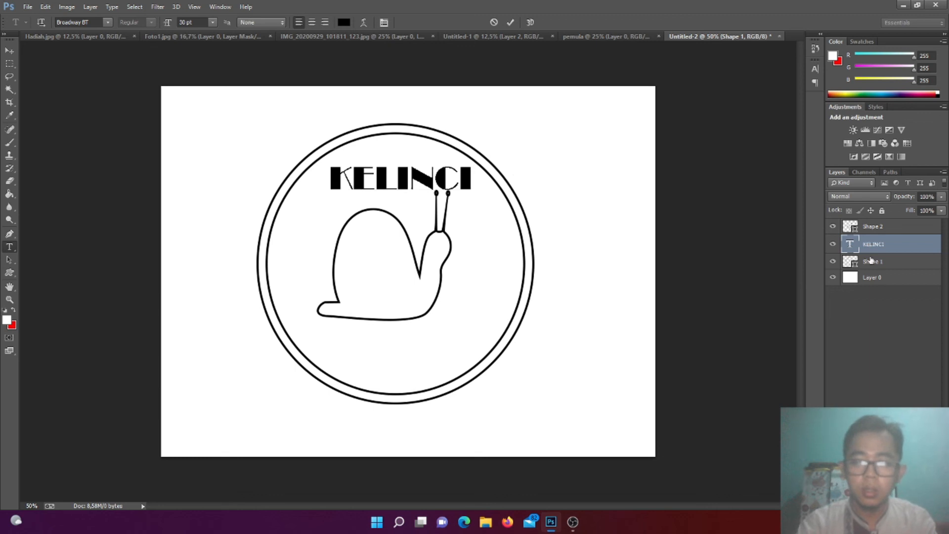
Duplicate the KELINCI text layer, change the copy's wording to SAKTI and place it inside the ring below the snail
{"action": "left_click", "coordinate": [879, 246]}
{"action": "key", "text": "ctrl+j"}
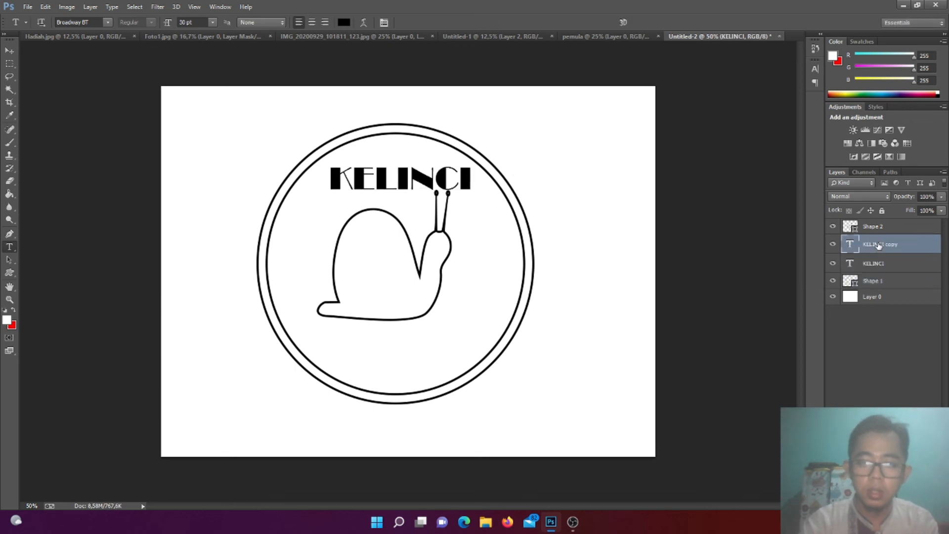
{"action": "double_click", "coordinate": [850, 245]}
{"action": "type", "text": "SAKIN"}
{"action": "key", "text": "ctrl+Return"}
{"action": "key", "text": "v"}
{"action": "left_click_drag", "start_coordinate": [394, 184], "coordinate": [406, 362]}
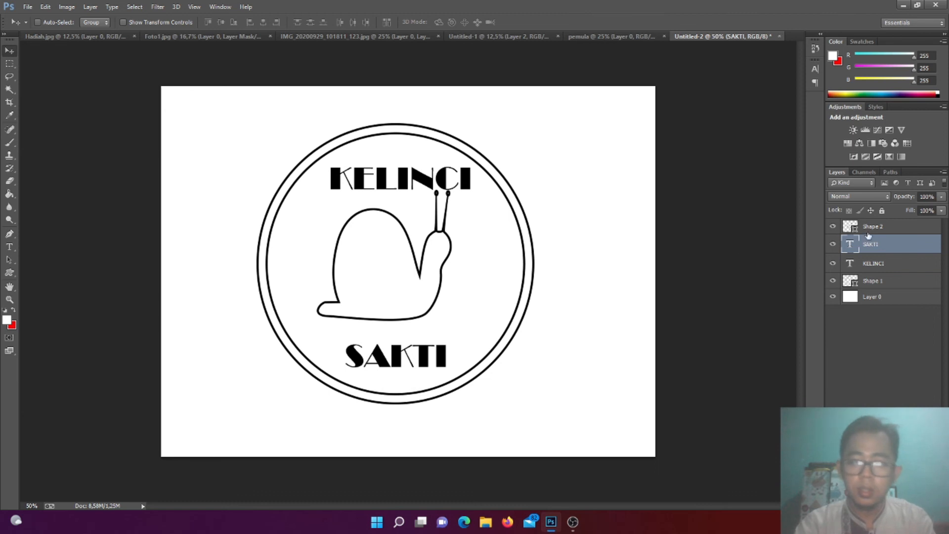
Shift the KELINCI text slightly left and move the snail shape slightly down and to the right, clear of the lettering
{"action": "left_click", "coordinate": [865, 266]}
{"action": "left_click_drag", "start_coordinate": [377, 179], "coordinate": [372, 179]}
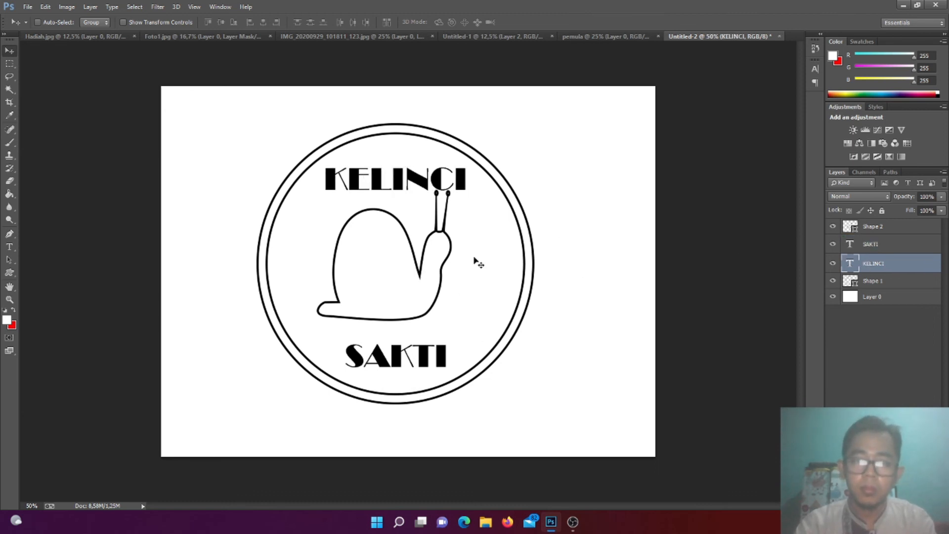
{"action": "left_click", "coordinate": [888, 230]}
{"action": "left_click_drag", "start_coordinate": [412, 295], "coordinate": [422, 304]}
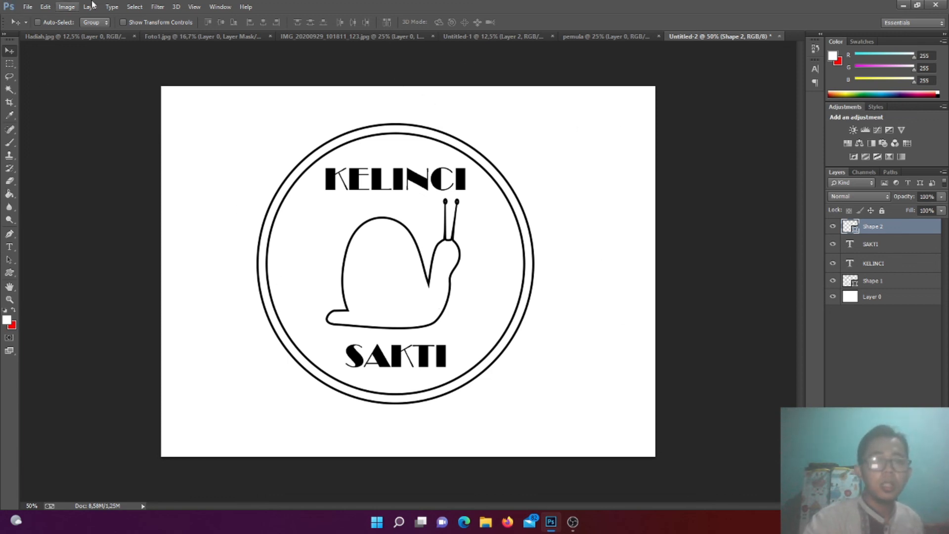
Switch to the pemula collage document and look over the available image, selection and filter commands
{"action": "left_click", "coordinate": [611, 35]}
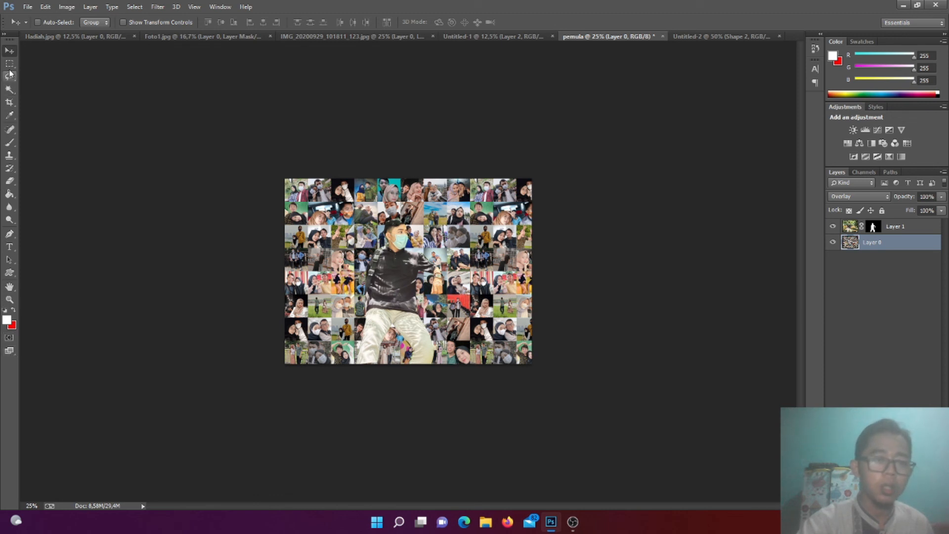
{"action": "left_click", "coordinate": [63, 8]}
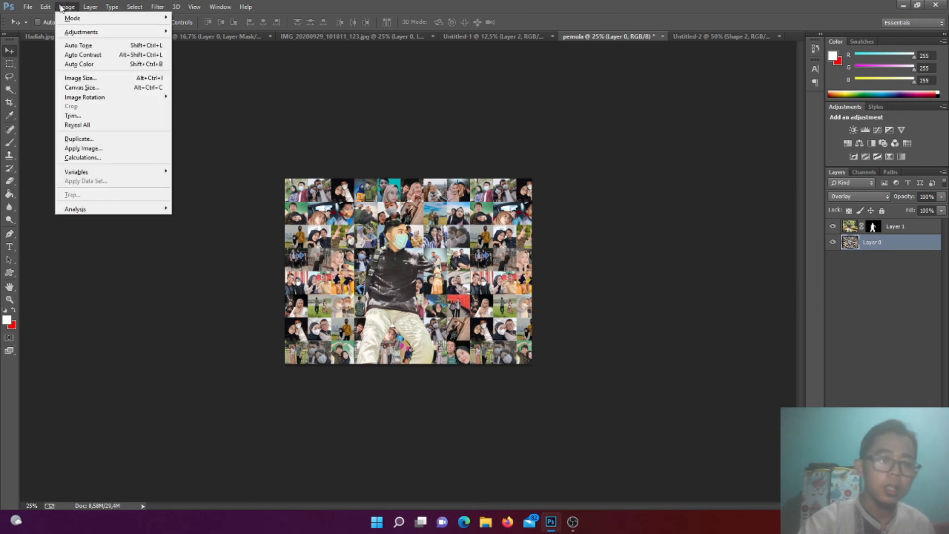
{"action": "mouse_move", "coordinate": [112, 7]}
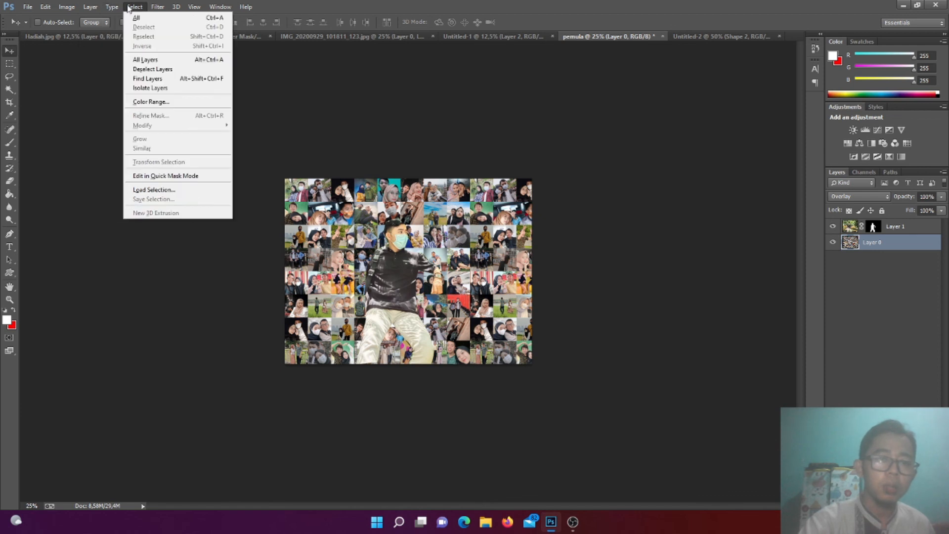
{"action": "mouse_move", "coordinate": [158, 8]}
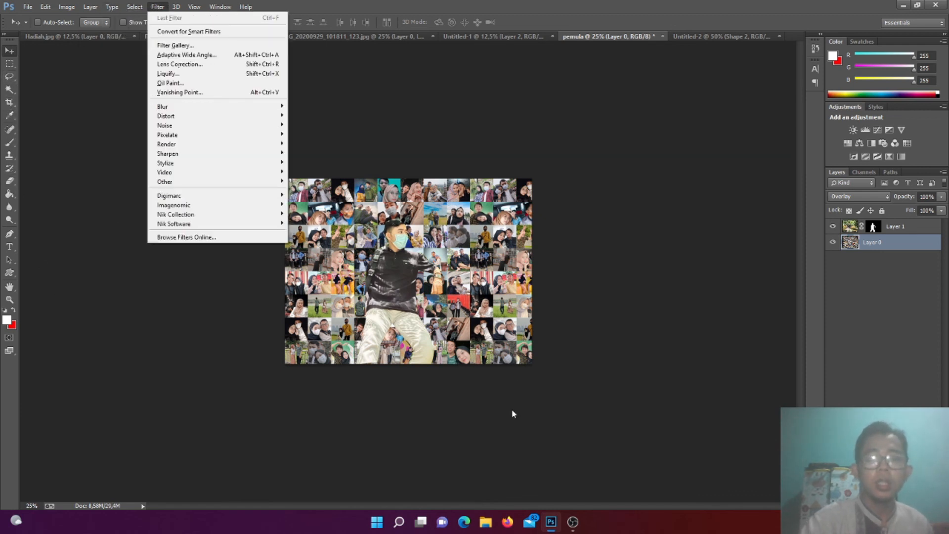
{"action": "left_click", "coordinate": [555, 168]}
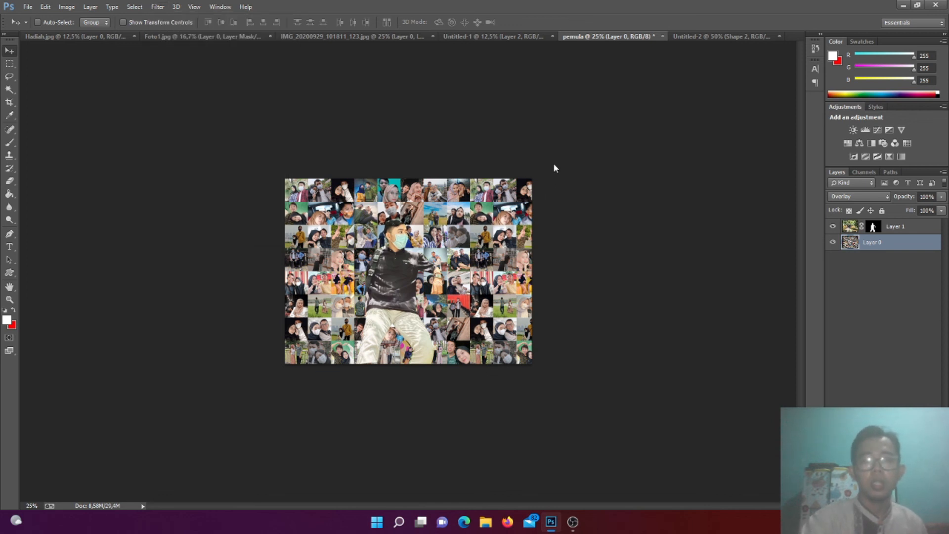